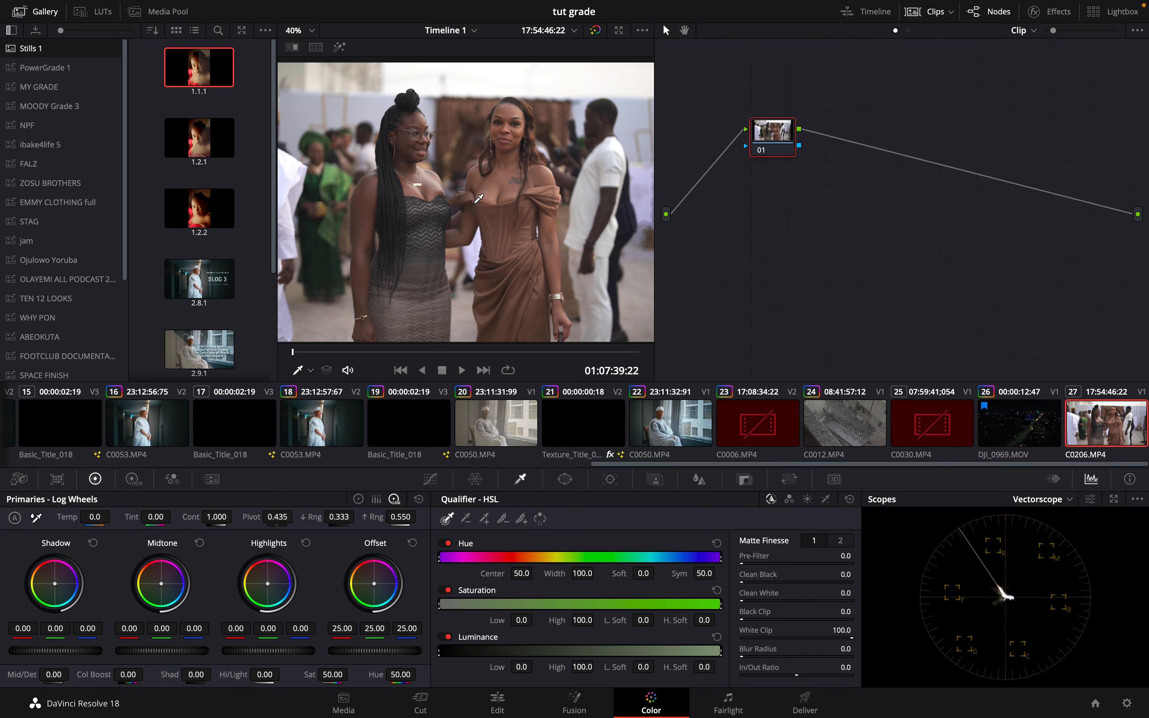
- Examine the two women's skin tones close up and the overall exposure of the whole frame
{"action": "scroll", "coordinate": [442, 113], "scroll_direction": "up", "scroll_amount": 2}
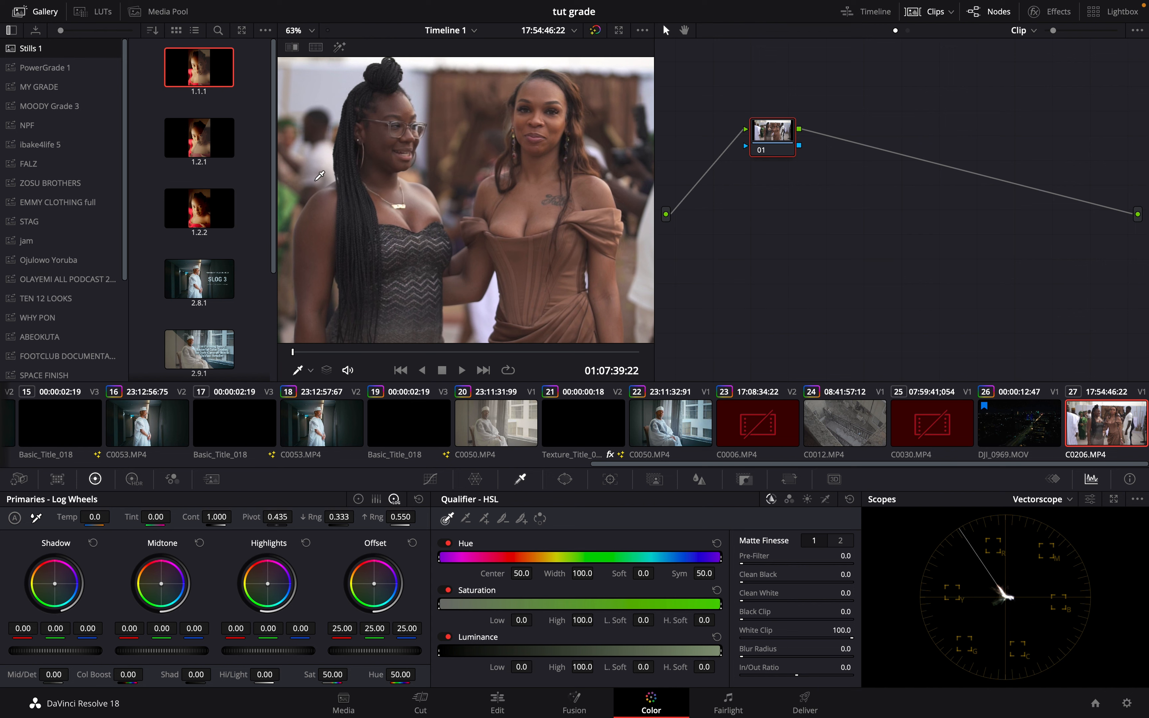
{"action": "scroll", "coordinate": [547, 209], "scroll_direction": "down", "scroll_amount": 1}
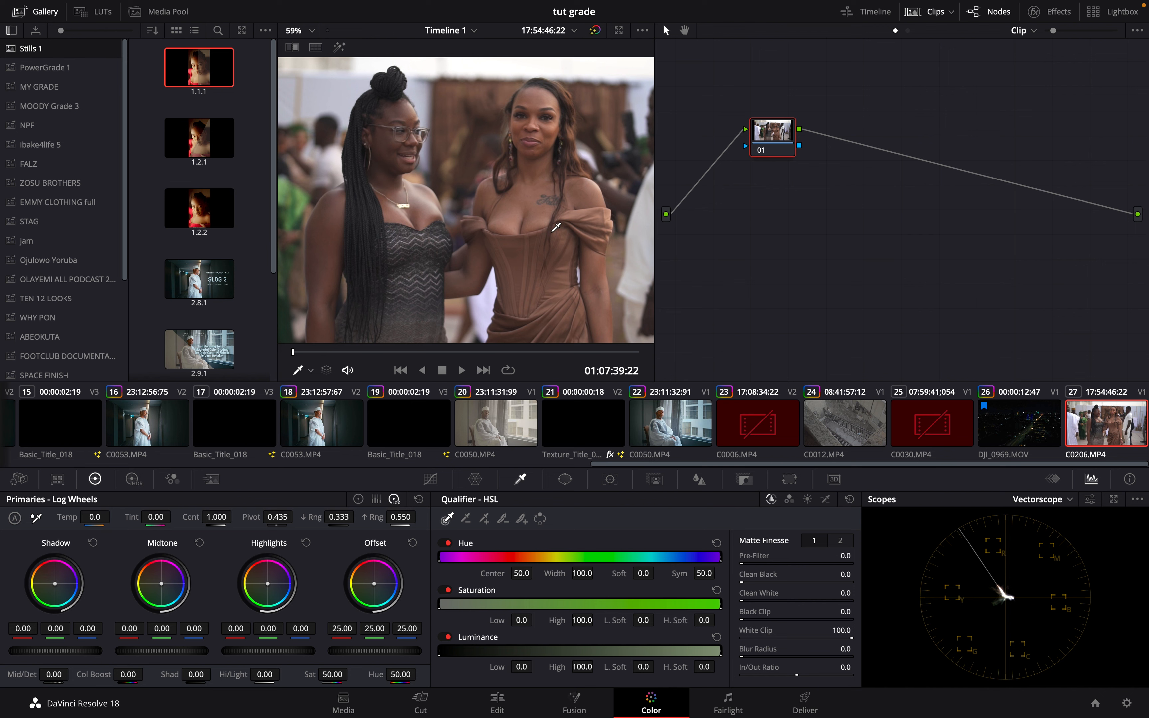
{"action": "scroll", "coordinate": [556, 227], "scroll_direction": "down", "scroll_amount": 3}
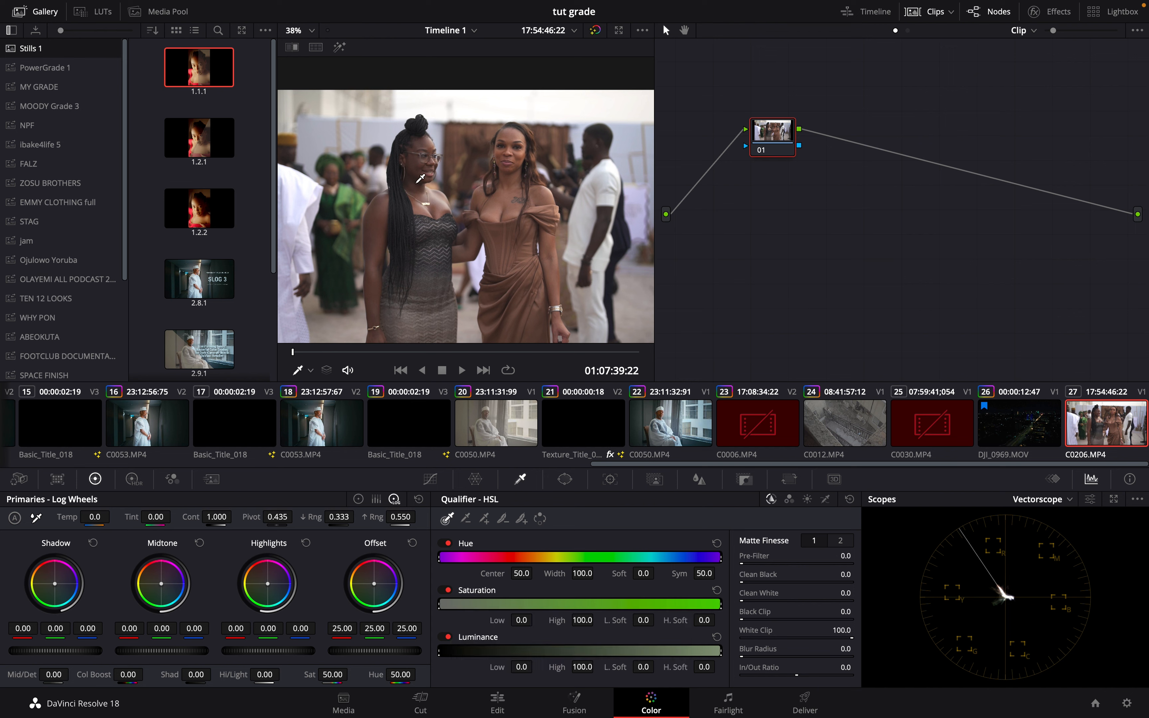
{"action": "scroll", "coordinate": [420, 178], "scroll_direction": "up", "scroll_amount": 3}
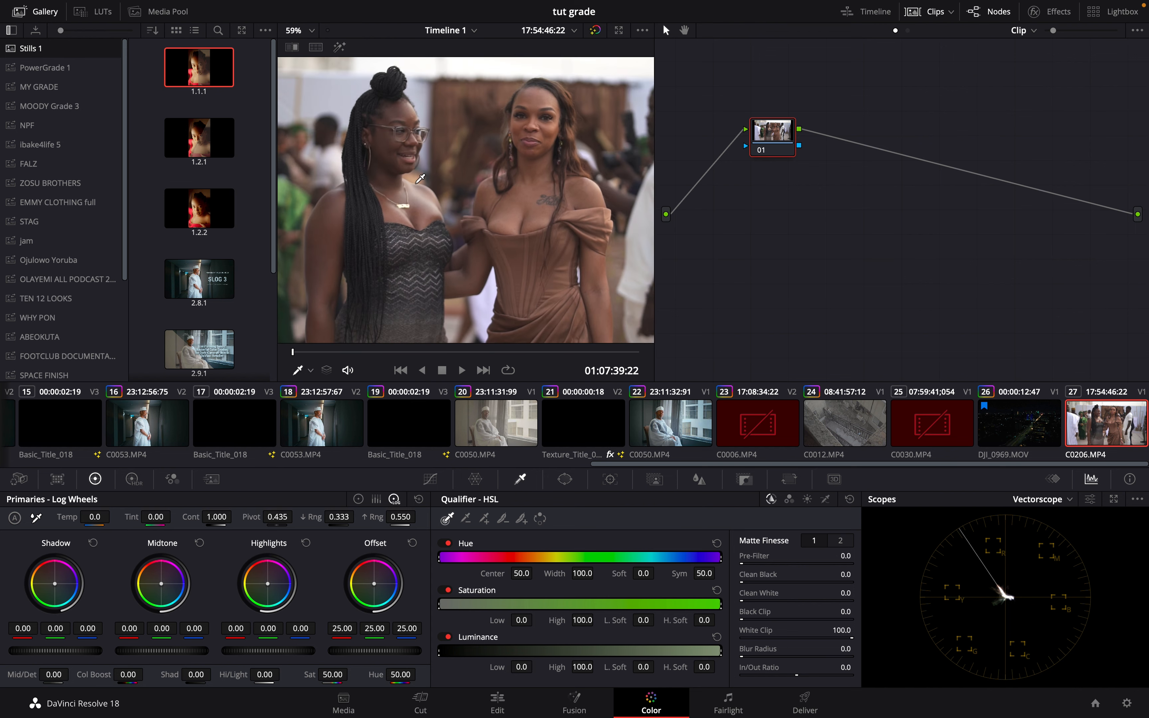
{"action": "scroll", "coordinate": [420, 178], "scroll_direction": "down", "scroll_amount": 4}
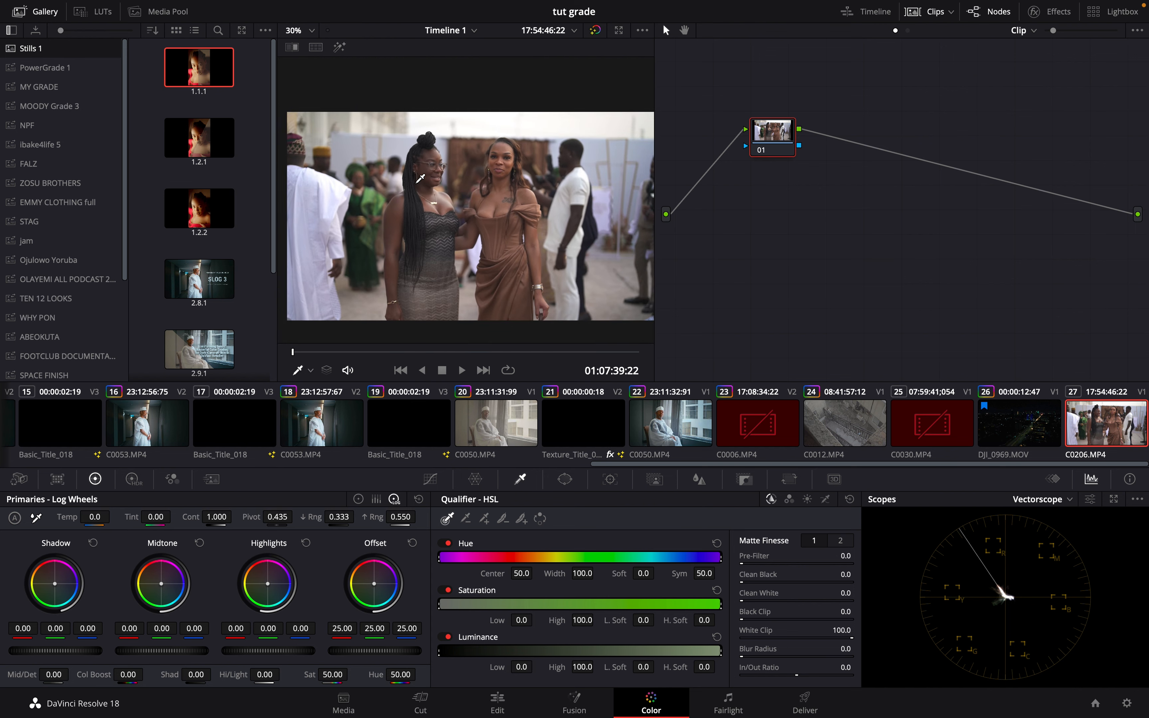
{"action": "scroll", "coordinate": [420, 179], "scroll_direction": "up", "scroll_amount": 4}
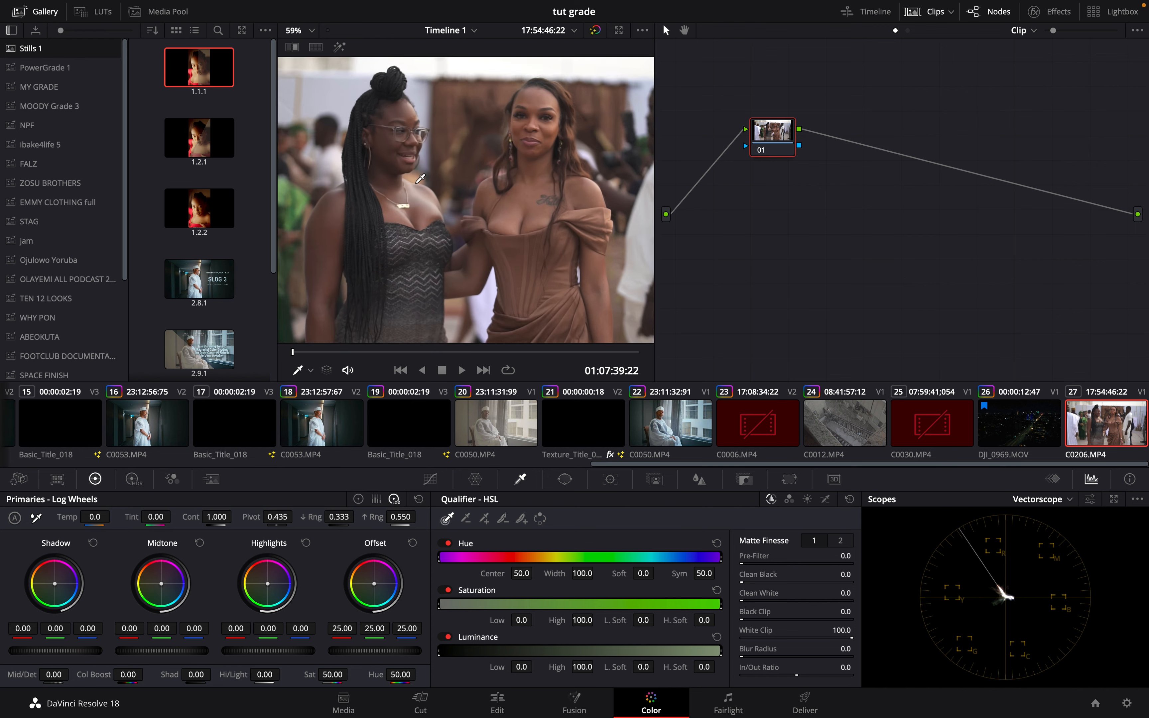
{"action": "scroll", "coordinate": [420, 178], "scroll_direction": "down", "scroll_amount": 2}
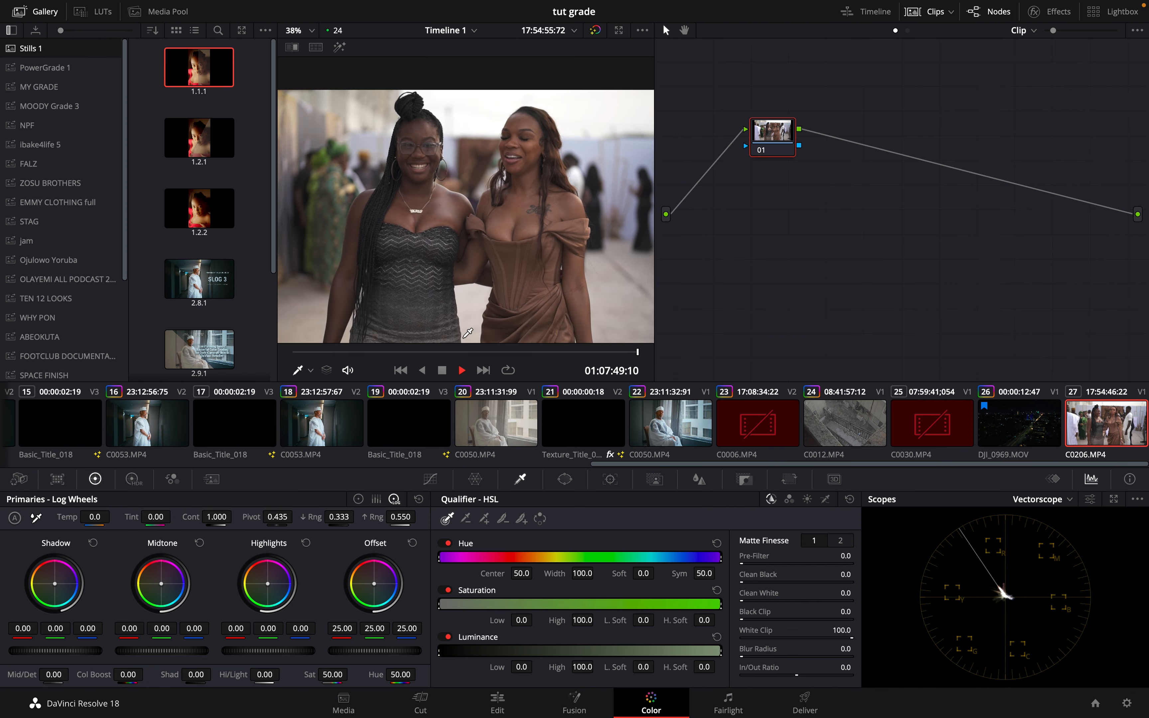
- Park the playhead at 01:07:43:09 in the clip and view that frame full screen
{"action": "left_click", "coordinate": [489, 351]}
{"action": "left_click_drag", "start_coordinate": [490, 342], "coordinate": [418, 365]}
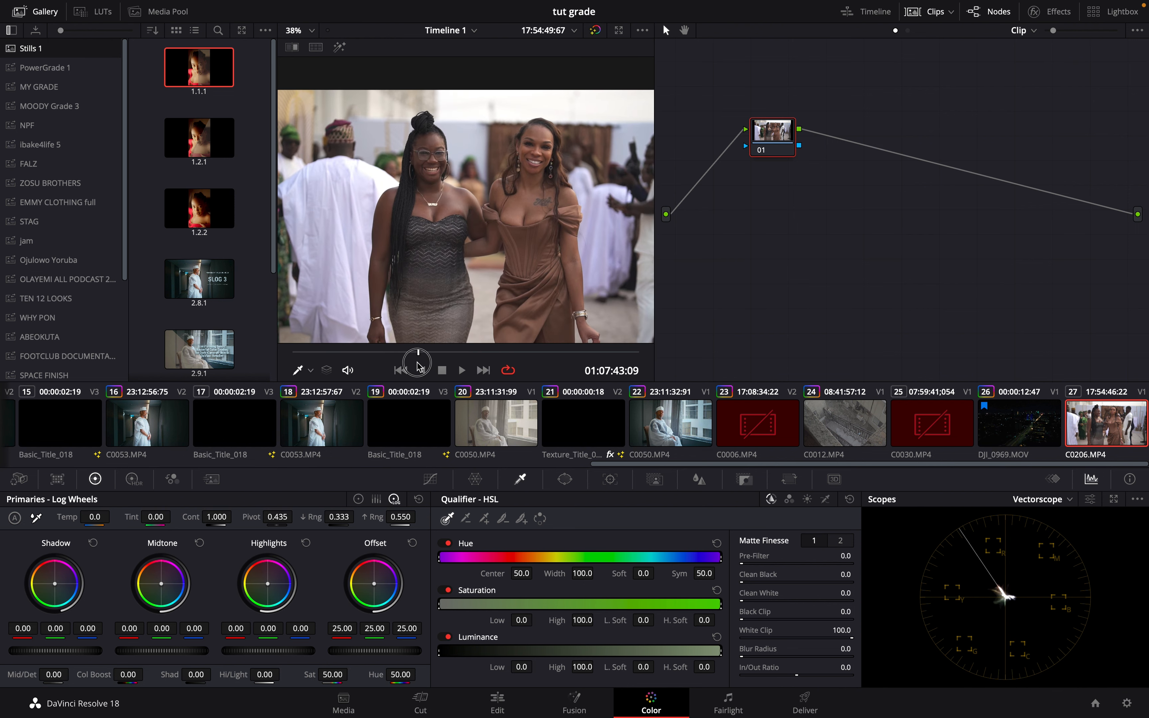
{"action": "left_click_drag", "start_coordinate": [784, 132], "coordinate": [766, 161]}
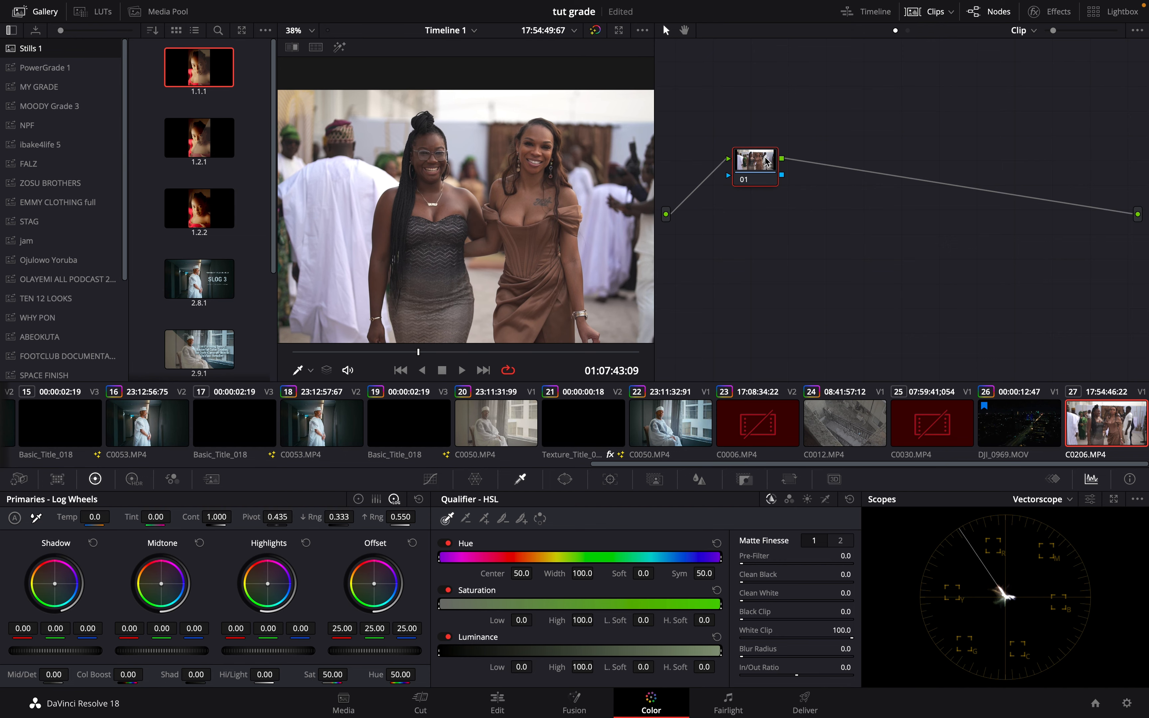
{"action": "key", "text": "super+f"}
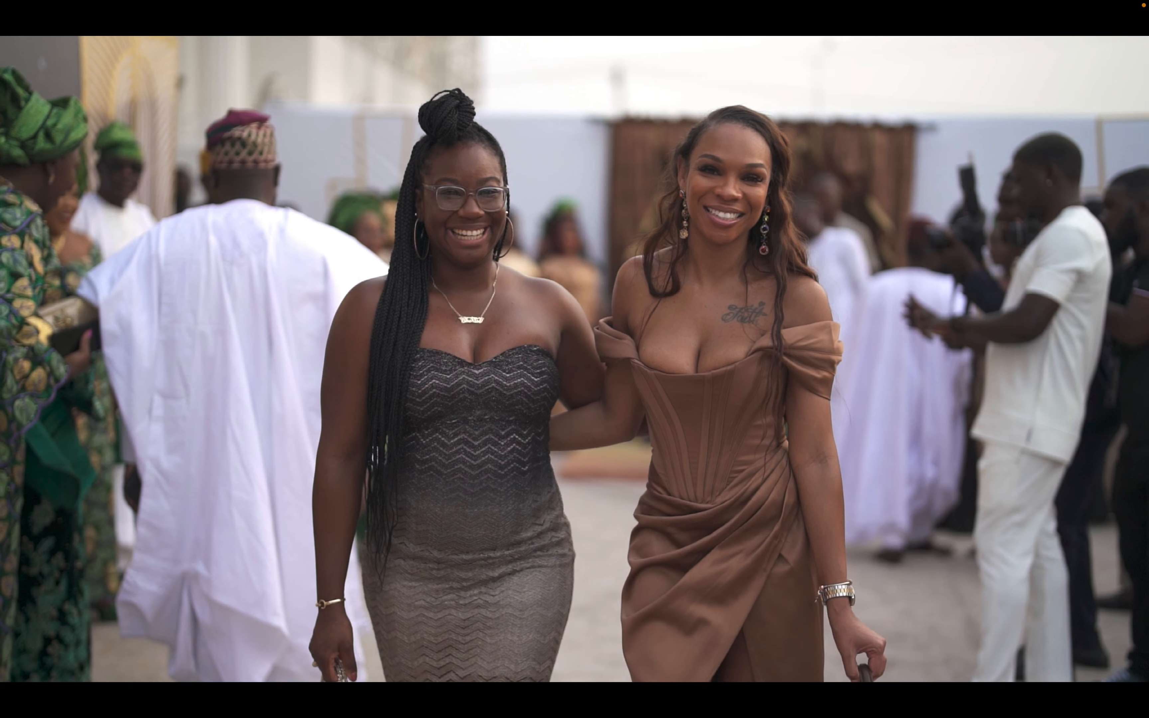
{"action": "key", "text": "super+f"}
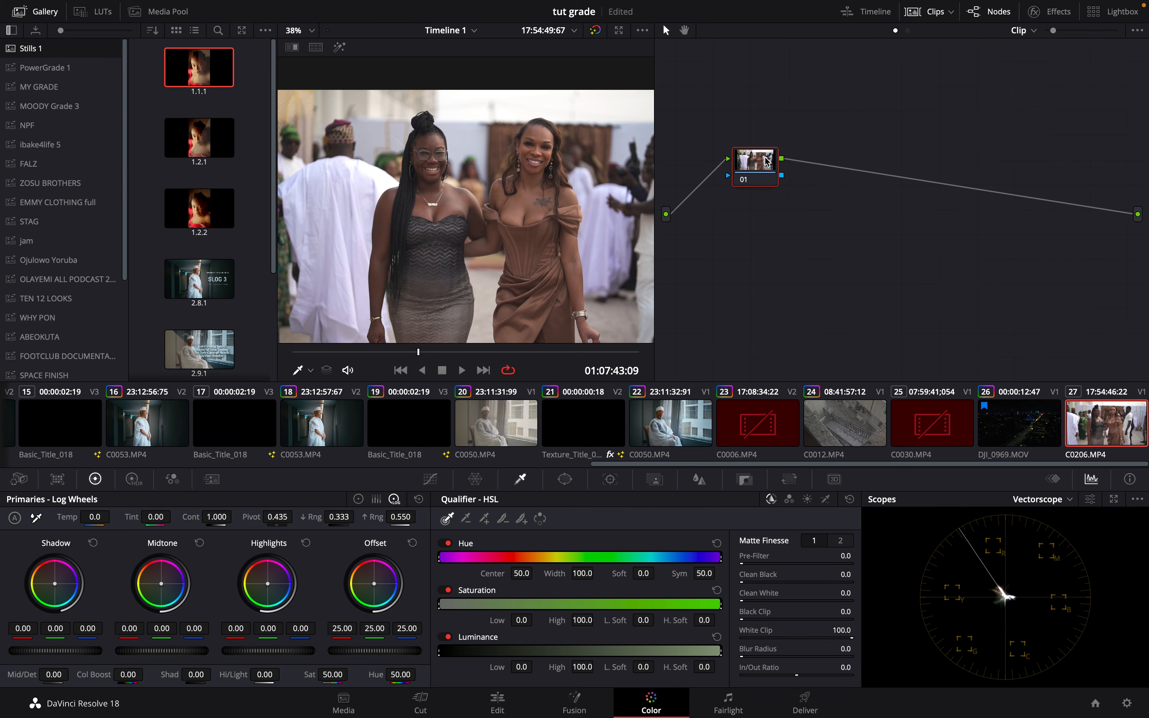
{"action": "key", "text": "super+f"}
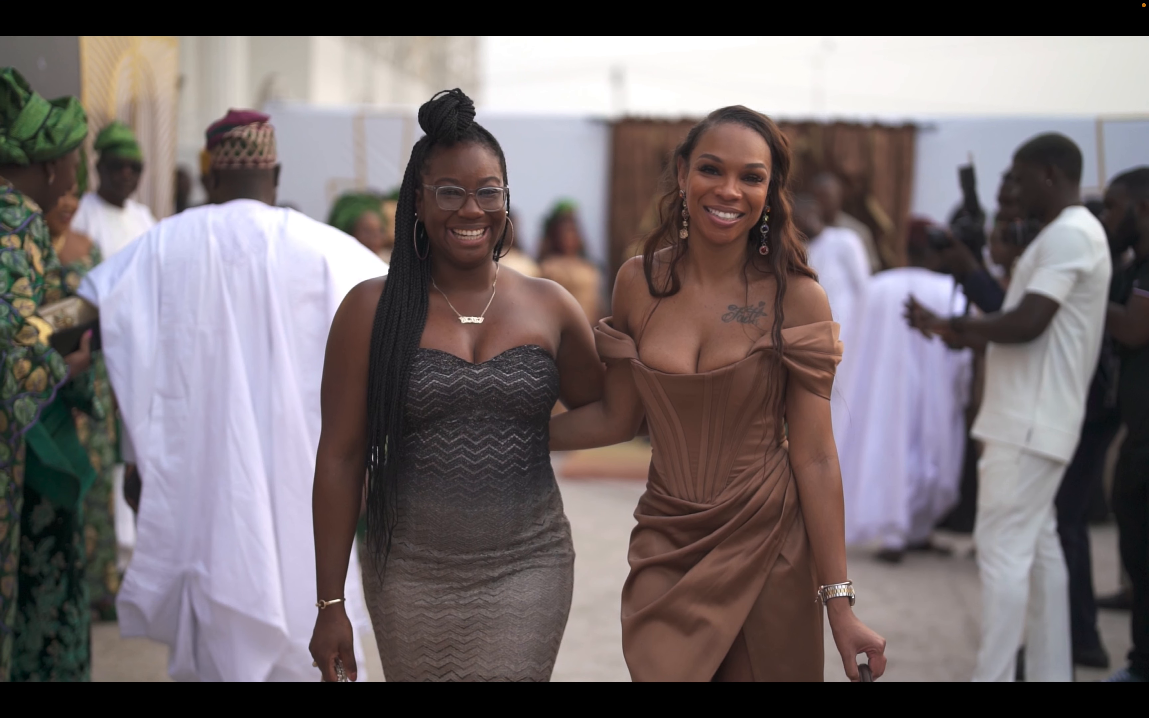
{"action": "key", "text": "super+f"}
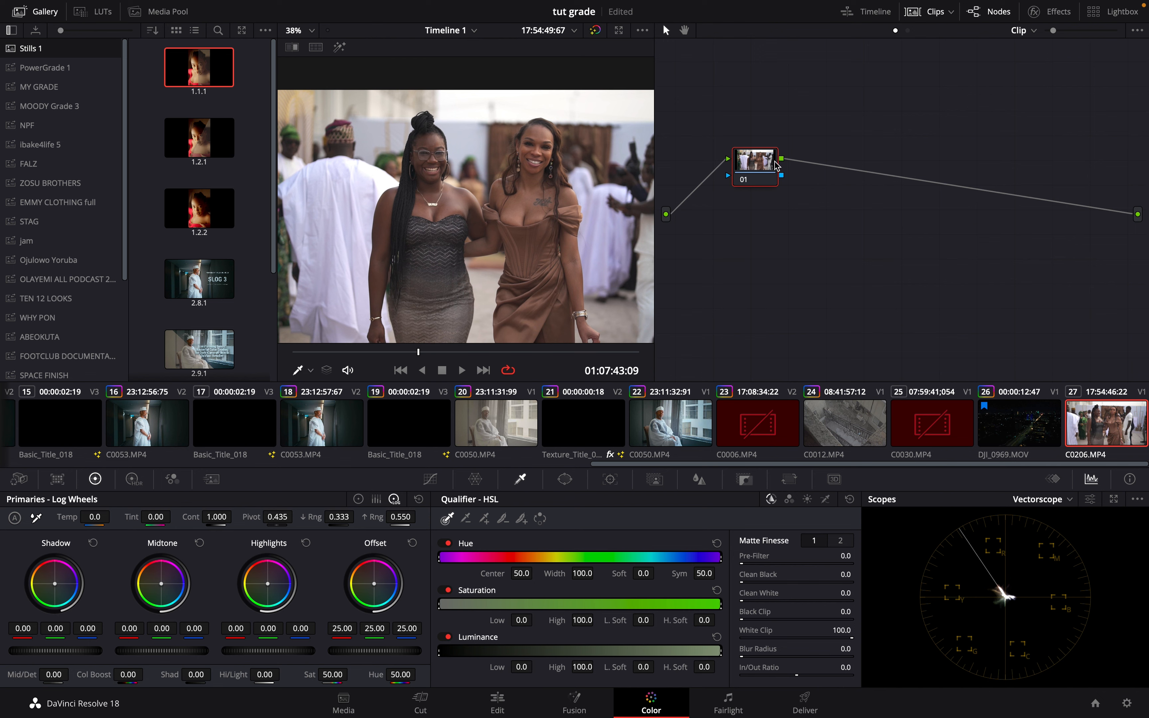
- Add six serial nodes after node 01 for a seven-node chain
{"action": "mouse_move", "coordinate": [767, 161]}
{"action": "left_mouse_down"}
{"action": "mouse_move", "coordinate": [776, 99]}
{"action": "mouse_move", "coordinate": [778, 151]}
{"action": "left_mouse_up"}
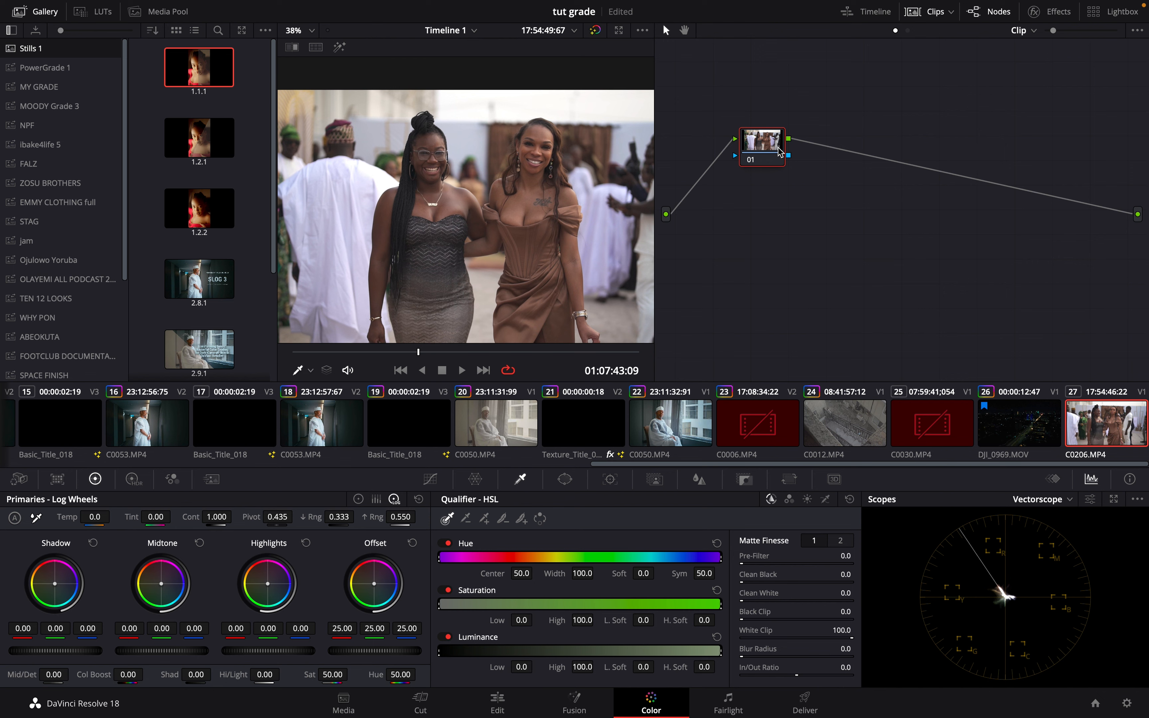
{"action": "key", "text": "alt+s"}
{"action": "key", "text": "alt+s"}
{"action": "key", "text": "alt+s"}
{"action": "key", "text": "alt+s"}
{"action": "key", "text": "alt+s"}
{"action": "key", "text": "alt+s"}
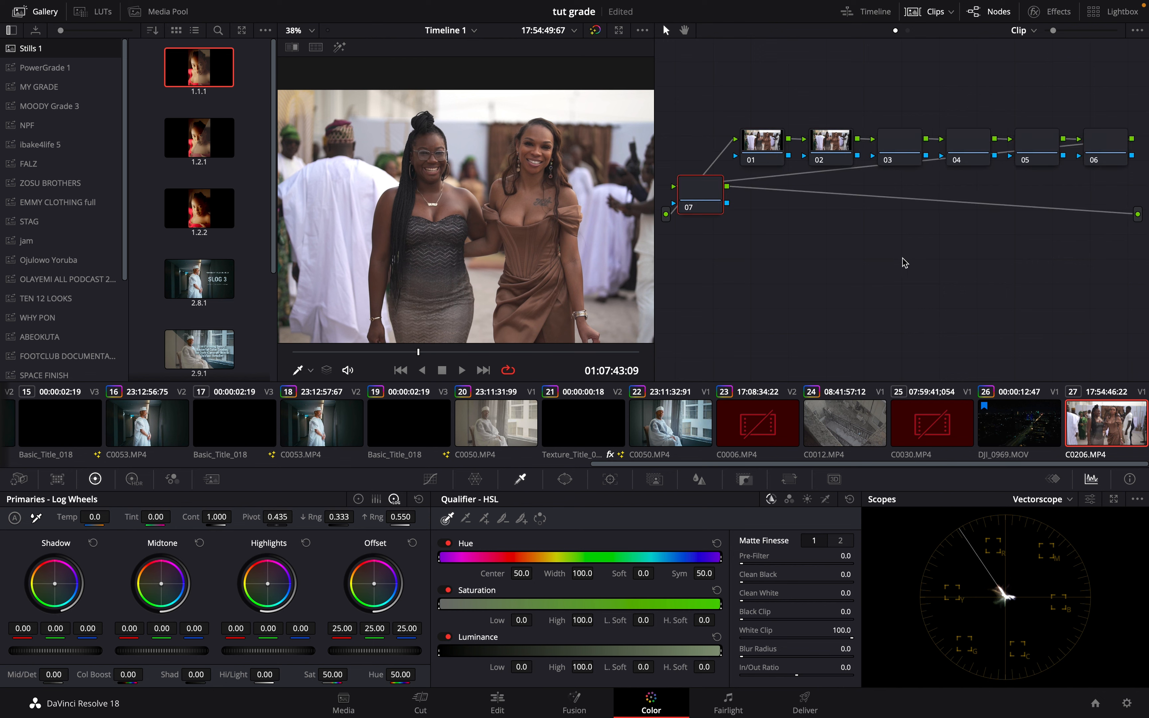
- Arrange the nodes in three rows, with 04 on its own below 01 to 03 and 05 to 07 lowest
{"action": "left_click_drag", "start_coordinate": [709, 201], "coordinate": [948, 327]}
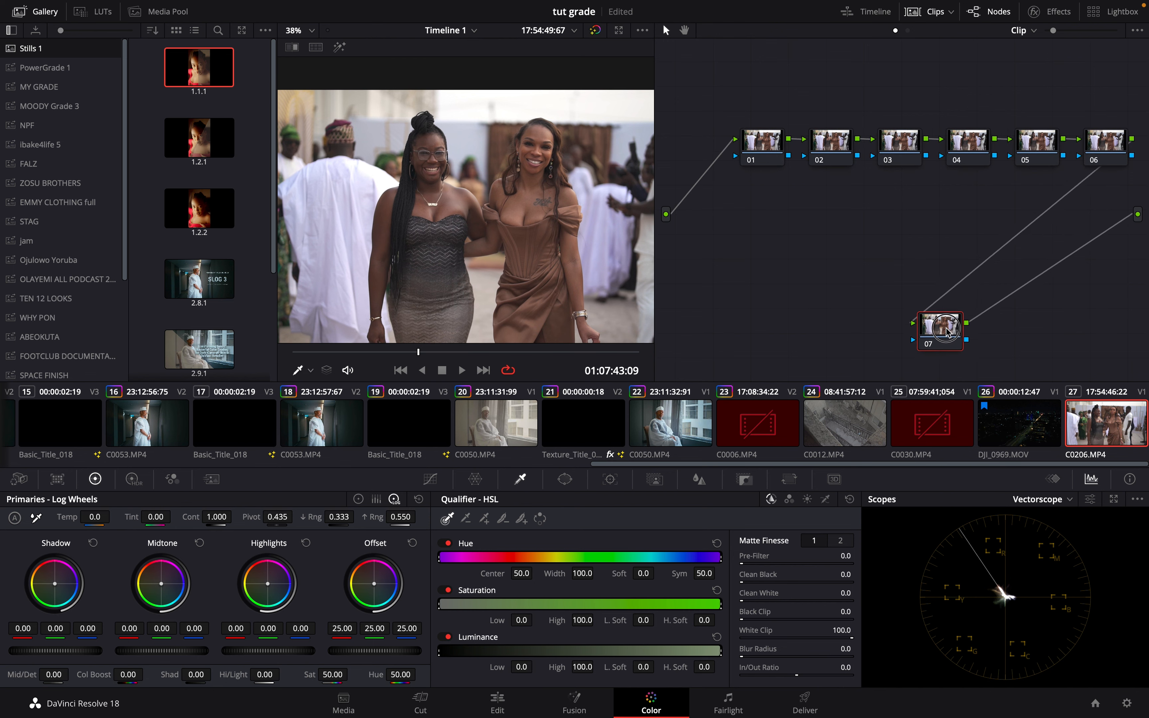
{"action": "left_click_drag", "start_coordinate": [1108, 196], "coordinate": [740, 321]}
{"action": "left_click", "coordinate": [1028, 145]}
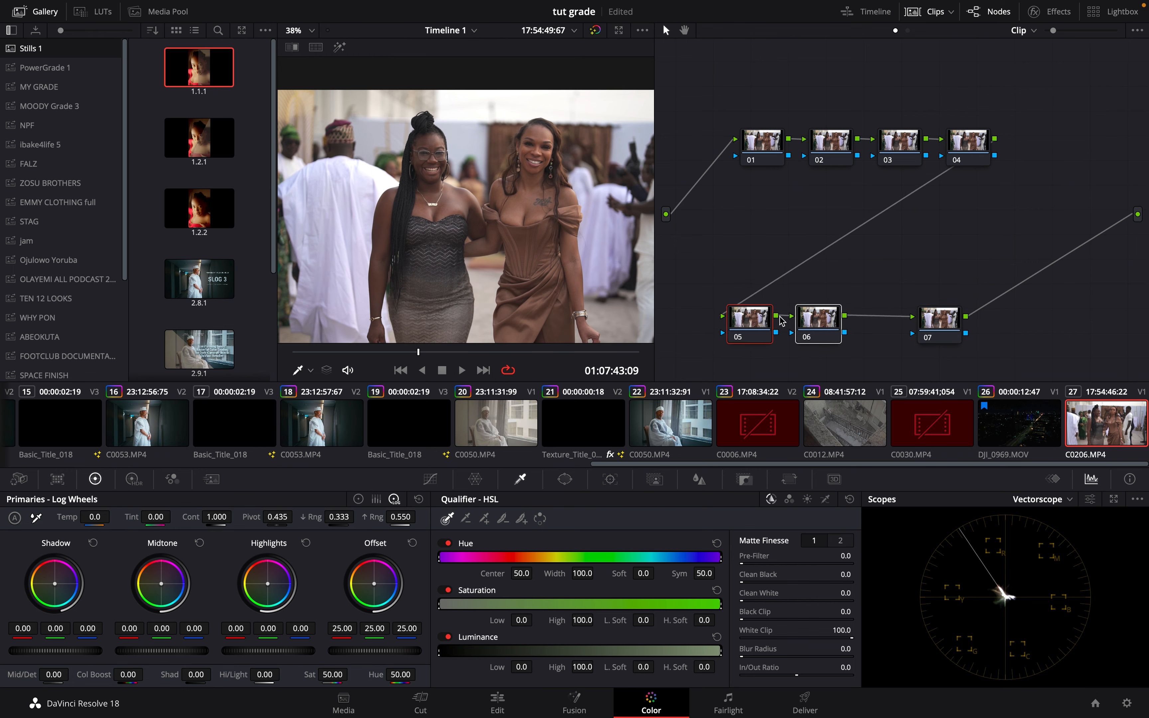
{"action": "left_click_drag", "start_coordinate": [969, 157], "coordinate": [762, 243]}
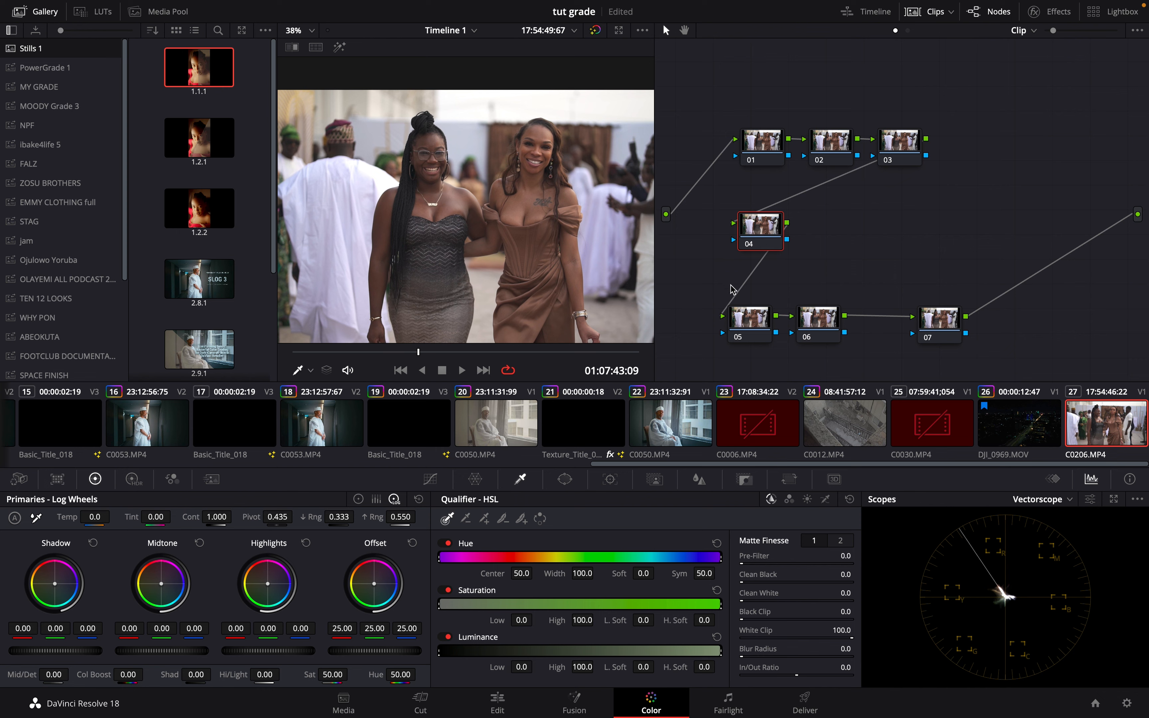
{"action": "scroll", "coordinate": [531, 236], "scroll_direction": "down", "scroll_amount": 1}
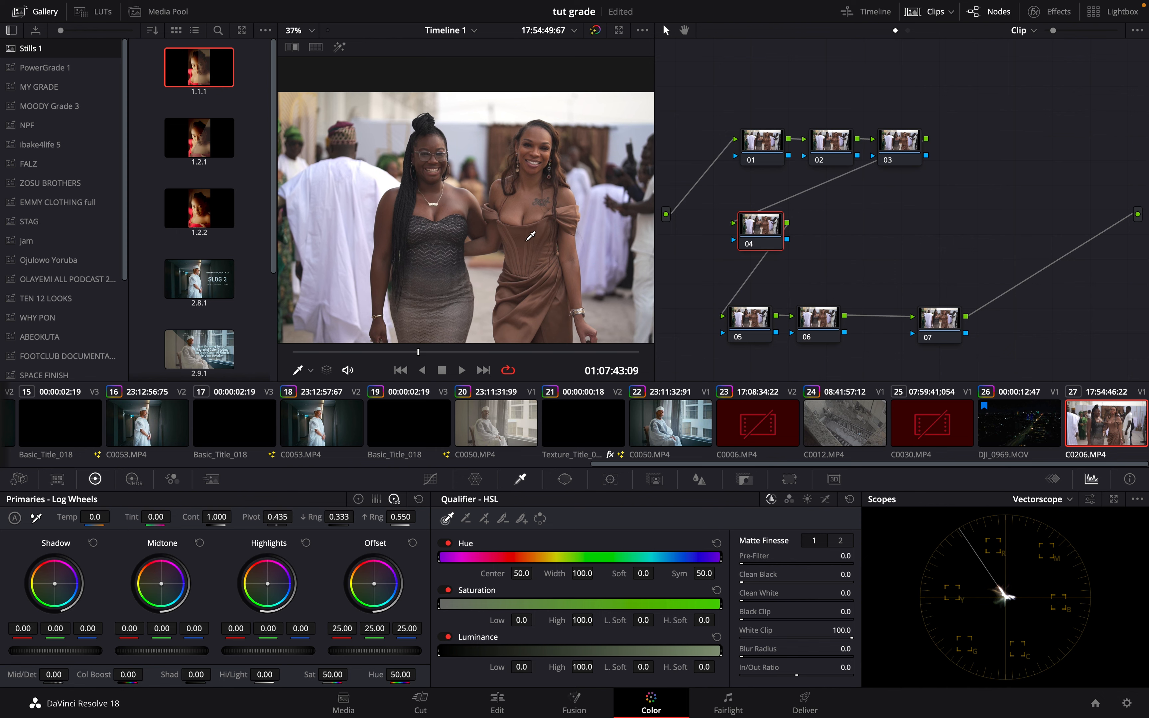
{"action": "scroll", "coordinate": [530, 236], "scroll_direction": "down", "scroll_amount": 2}
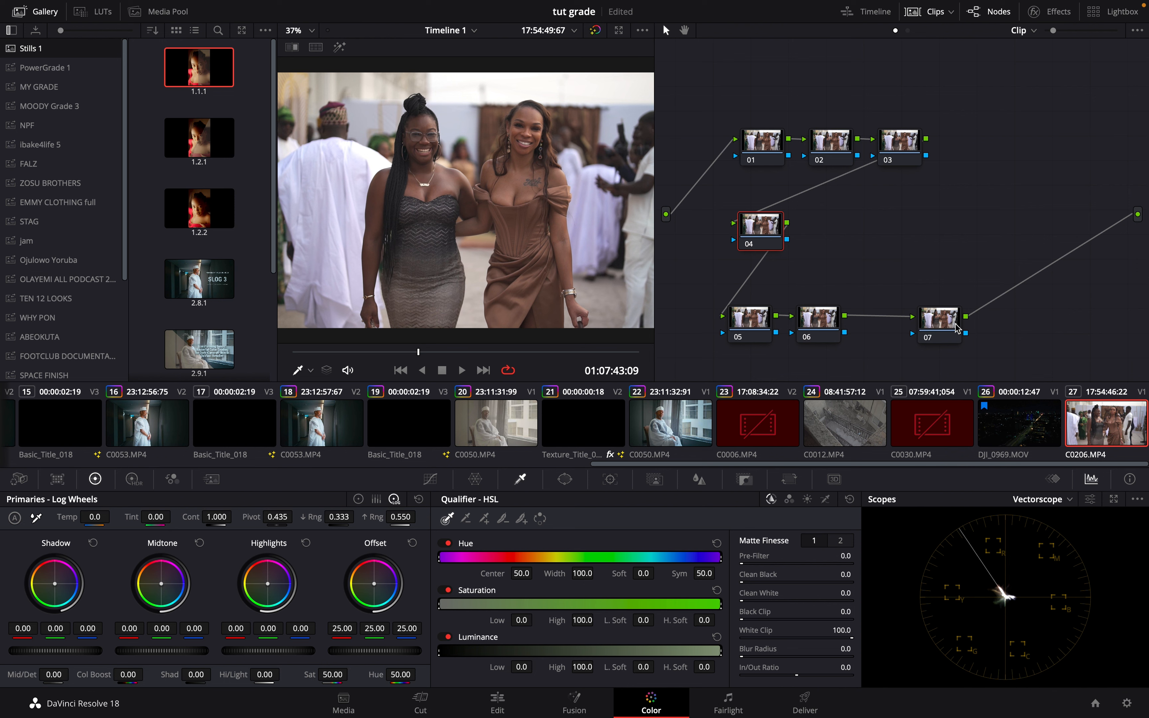
{"action": "left_click_drag", "start_coordinate": [944, 327], "coordinate": [912, 327]}
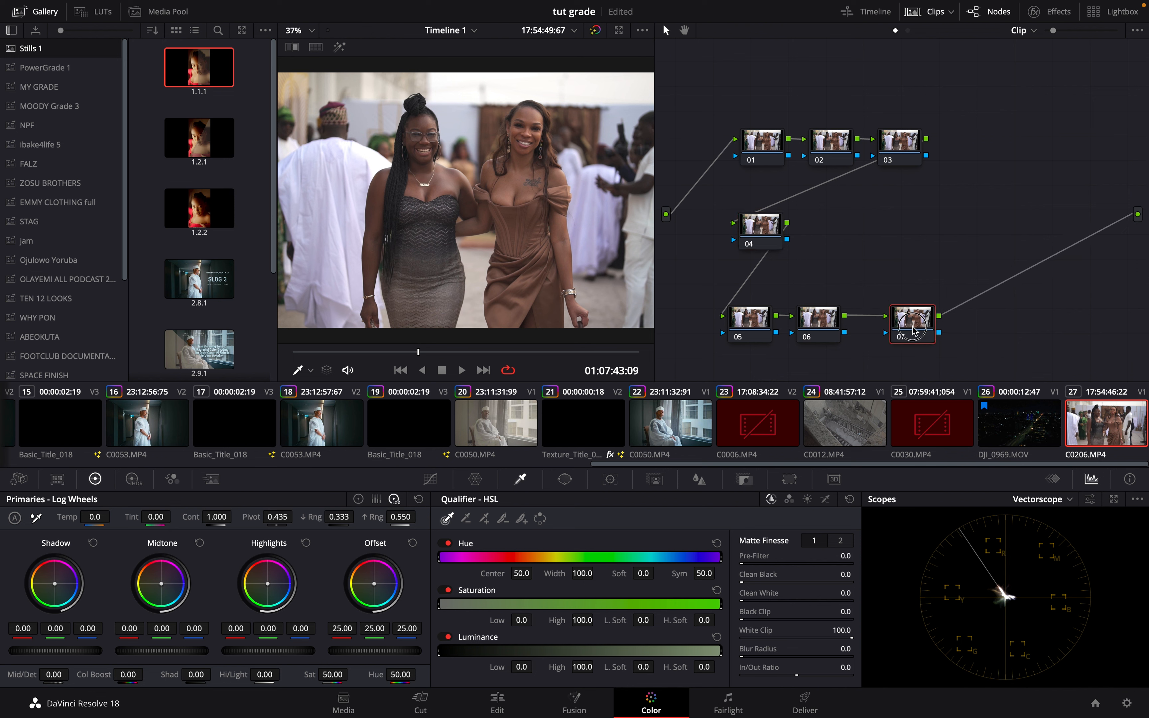
- Enable temporal noise reduction on node 07 with 4 frames and the motion estimation type Better
{"action": "scroll", "coordinate": [580, 172], "scroll_direction": "up", "scroll_amount": 6}
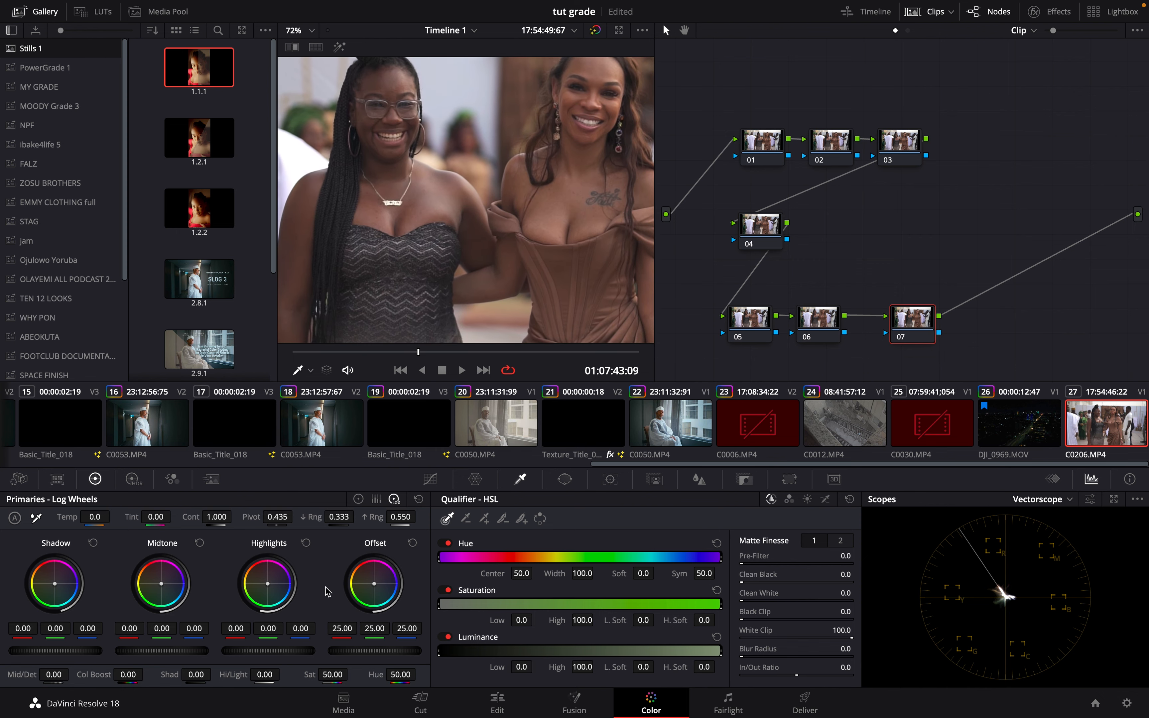
{"action": "left_click", "coordinate": [211, 478]}
{"action": "left_click", "coordinate": [95, 533]}
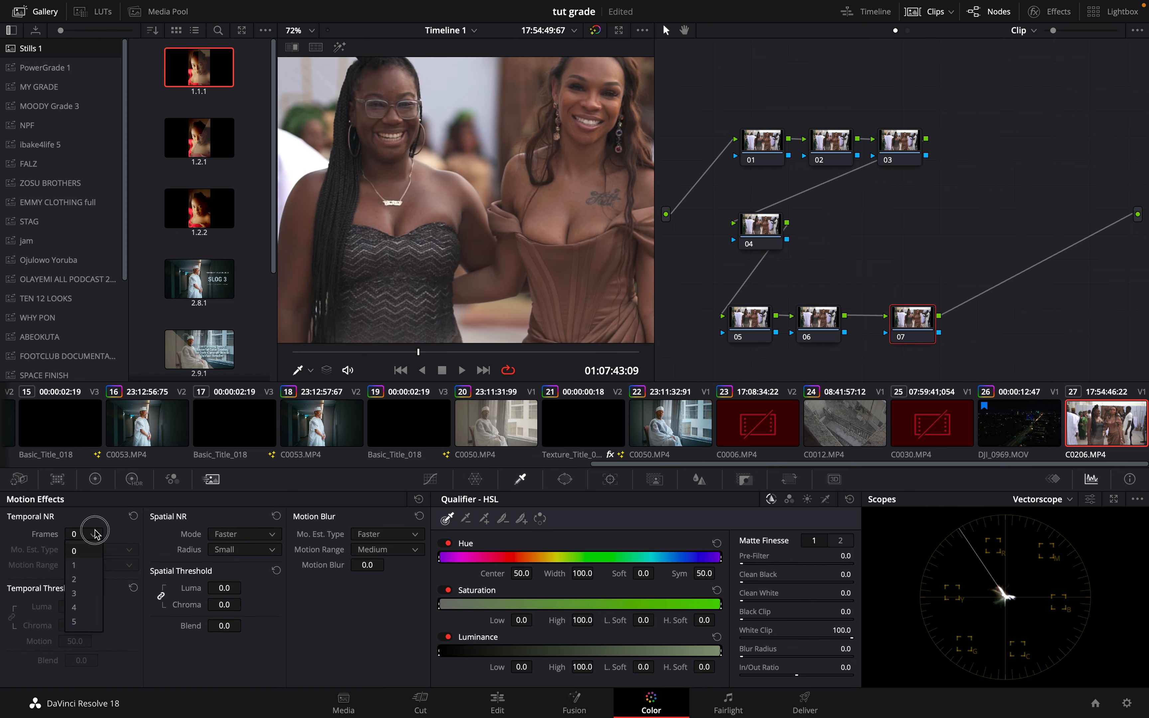
{"action": "left_click", "coordinate": [85, 606]}
{"action": "left_click", "coordinate": [108, 556]}
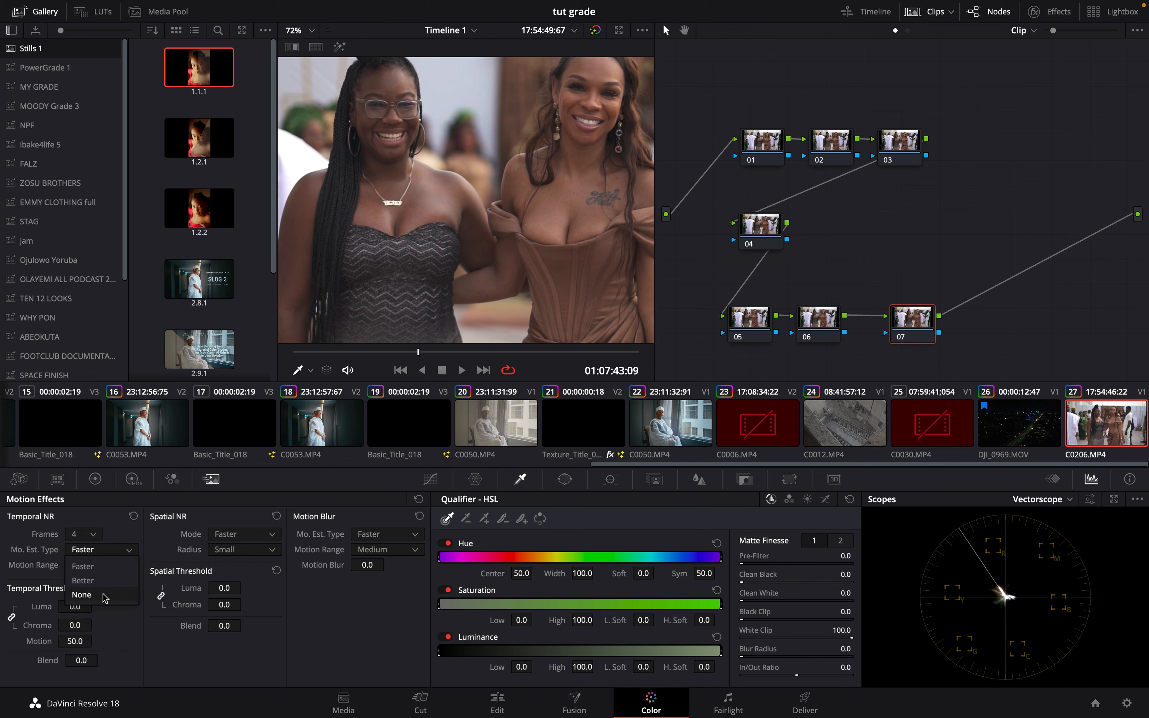
{"action": "left_click", "coordinate": [82, 595]}
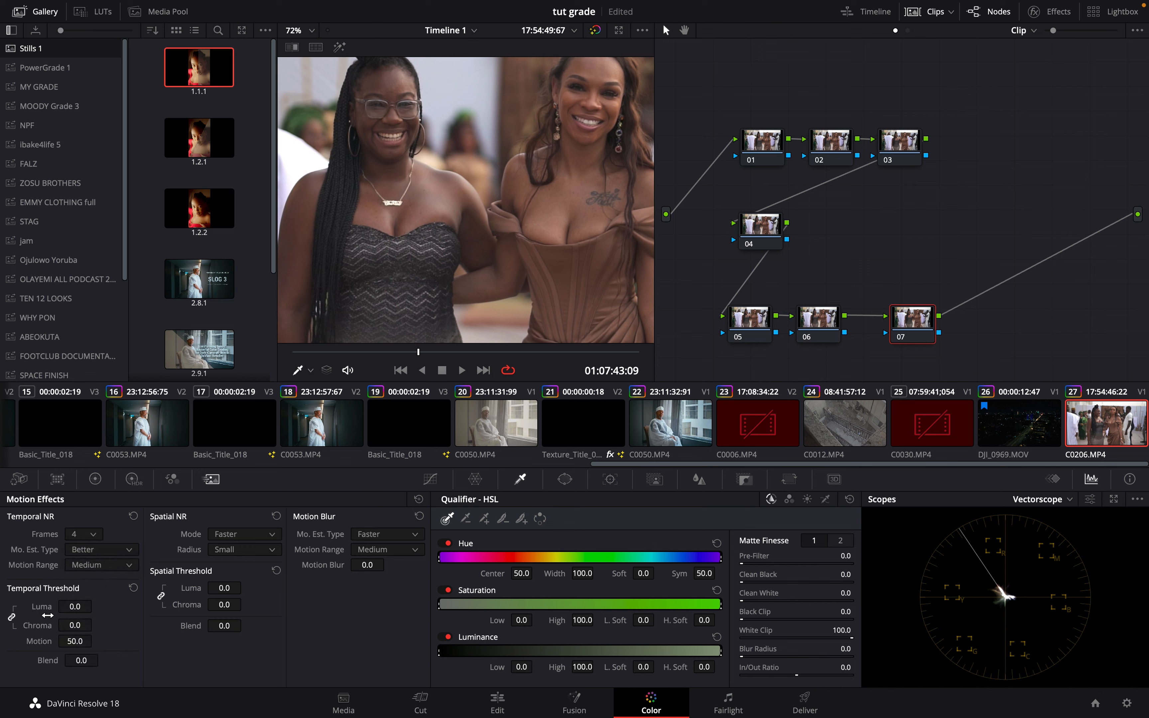
- Set node 07's temporal luma and chroma thresholds to 15.0, and its unlinked spatial chroma threshold to 10.4
{"action": "left_click_drag", "start_coordinate": [69, 607], "coordinate": [114, 614]}
{"action": "left_click", "coordinate": [161, 595]}
{"action": "mouse_move", "coordinate": [224, 603]}
{"action": "left_mouse_down"}
{"action": "mouse_move", "coordinate": [284, 618]}
{"action": "mouse_move", "coordinate": [226, 609]}
{"action": "left_mouse_up"}
- Compare the image with and without the noise reduction by toggling node 07, leaving it enabled
{"action": "left_click", "coordinate": [907, 337]}
{"action": "left_click", "coordinate": [907, 338]}
{"action": "left_click", "coordinate": [907, 337]}
{"action": "left_click", "coordinate": [907, 337]}
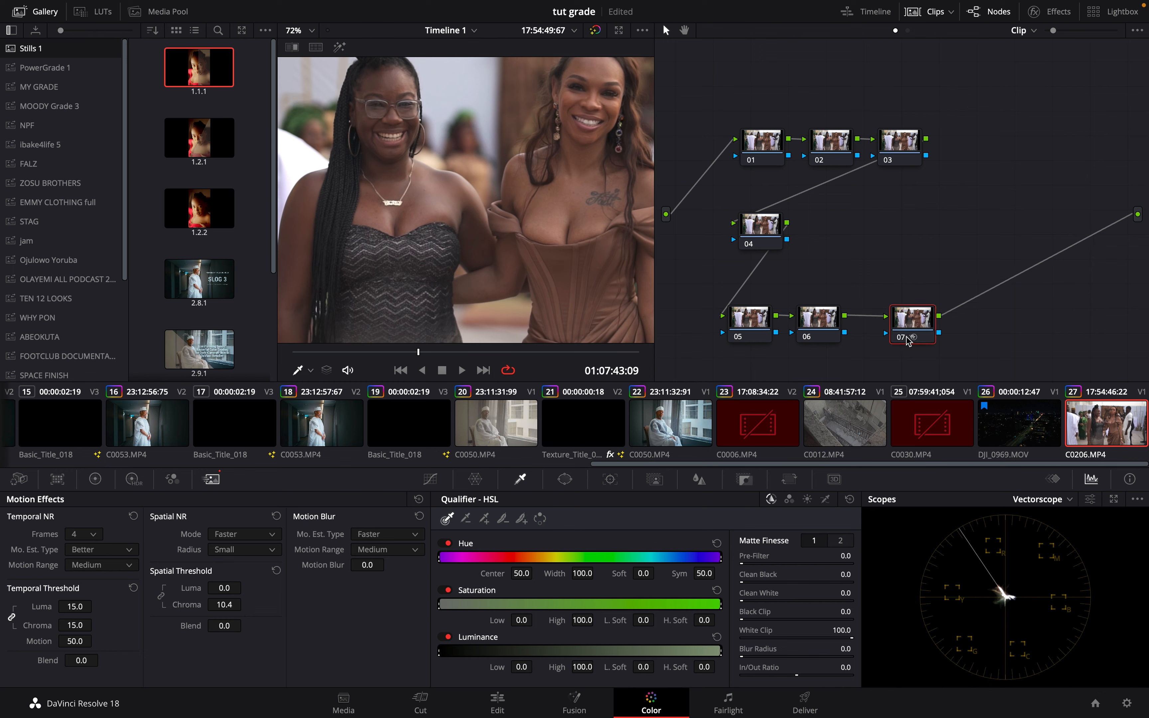
{"action": "left_click", "coordinate": [906, 337]}
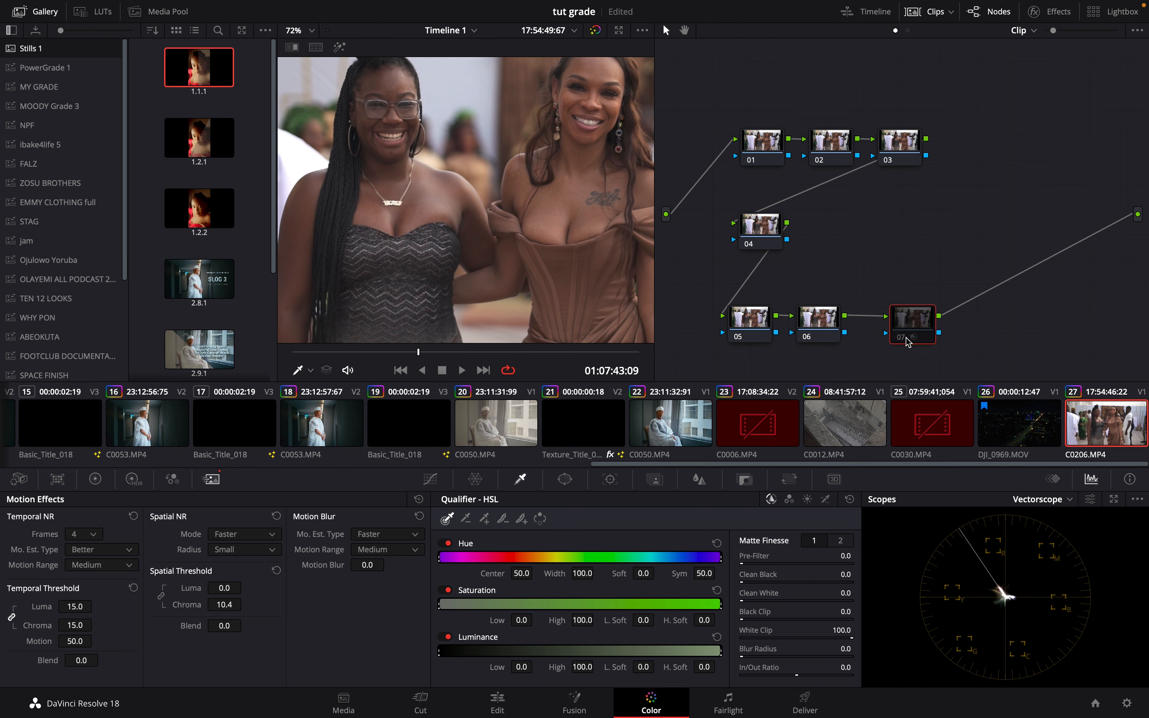
{"action": "left_click", "coordinate": [906, 338]}
- Sharpen the image on node 07 with a linked blur radius of 0.47 and toggle the node to compare
{"action": "left_click_drag", "start_coordinate": [818, 323], "coordinate": [828, 323]}
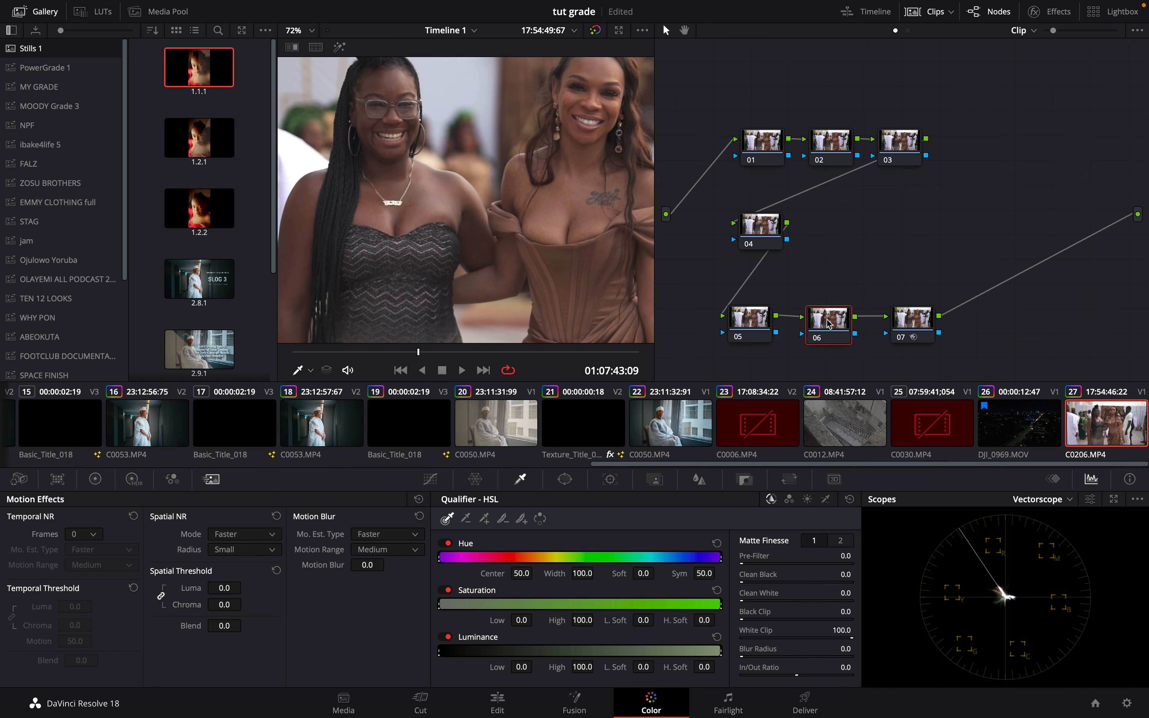
{"action": "left_click", "coordinate": [912, 321]}
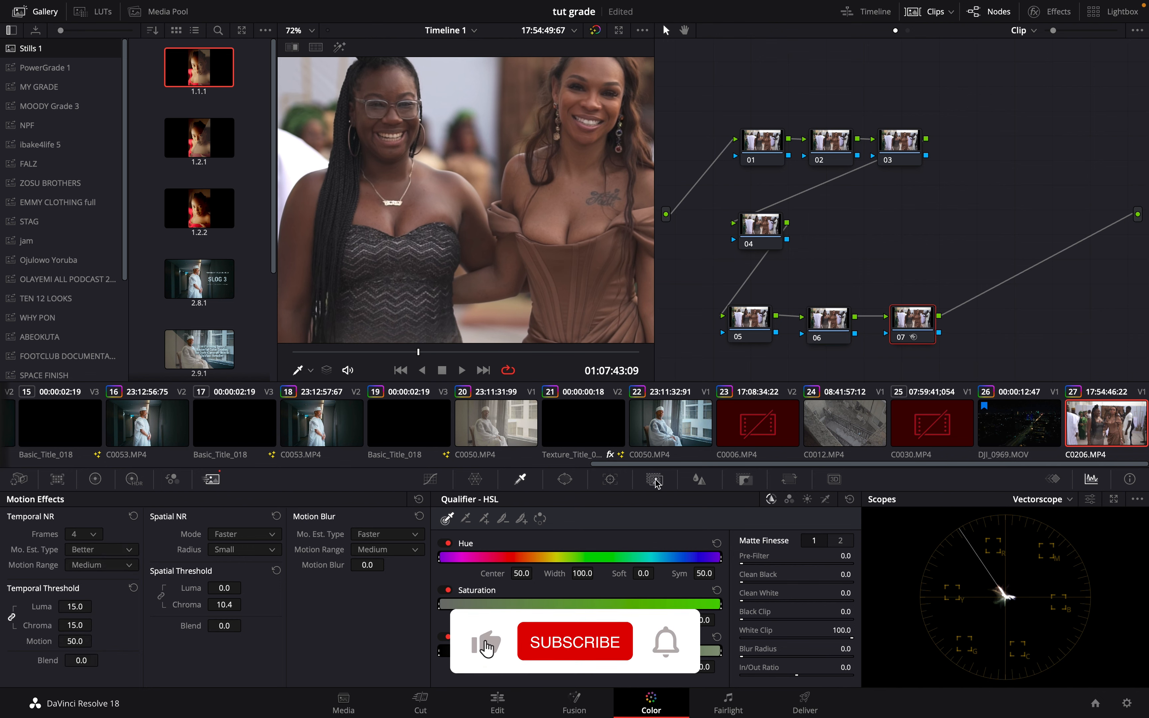
{"action": "left_click", "coordinate": [699, 480]}
{"action": "left_click_drag", "start_coordinate": [544, 583], "coordinate": [543, 583]}
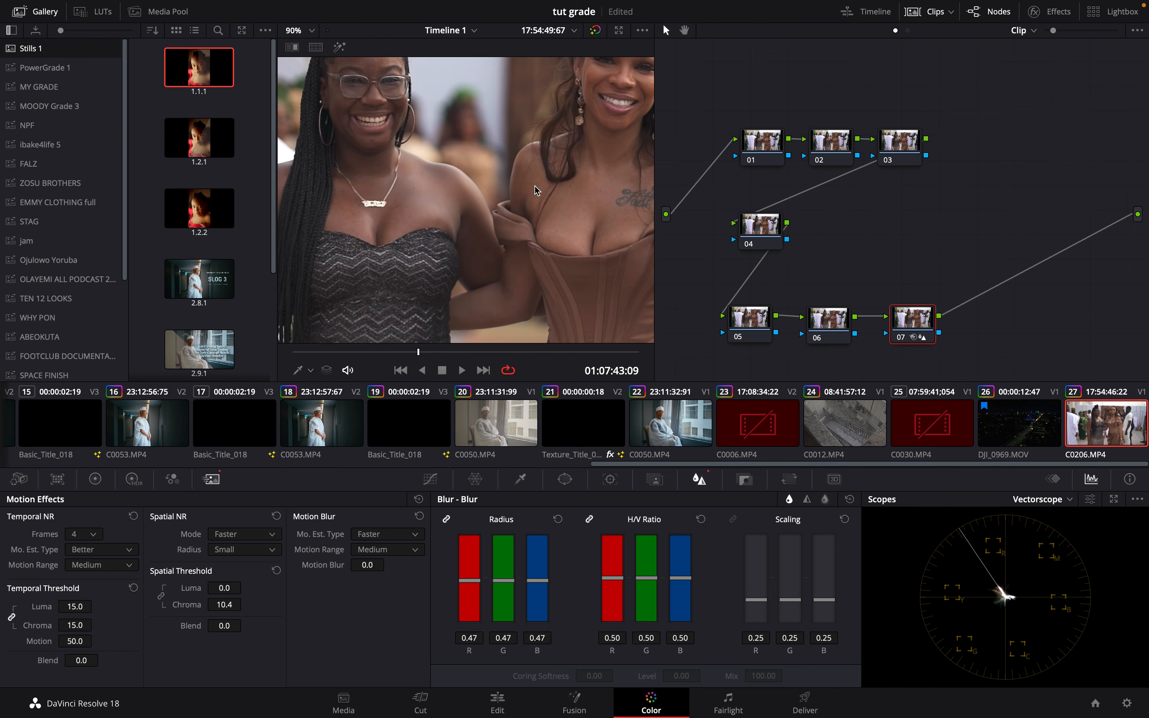
{"action": "scroll", "coordinate": [535, 186], "scroll_direction": "up", "scroll_amount": 3}
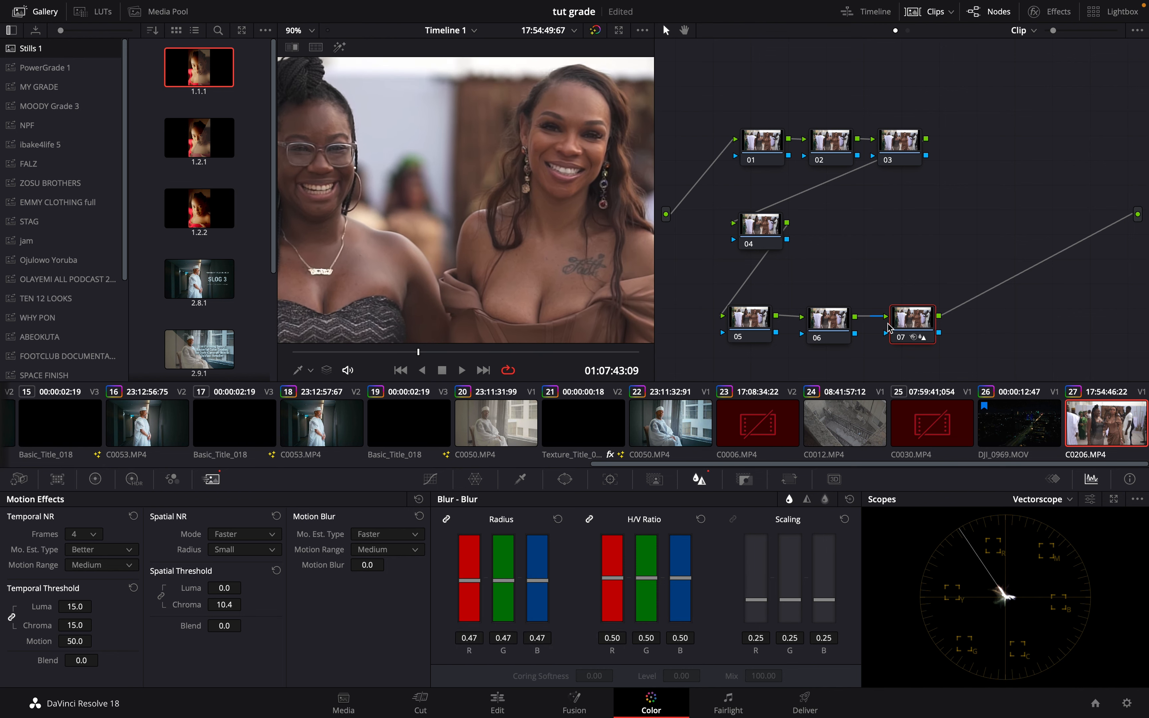
{"action": "left_click", "coordinate": [898, 337]}
{"action": "left_click", "coordinate": [898, 336]}
- Label node 07 for noise reduction and sharpening, starting with "NR / SHAR", and select node 06
{"action": "right_click", "coordinate": [917, 324]}
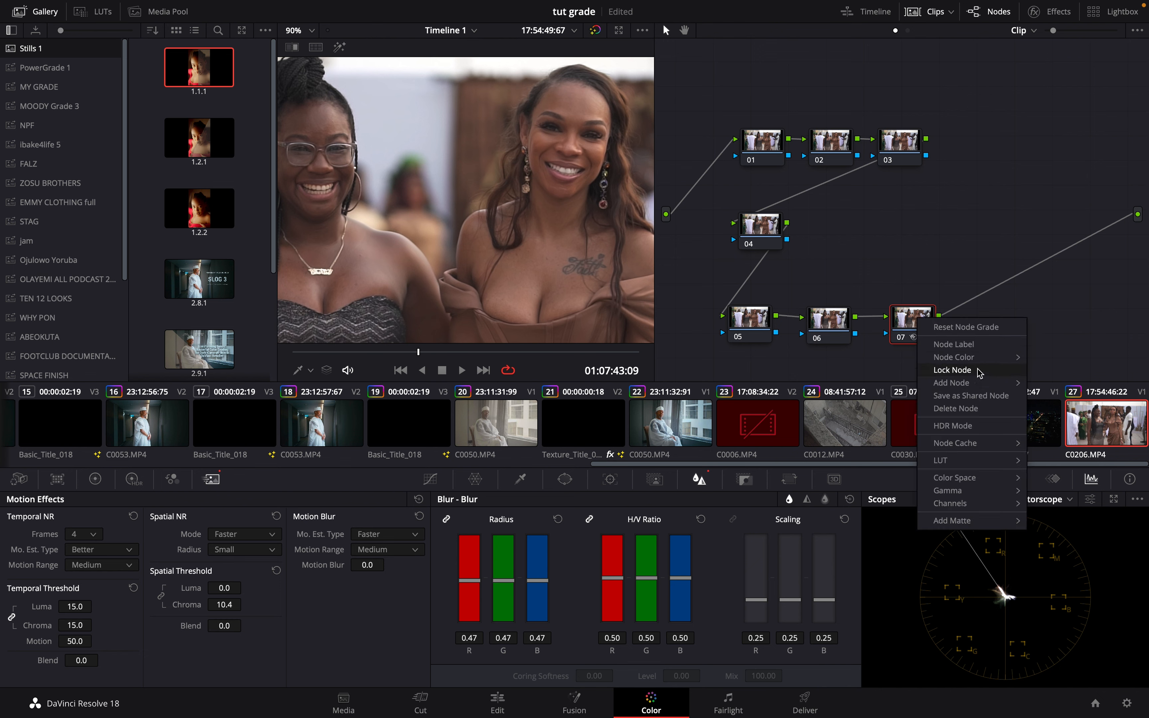
{"action": "left_click", "coordinate": [969, 346]}
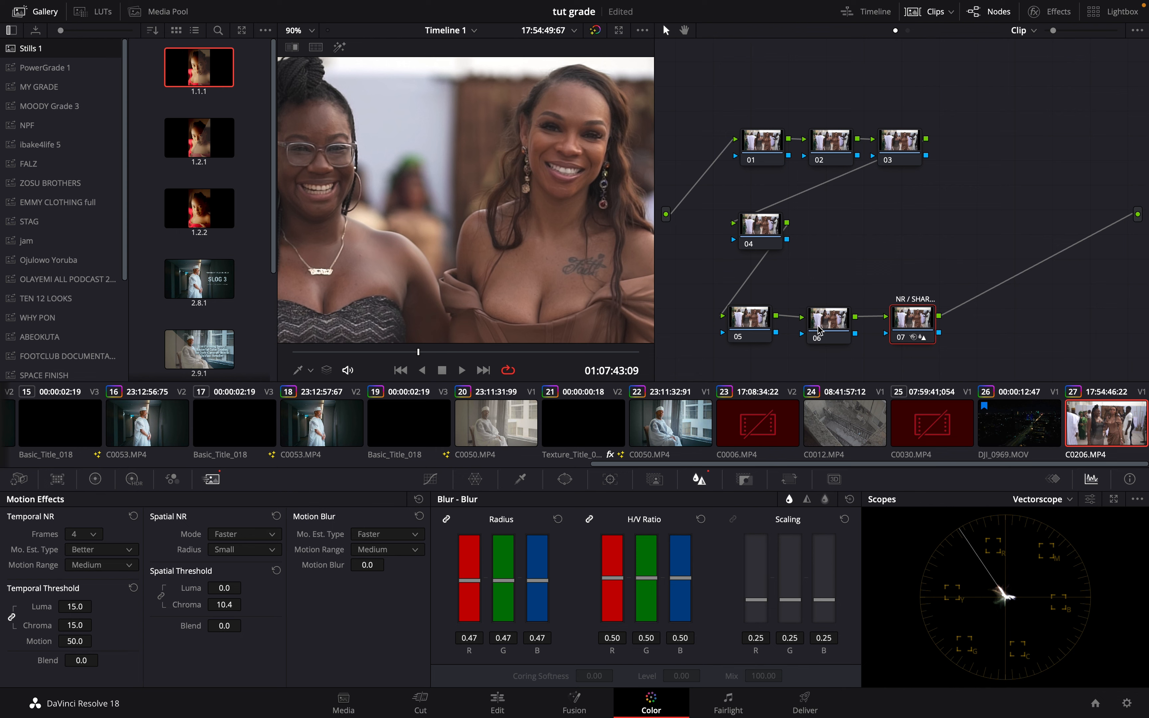
{"action": "left_click", "coordinate": [829, 325]}
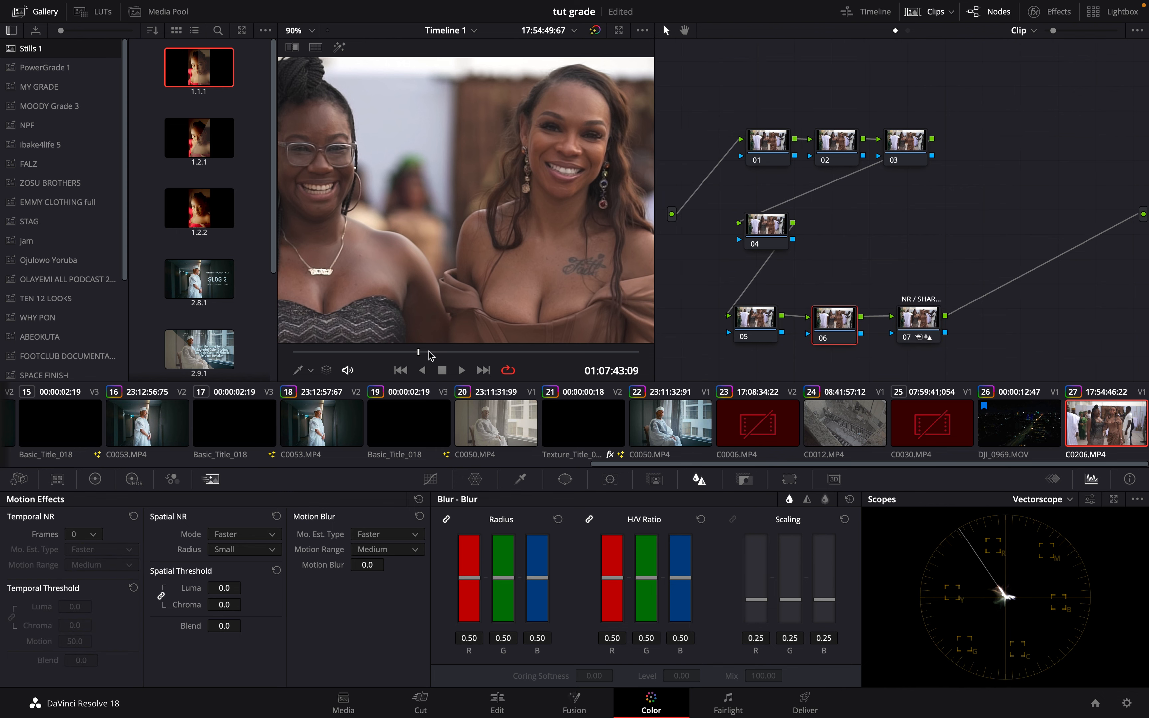
{"action": "scroll", "coordinate": [475, 266], "scroll_direction": "down", "scroll_amount": 3}
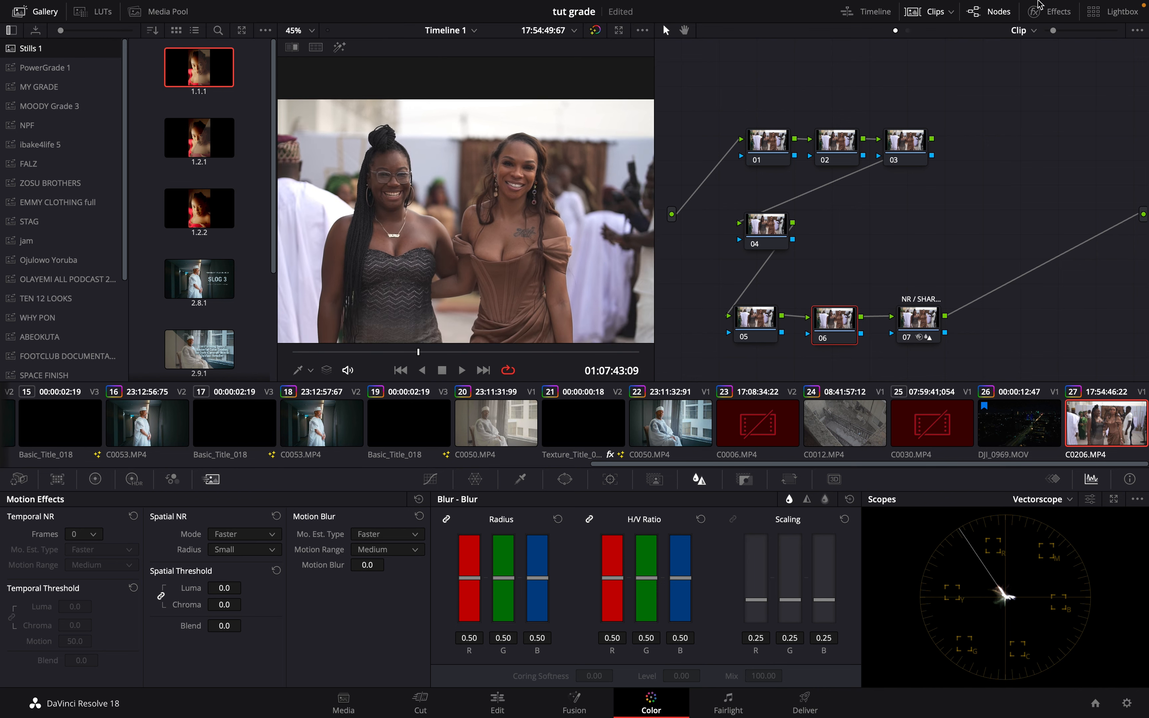
- Apply a Color Space Transform to node 06 with input color space Sony S-Gamut3.Cine and input gamma Sony S-Log3
{"action": "left_click", "coordinate": [1049, 11]}
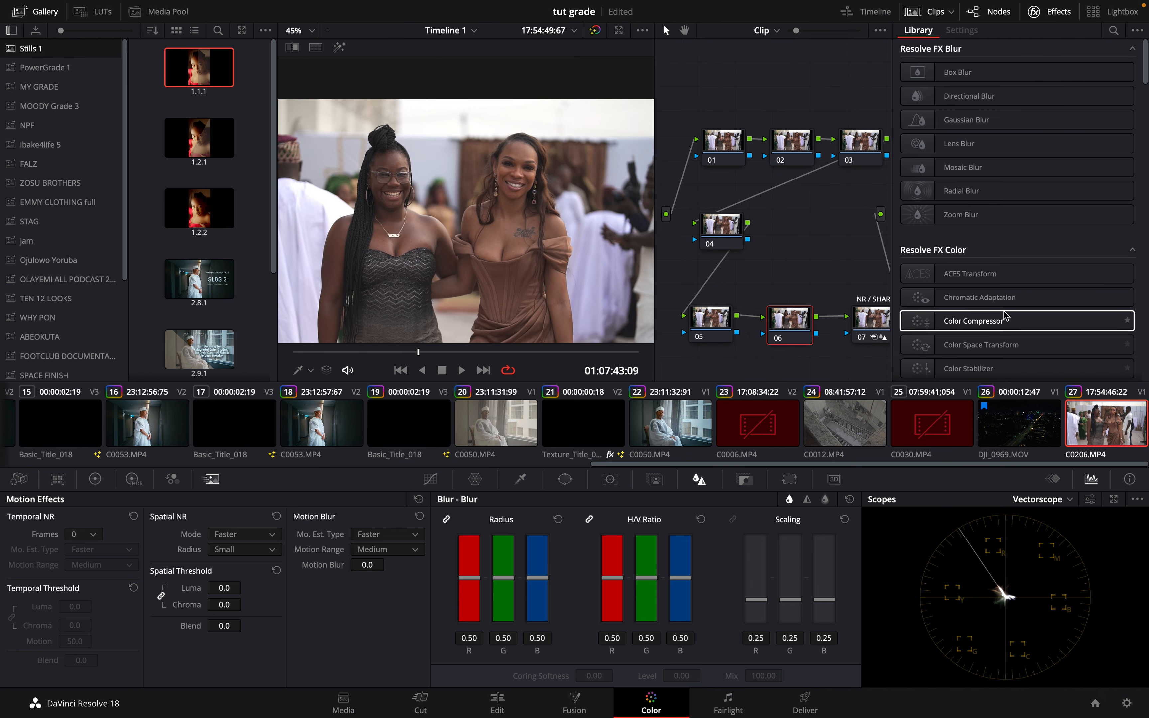
{"action": "left_click_drag", "start_coordinate": [984, 345], "coordinate": [788, 333]}
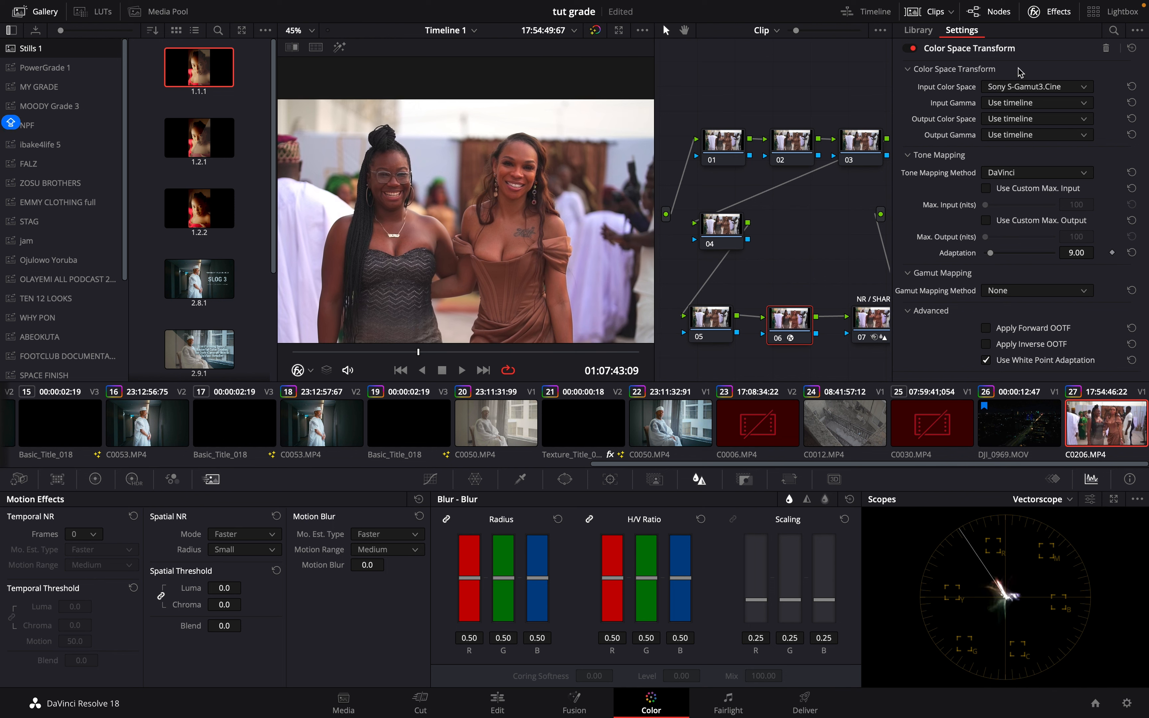
{"action": "left_click", "coordinate": [1025, 89]}
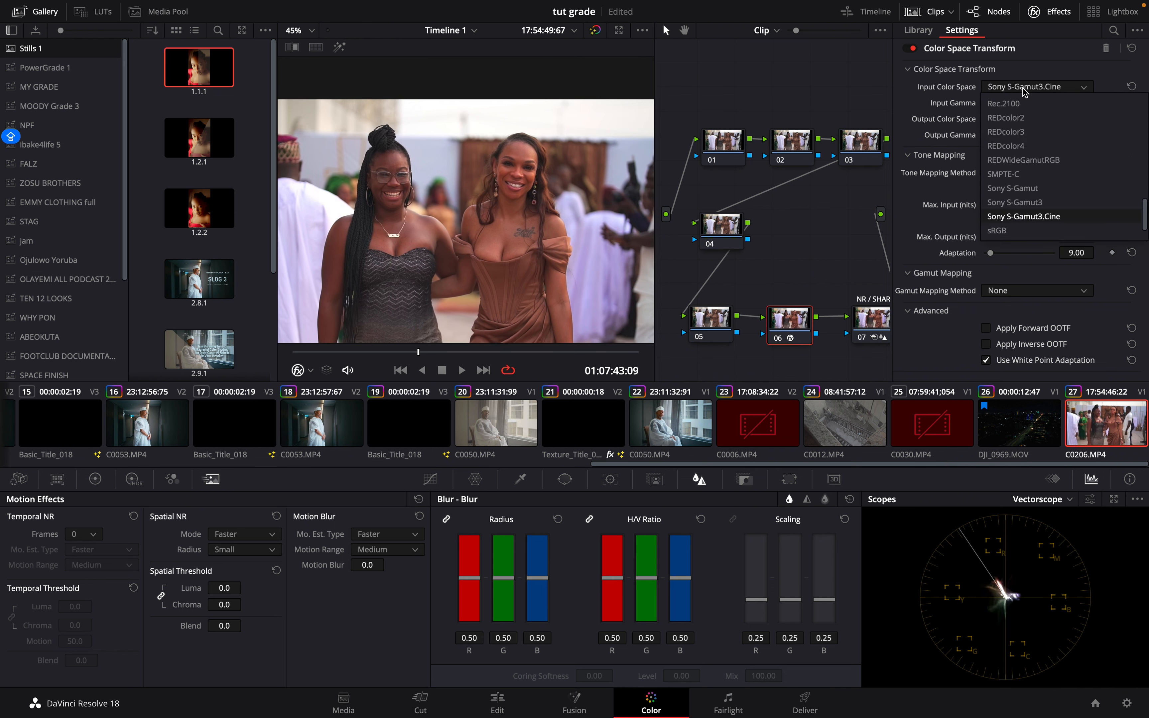
{"action": "left_click", "coordinate": [1025, 90]}
{"action": "left_click", "coordinate": [1024, 106]}
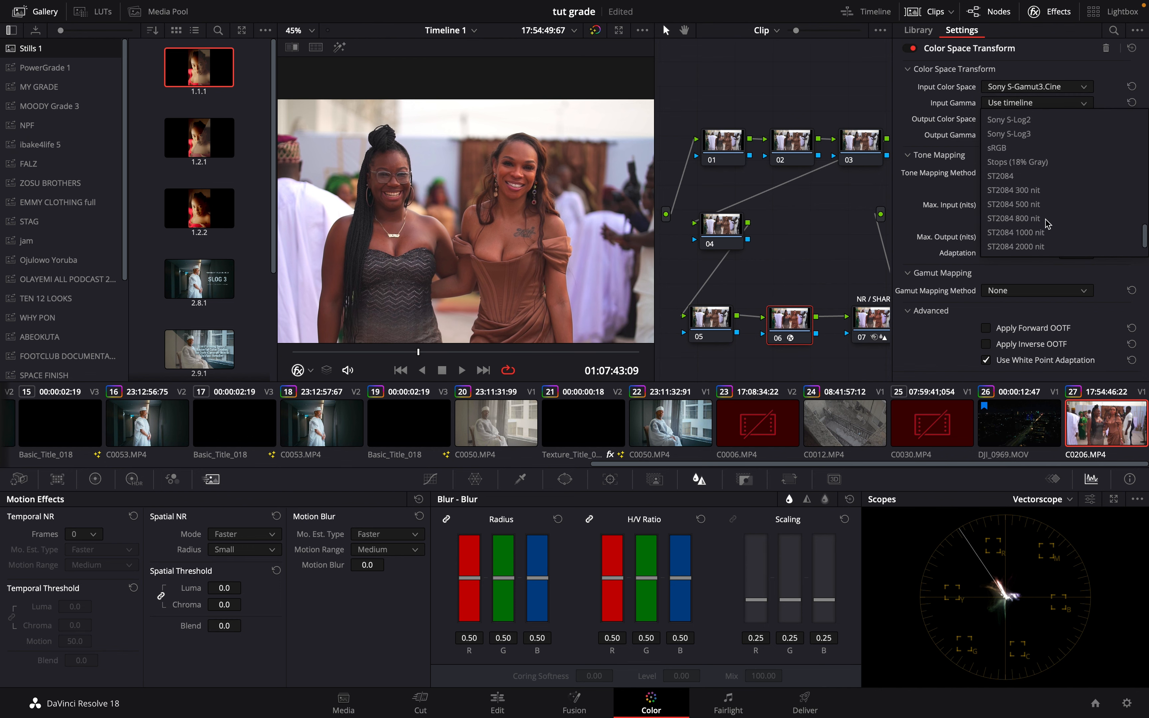
{"action": "scroll", "coordinate": [1047, 223], "scroll_direction": "down", "scroll_amount": 1}
{"action": "scroll", "coordinate": [1046, 223], "scroll_direction": "up", "scroll_amount": 2}
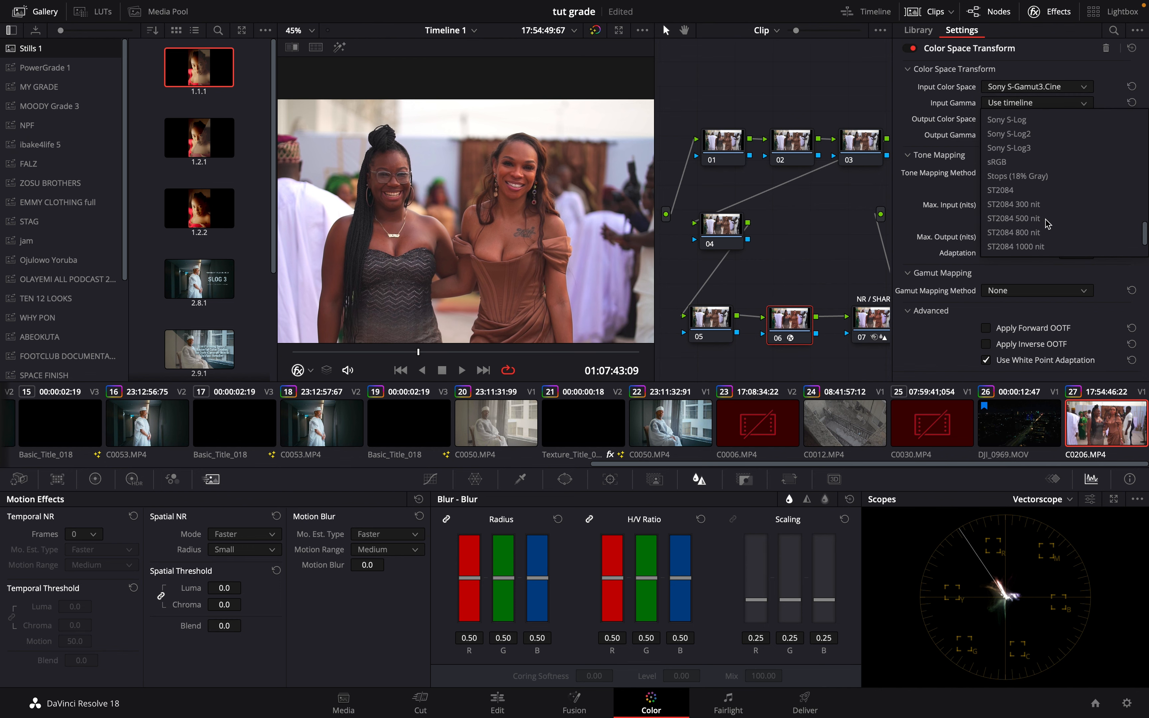
{"action": "left_click", "coordinate": [1035, 150]}
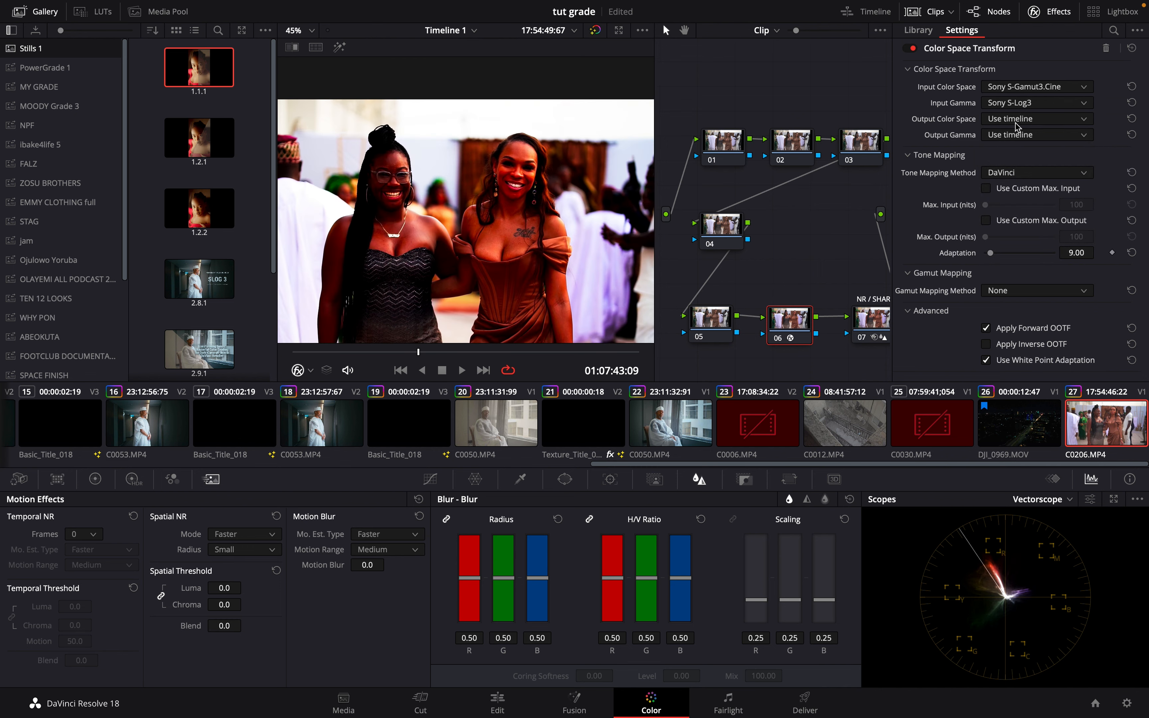
- Set the Color Space Transform's output color space and output gamma on node 06 to Rec.709
{"action": "left_click", "coordinate": [1034, 119]}
{"action": "scroll", "coordinate": [1039, 228], "scroll_direction": "down", "scroll_amount": 10}
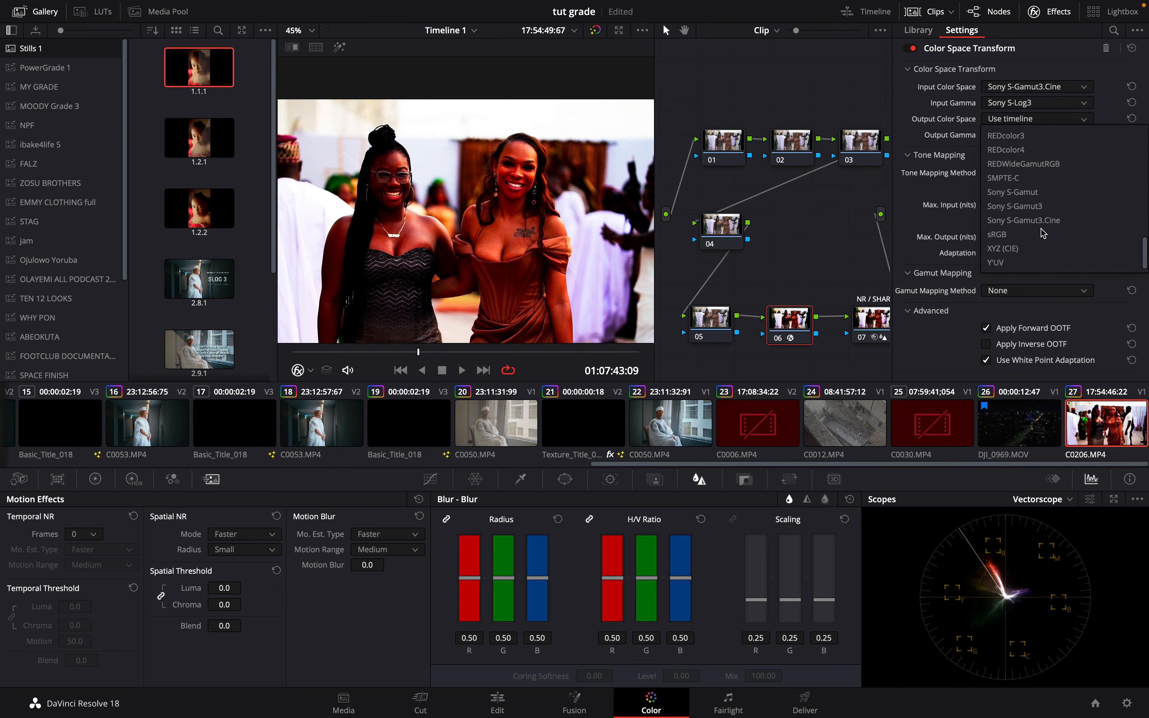
{"action": "scroll", "coordinate": [1051, 199], "scroll_direction": "up", "scroll_amount": 3}
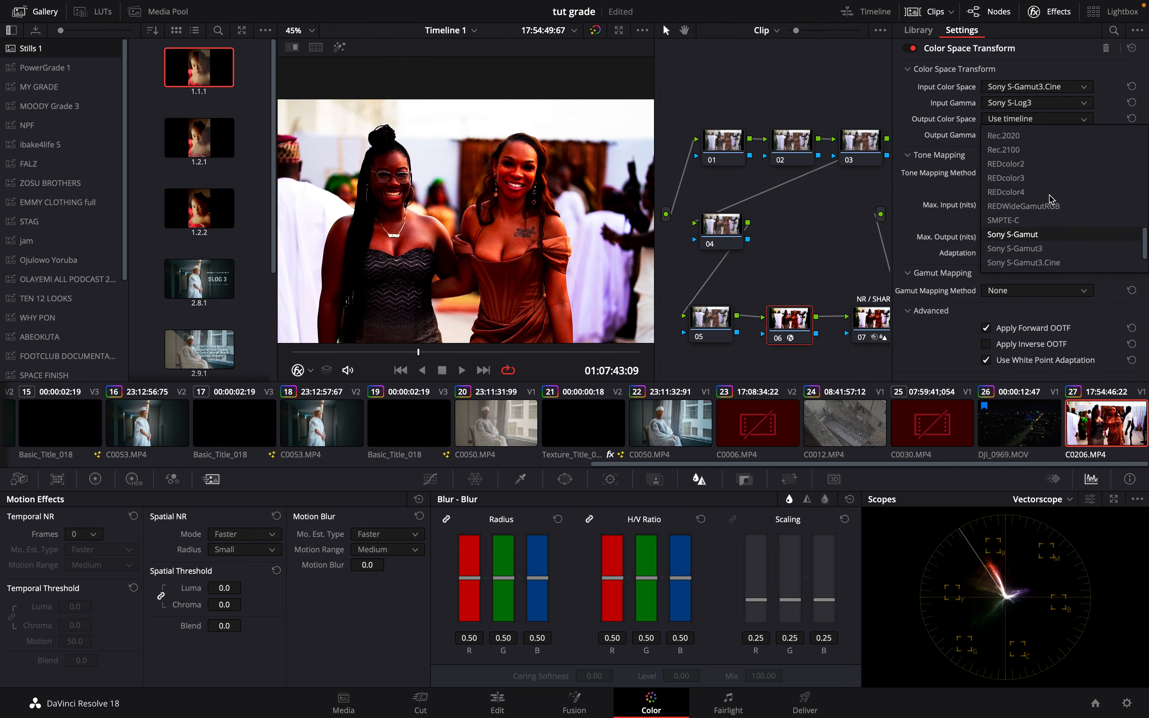
{"action": "left_click", "coordinate": [1005, 154]}
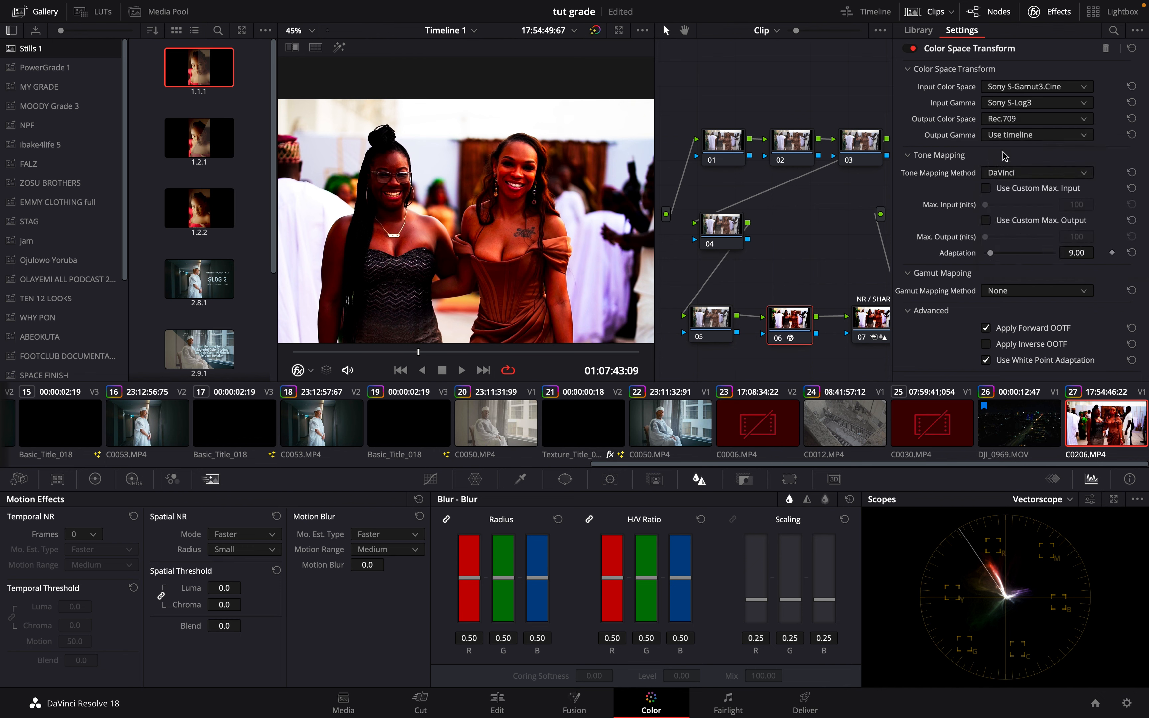
{"action": "left_click", "coordinate": [1035, 135]}
{"action": "scroll", "coordinate": [1034, 261], "scroll_direction": "down", "scroll_amount": 10}
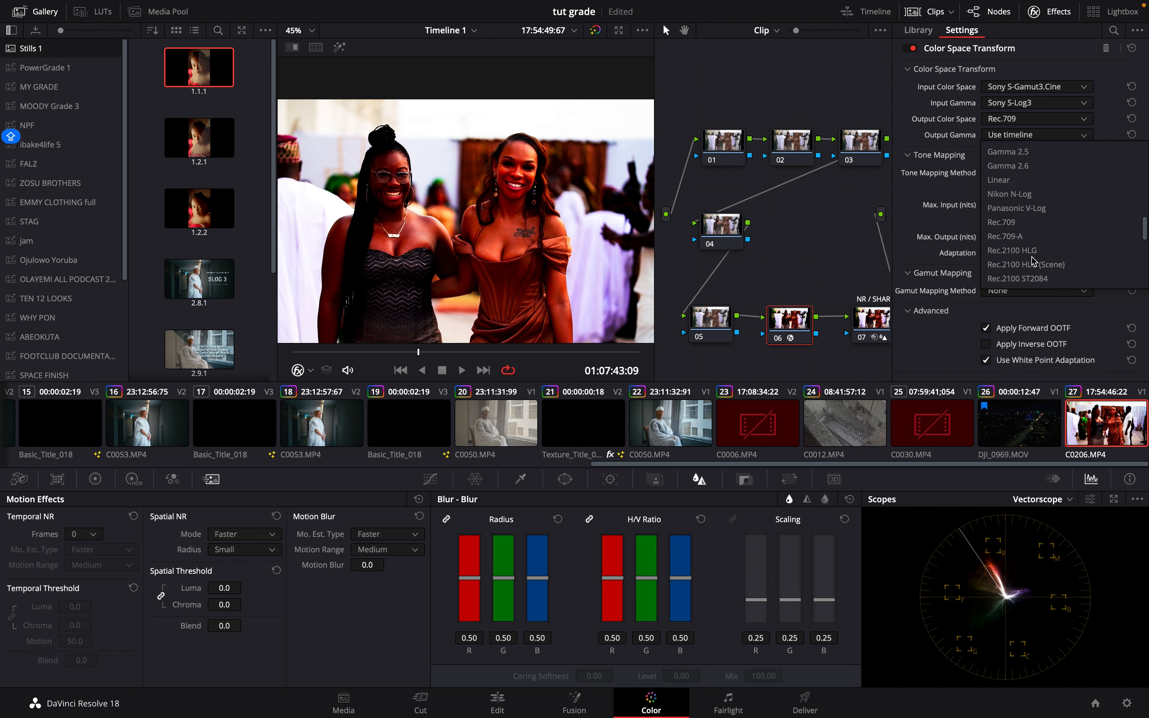
{"action": "scroll", "coordinate": [1033, 260], "scroll_direction": "up", "scroll_amount": 7}
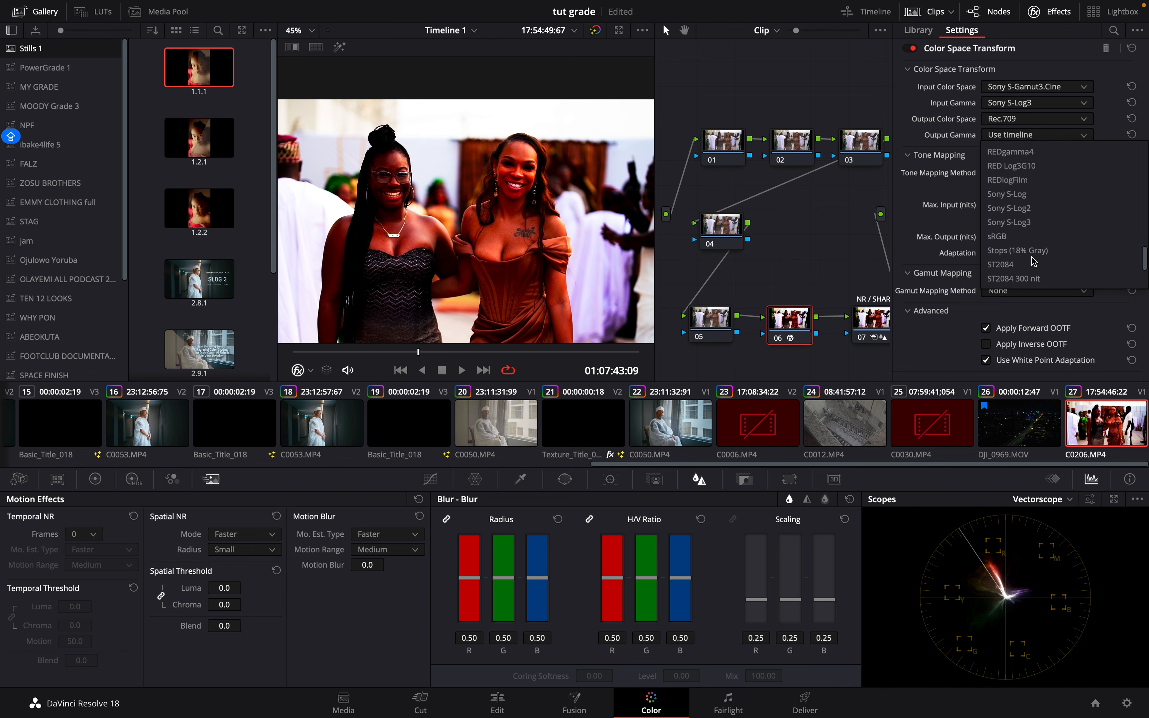
{"action": "scroll", "coordinate": [1034, 261], "scroll_direction": "up", "scroll_amount": 9}
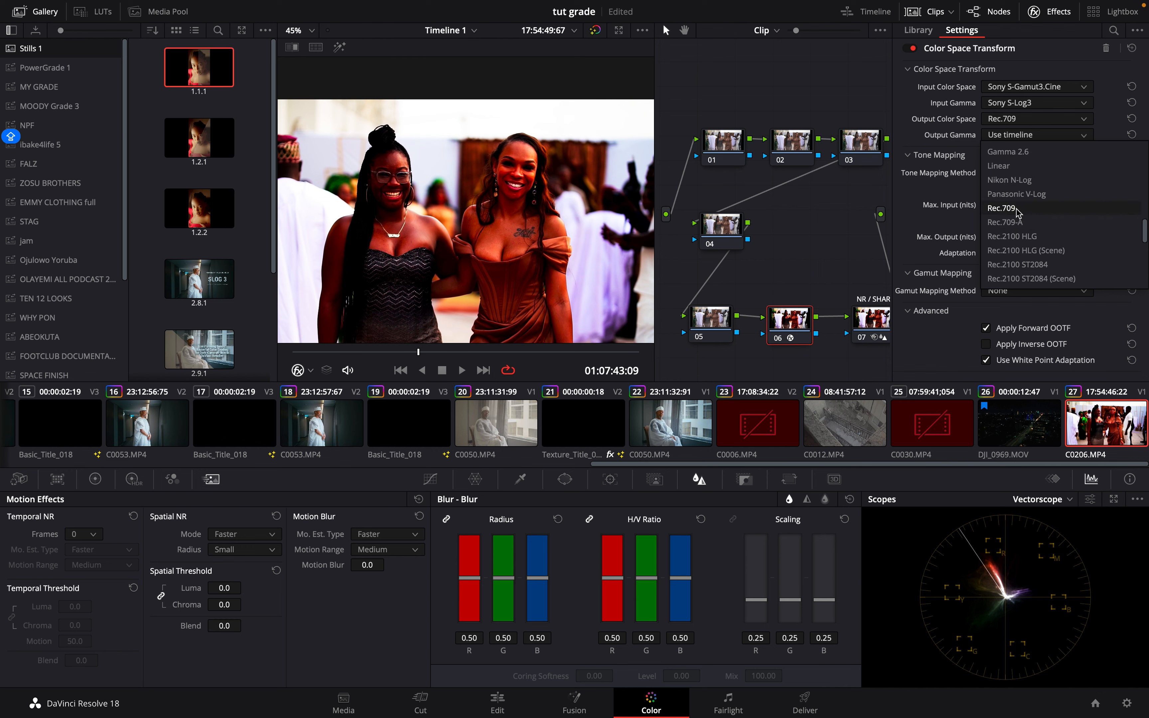
{"action": "left_click", "coordinate": [1016, 211]}
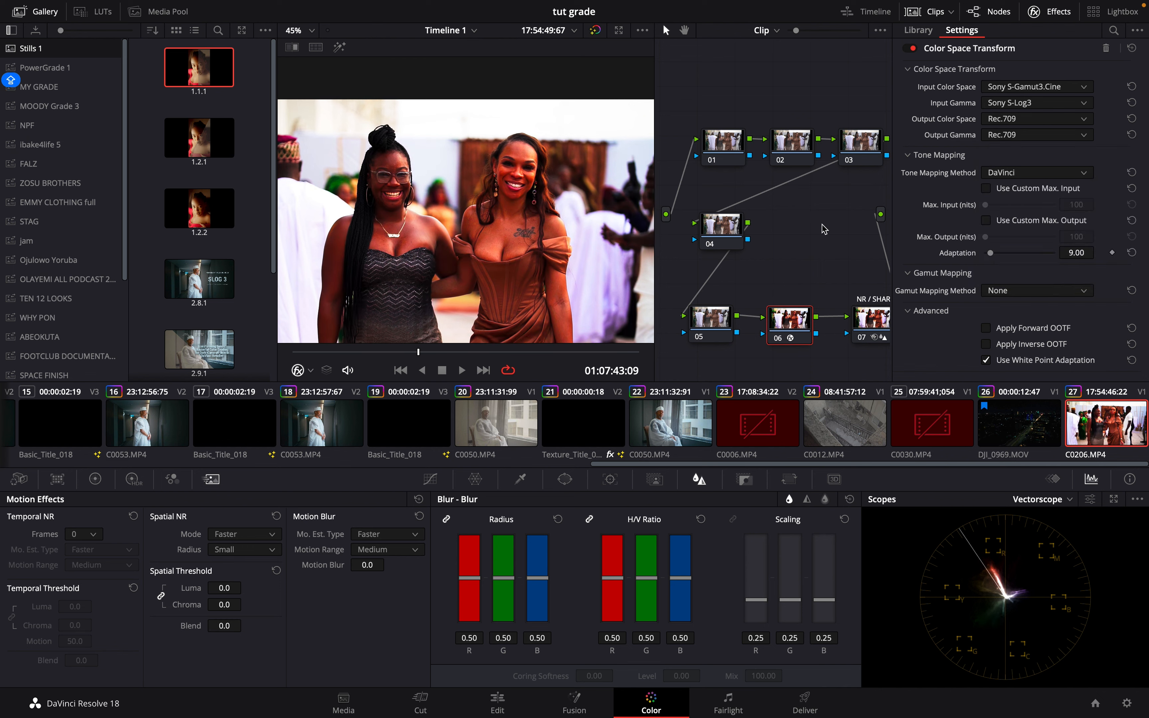
- Inspect the converted image up close and in full, and toggle node 06 to compare it with the original
{"action": "scroll", "coordinate": [515, 227], "scroll_direction": "down", "scroll_amount": 2}
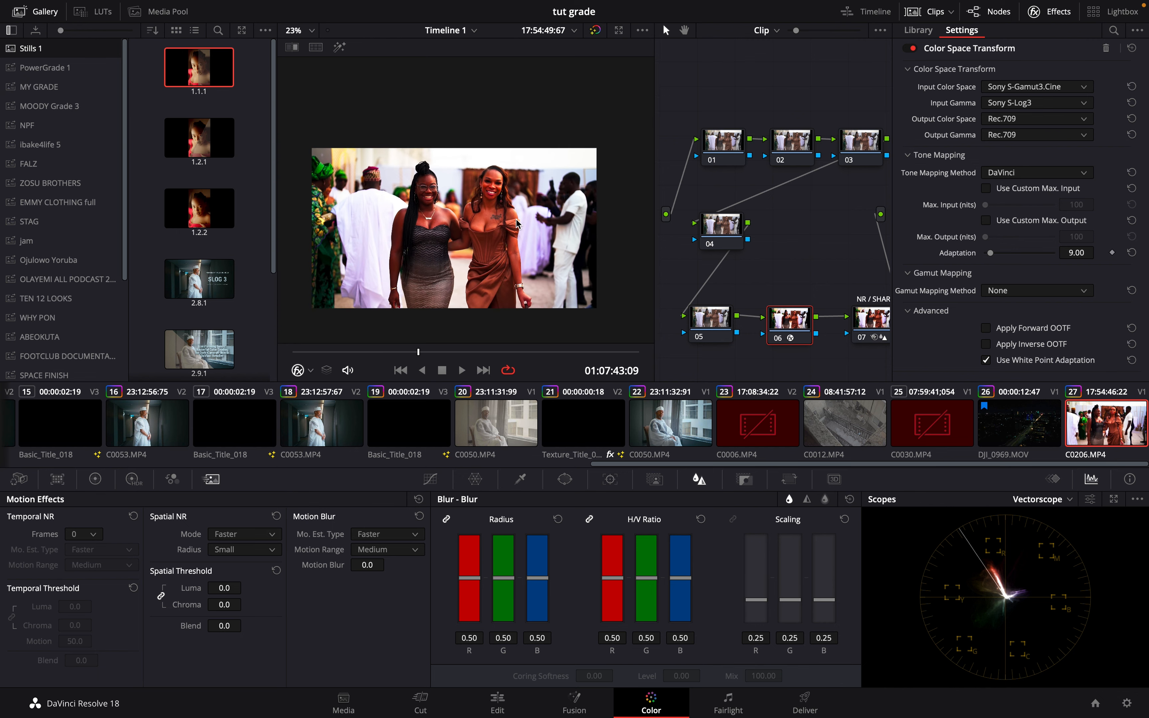
{"action": "scroll", "coordinate": [517, 223], "scroll_direction": "up", "scroll_amount": 5}
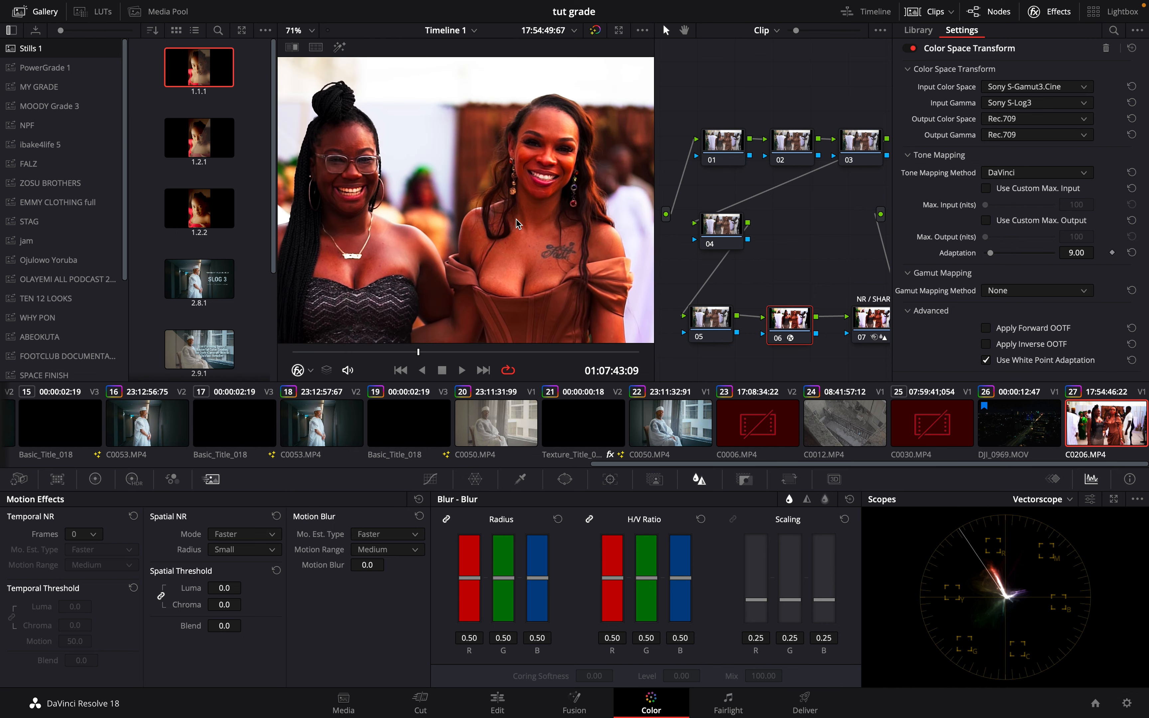
{"action": "scroll", "coordinate": [517, 224], "scroll_direction": "down", "scroll_amount": 3}
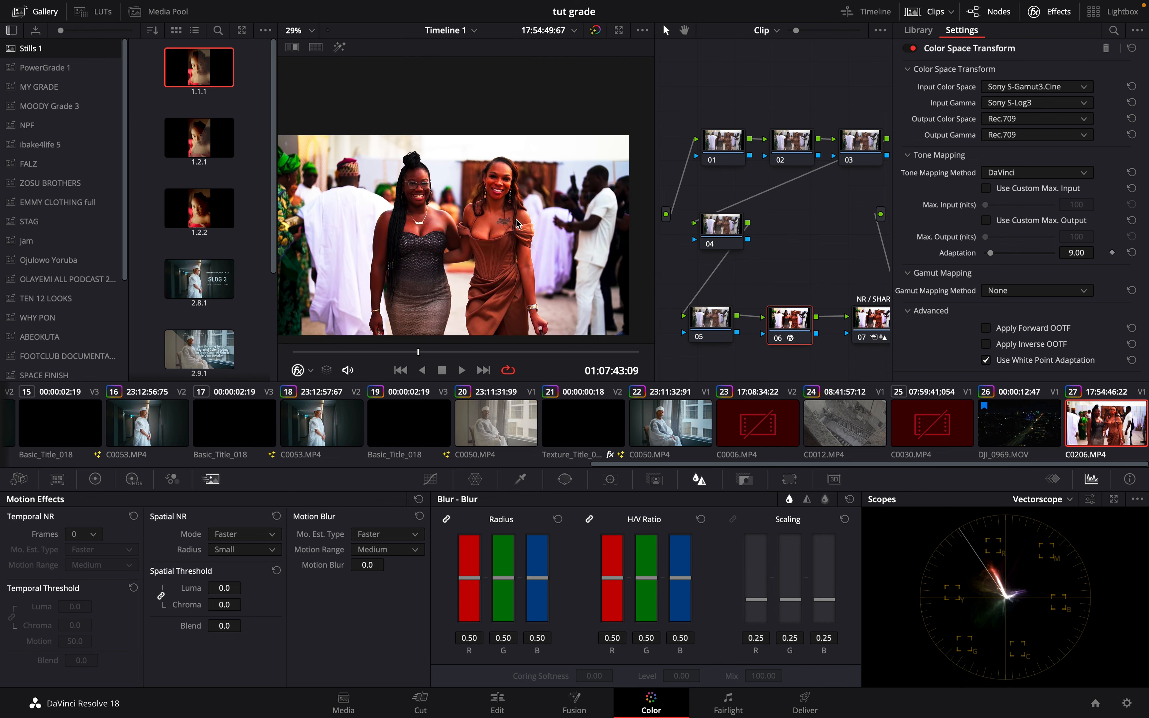
{"action": "left_click", "coordinate": [779, 338]}
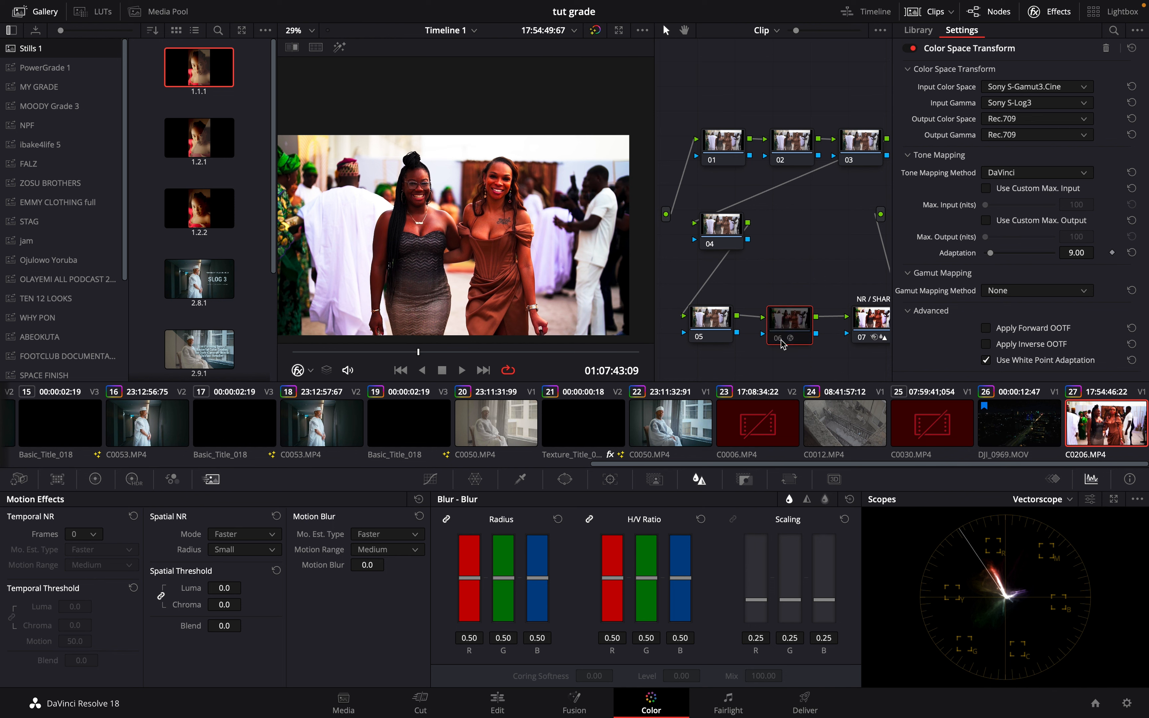
{"action": "left_click", "coordinate": [781, 340]}
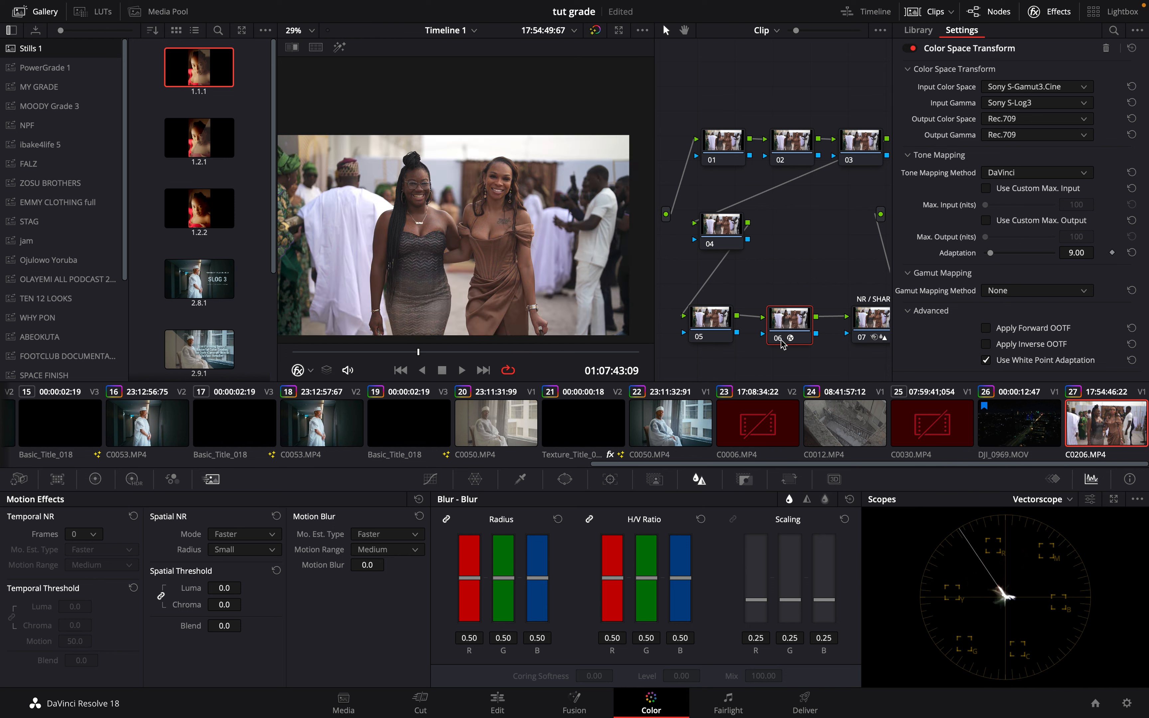
- Close the effects library and remove the Color Space Transform from node 06
{"action": "right_click", "coordinate": [785, 315]}
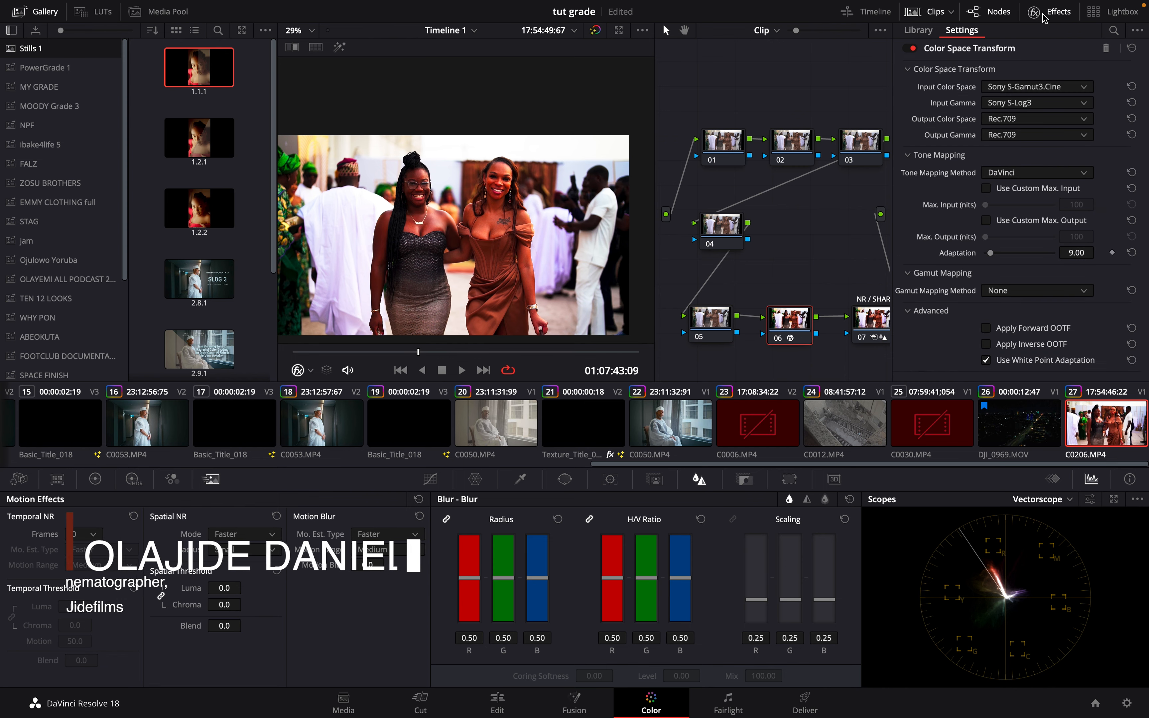
{"action": "left_click", "coordinate": [1043, 15]}
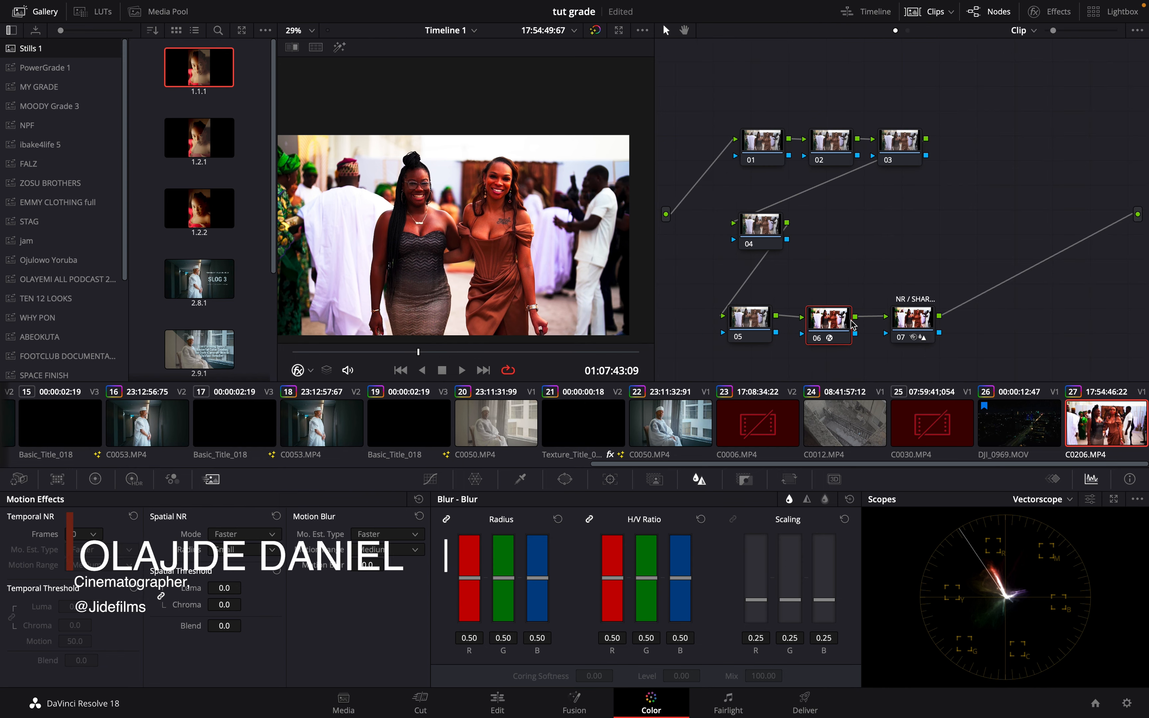
{"action": "right_click", "coordinate": [821, 326]}
{"action": "left_click", "coordinate": [867, 331]}
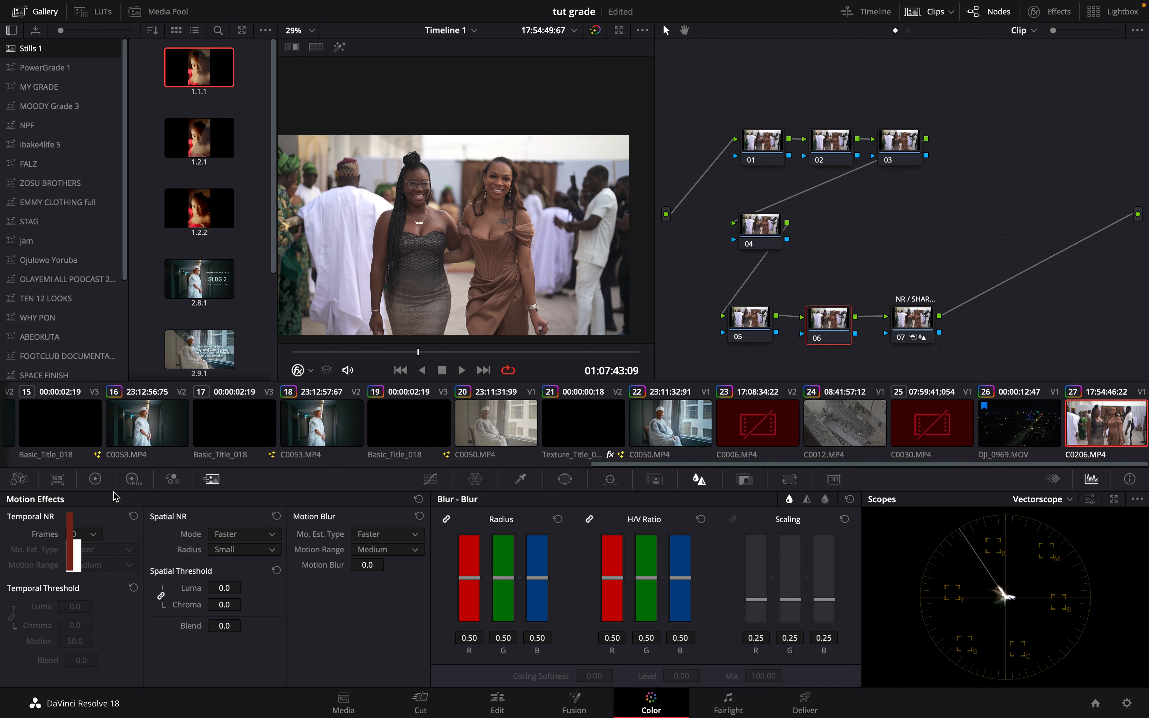
- Desaturate the image on node 06 by setting the primary color wheels' saturation to 0.00
{"action": "left_click", "coordinate": [96, 479]}
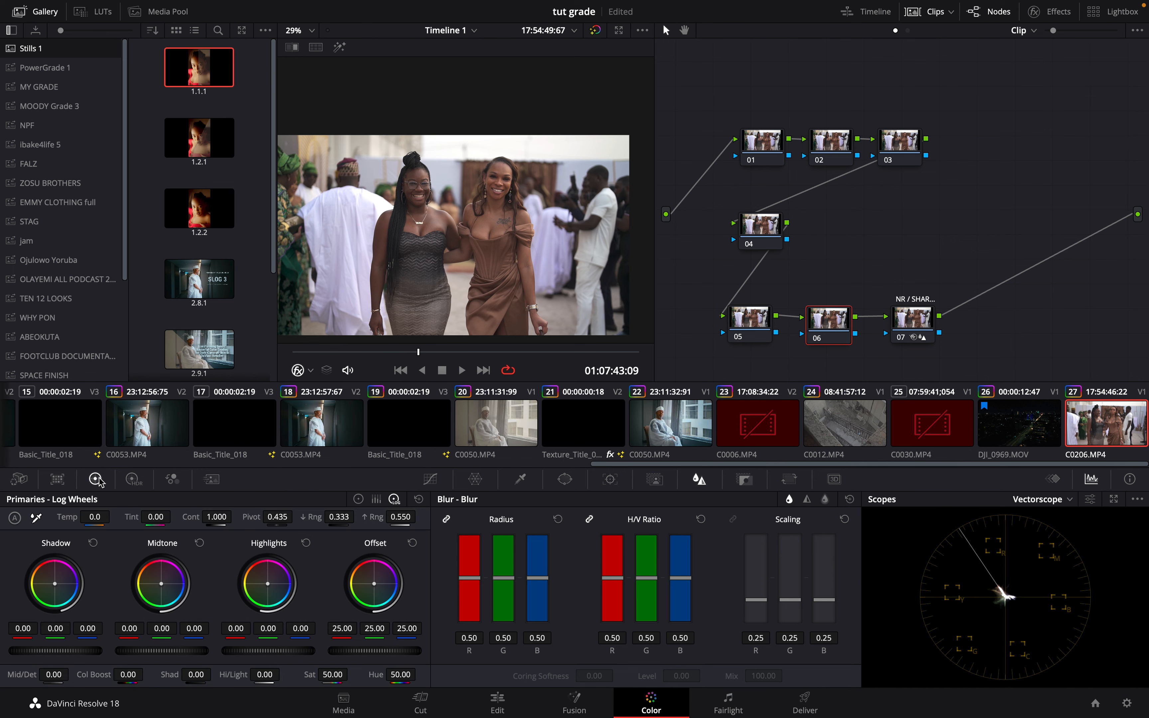
{"action": "left_click", "coordinate": [359, 499]}
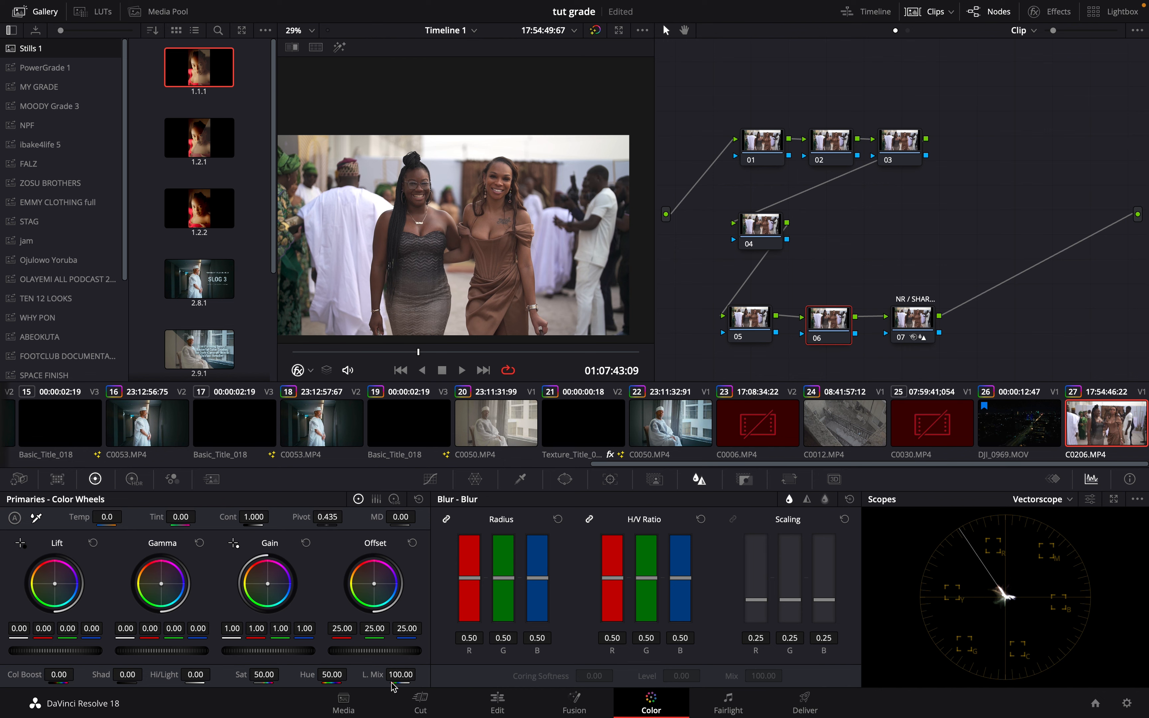
{"action": "left_click_drag", "start_coordinate": [264, 678], "coordinate": [223, 678]}
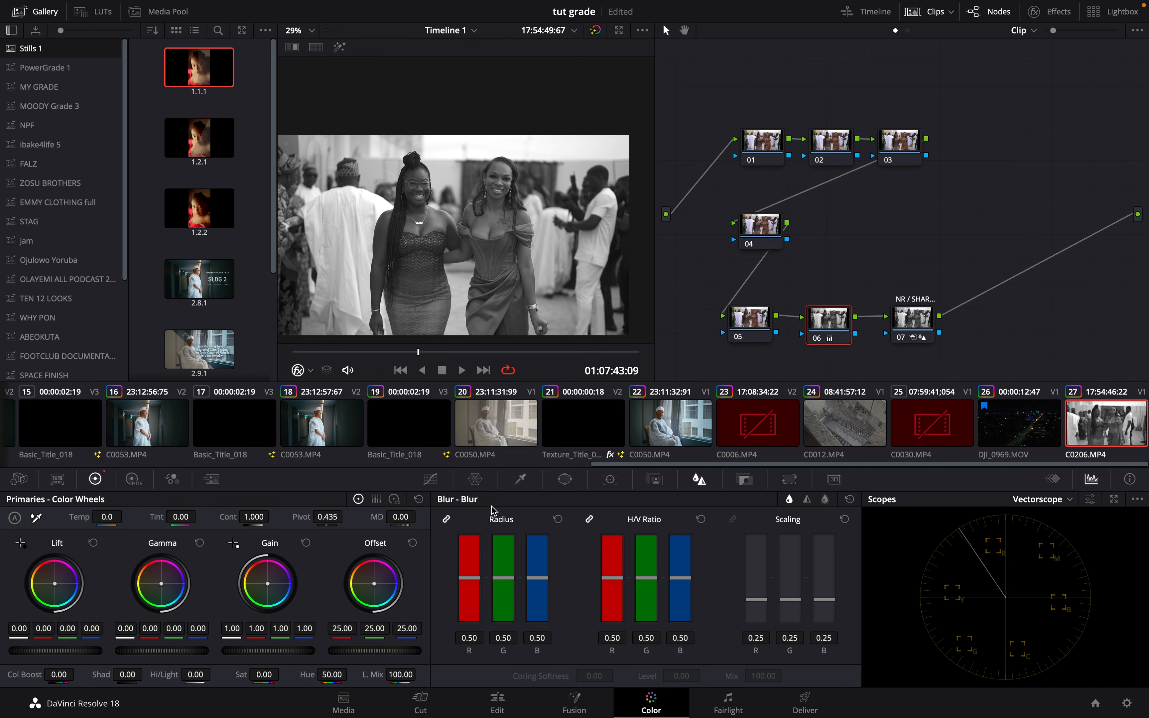
- Increase contrast on node 06 by moving the custom curve's black point and white point inward along the horizontal axis
{"action": "left_click", "coordinate": [430, 479]}
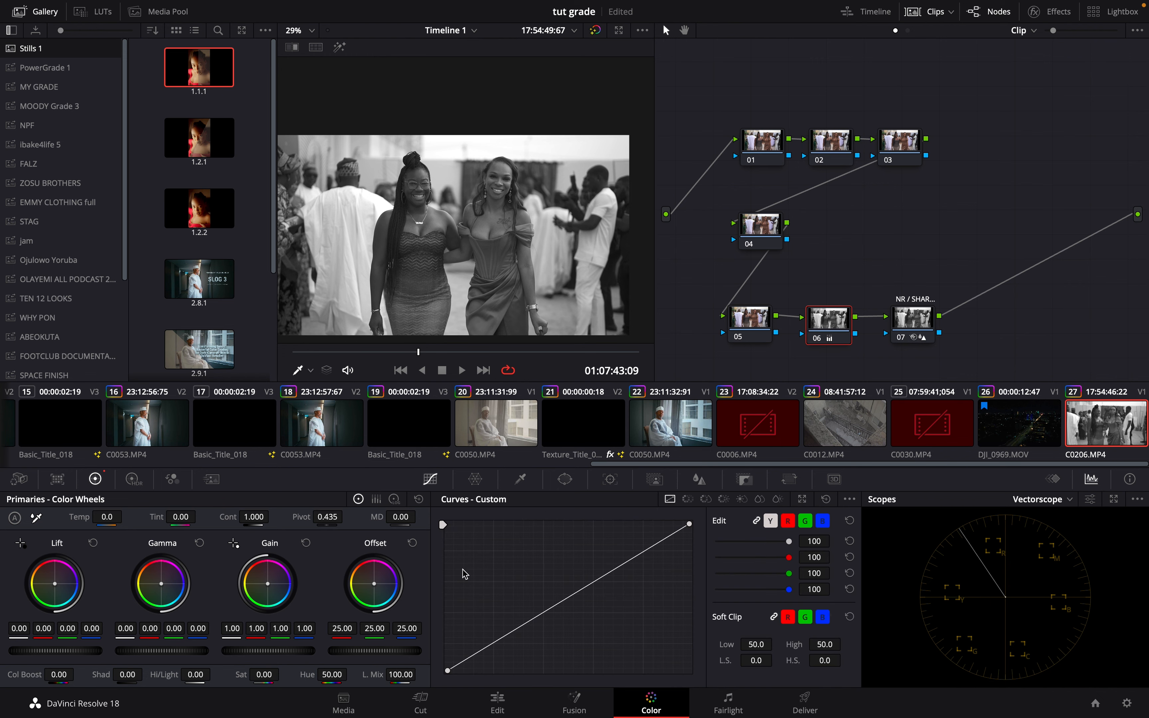
{"action": "left_click", "coordinate": [448, 670]}
{"action": "left_click_drag", "start_coordinate": [447, 670], "coordinate": [473, 697]}
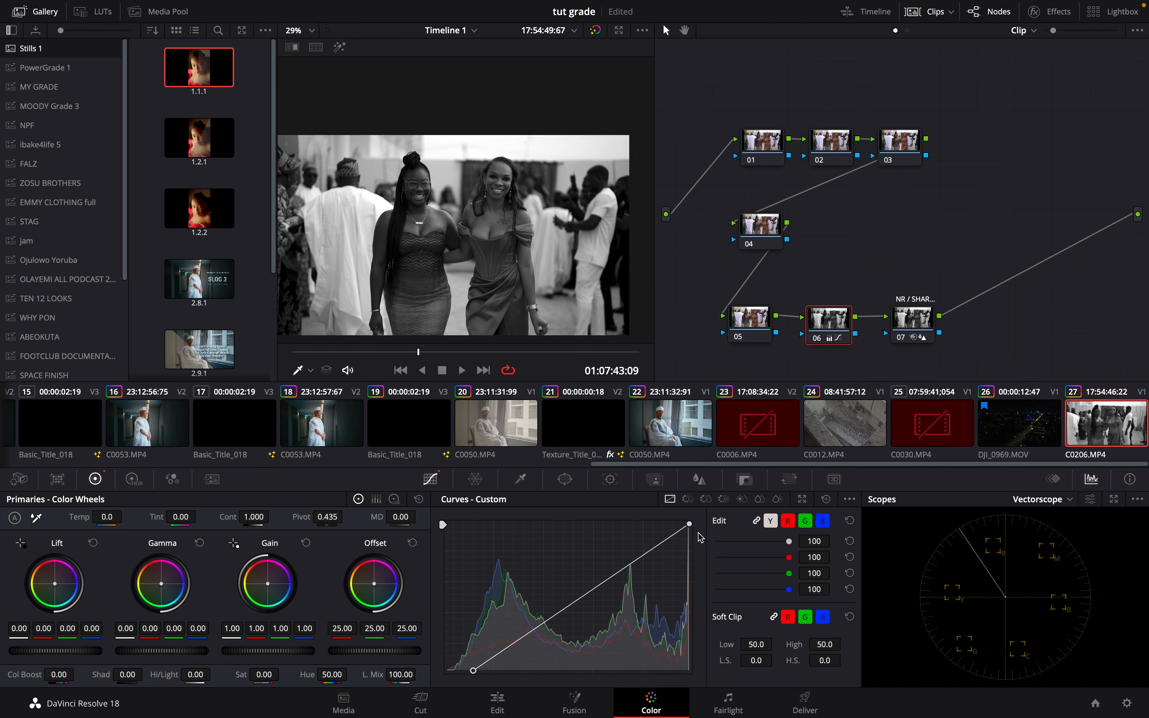
{"action": "left_click_drag", "start_coordinate": [690, 524], "coordinate": [669, 523]}
{"action": "left_click", "coordinate": [850, 499]}
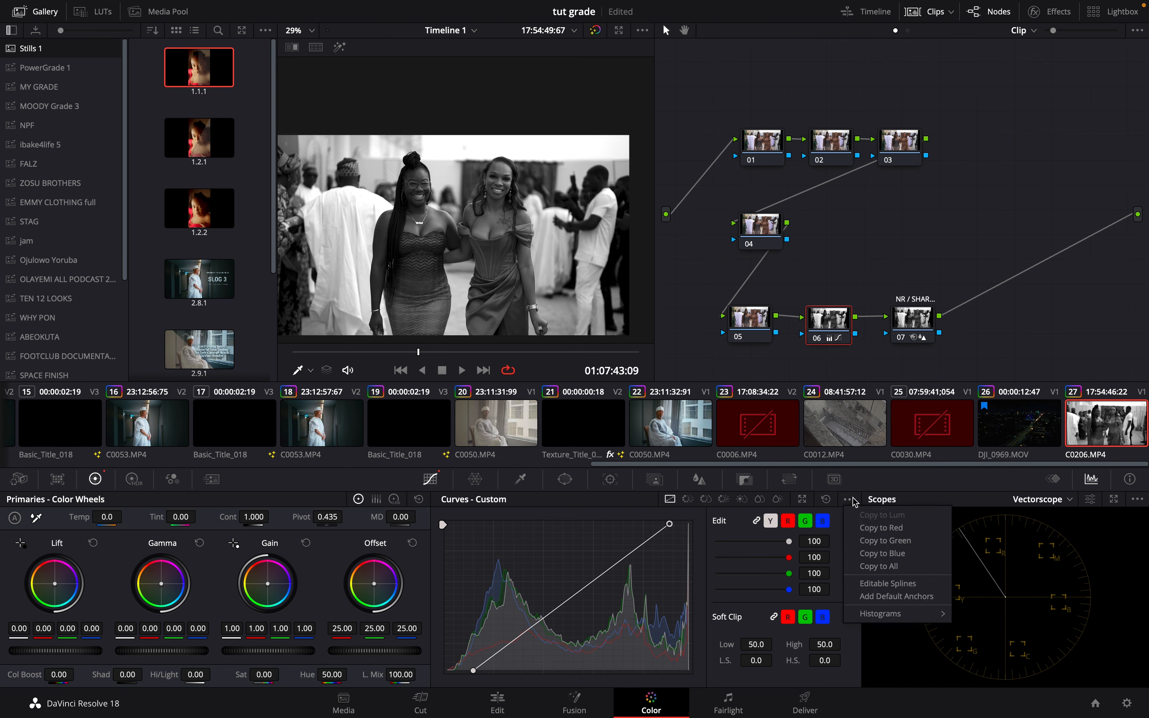
{"action": "left_click_drag", "start_coordinate": [474, 675], "coordinate": [480, 681]}
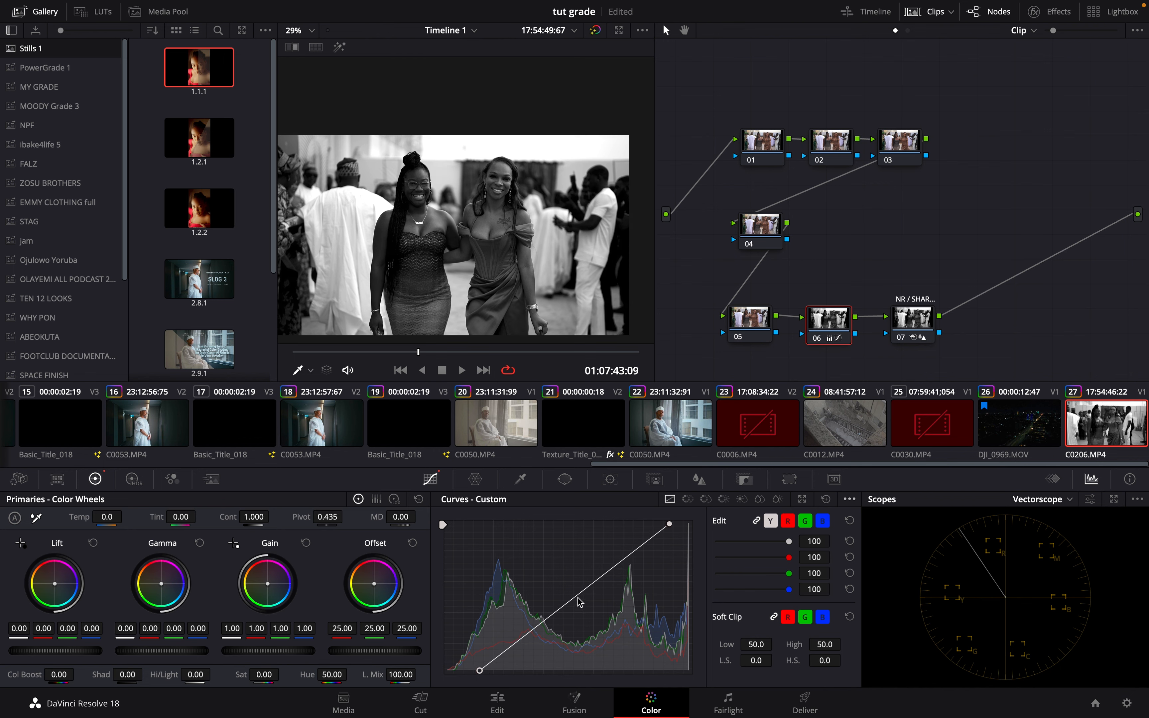
- Lift the midtones of node 06's custom curve with a raised point, and add a second control point just below it
{"action": "left_click_drag", "start_coordinate": [579, 583], "coordinate": [578, 581]}
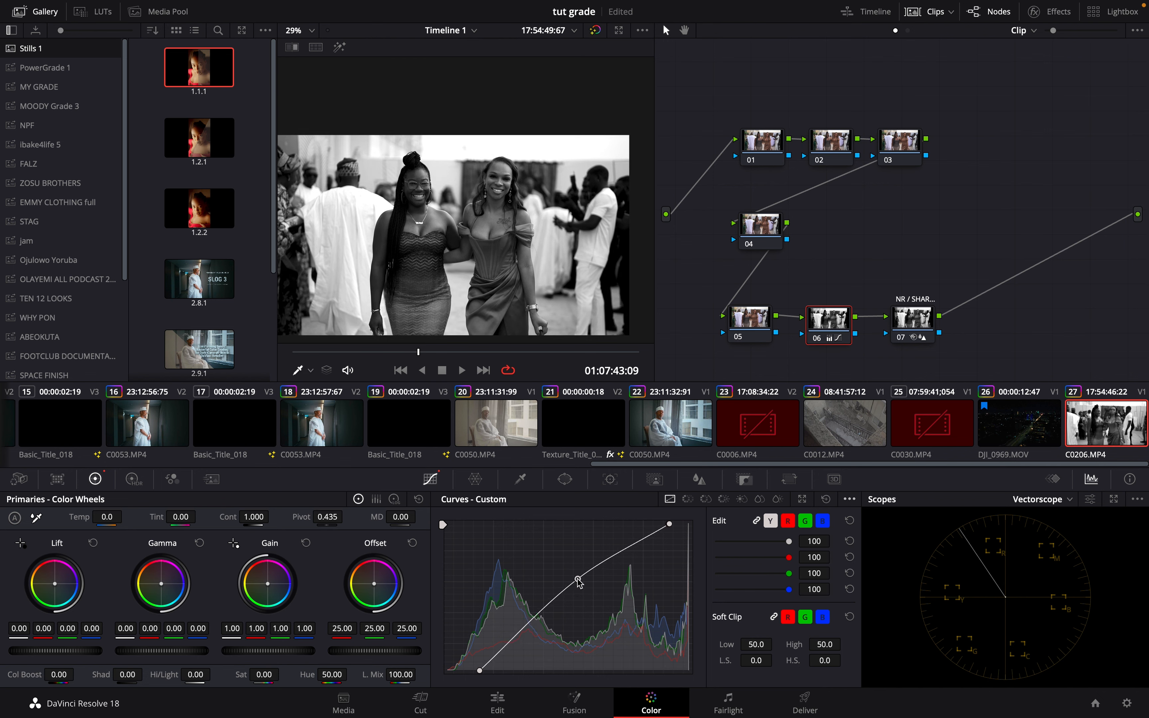
{"action": "left_click", "coordinate": [545, 609]}
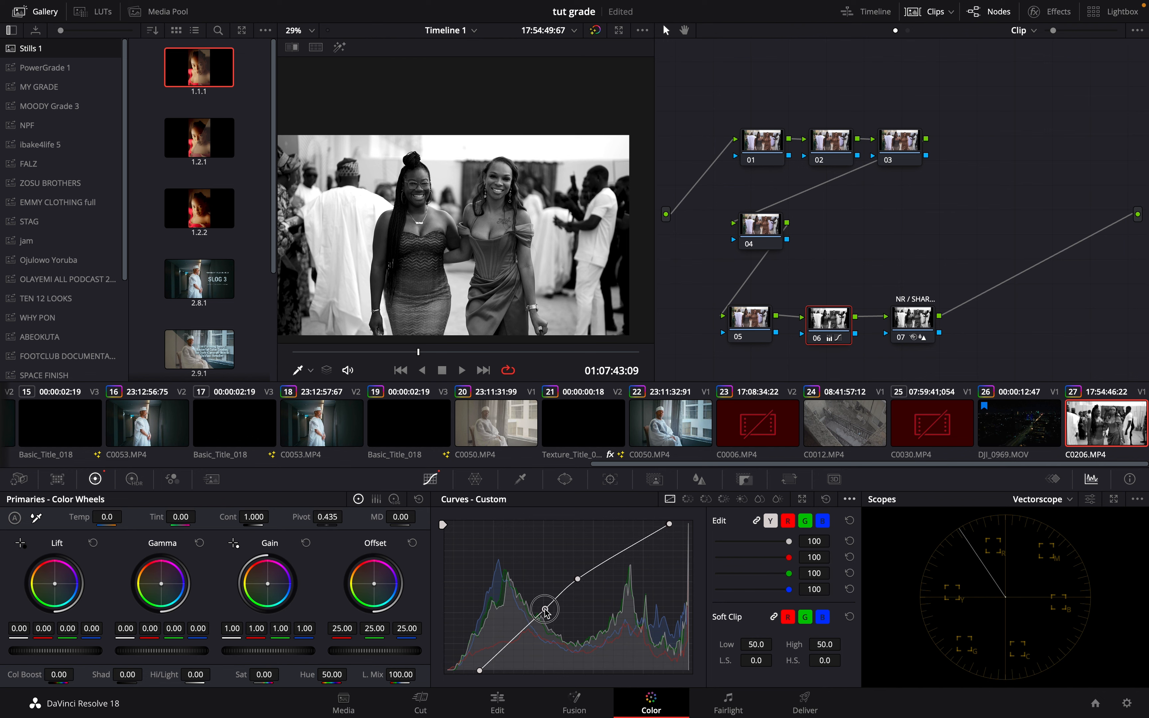
{"action": "left_click_drag", "start_coordinate": [544, 610], "coordinate": [544, 610]}
- In node 06's RGB Mixer, set red in the red output, green in the green output and blue in the blue output to 2.00
{"action": "left_click", "coordinate": [173, 479]}
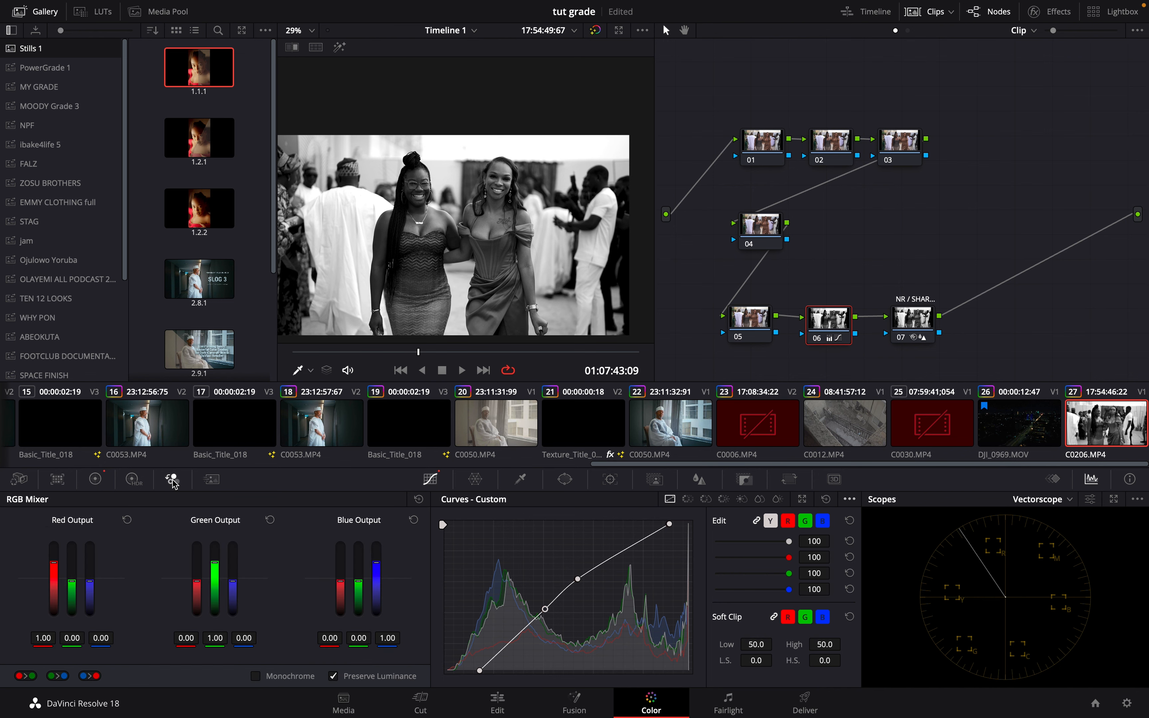
{"action": "left_click_drag", "start_coordinate": [55, 566], "coordinate": [54, 544]}
{"action": "left_click_drag", "start_coordinate": [216, 570], "coordinate": [215, 544]}
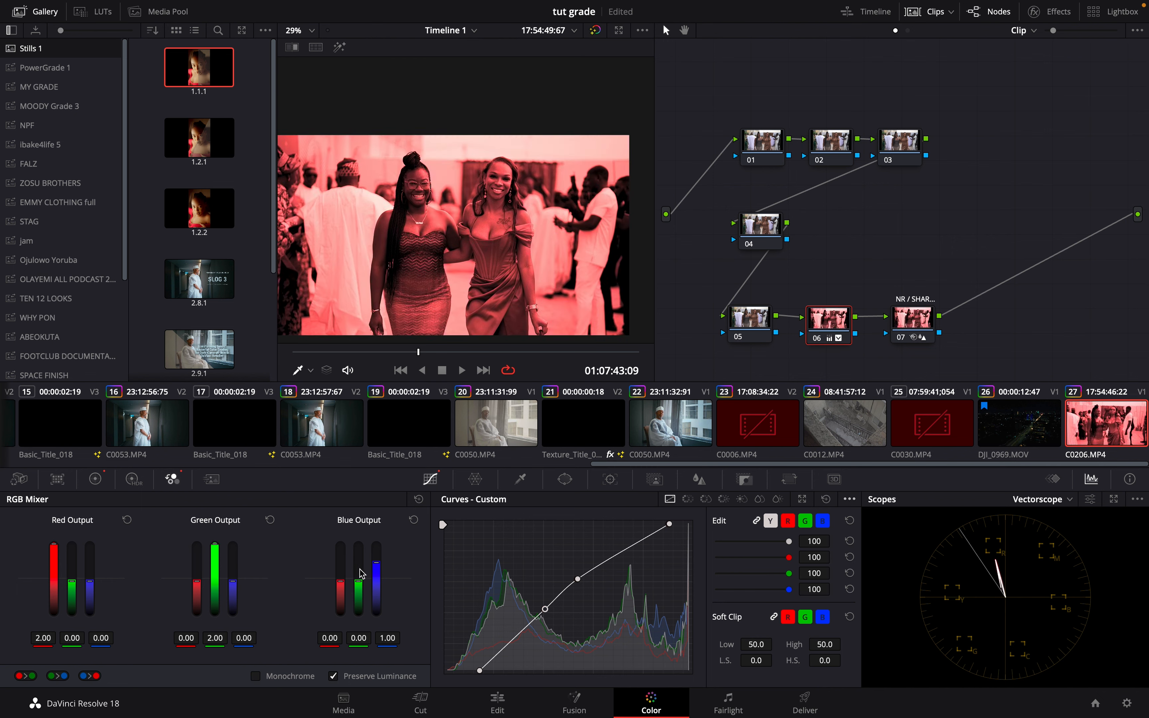
{"action": "left_click_drag", "start_coordinate": [373, 575], "coordinate": [377, 545]}
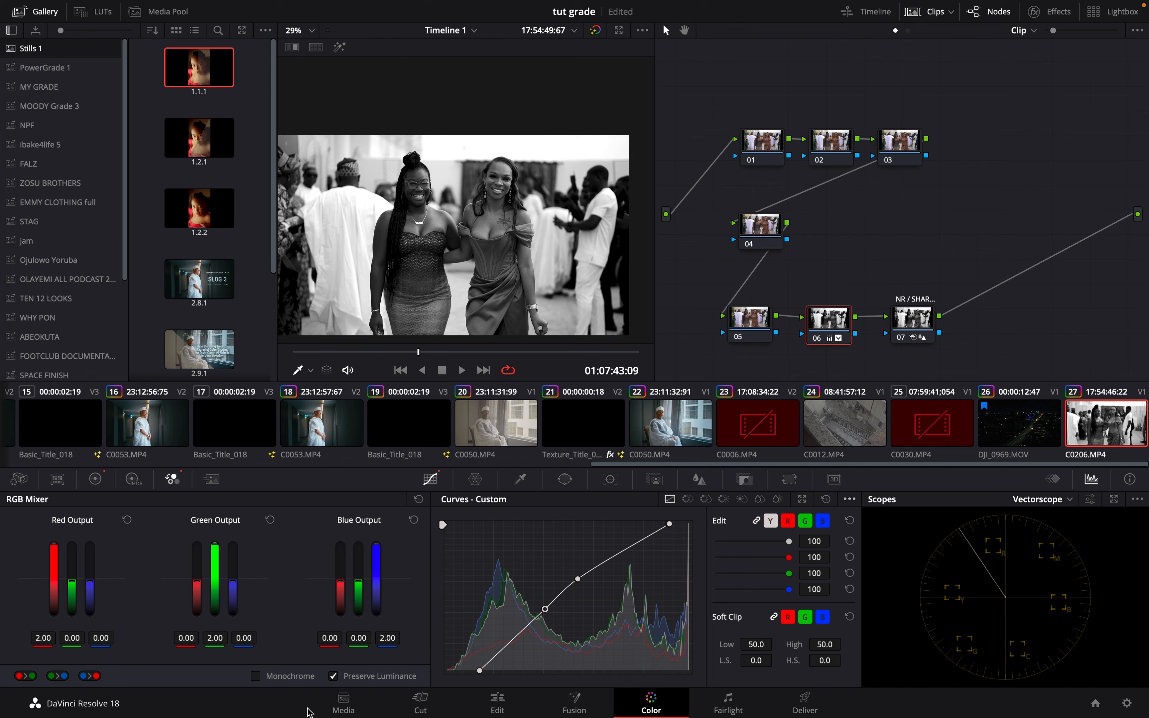
- Bring the color back on node 06 by setting the primary saturation to 34.80
{"action": "left_click", "coordinate": [103, 475]}
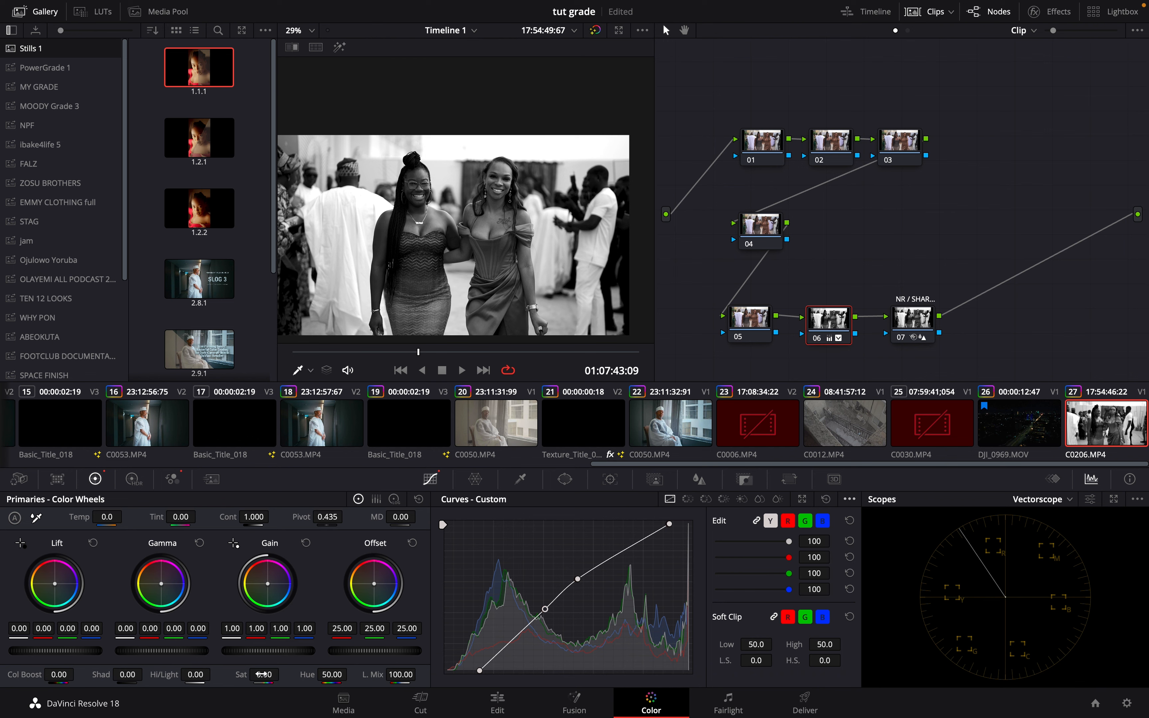
{"action": "left_click_drag", "start_coordinate": [263, 674], "coordinate": [383, 697]}
{"action": "mouse_move", "coordinate": [383, 697]}
{"action": "left_mouse_down"}
{"action": "mouse_move", "coordinate": [408, 696]}
{"action": "mouse_move", "coordinate": [363, 688]}
{"action": "mouse_move", "coordinate": [374, 687]}
{"action": "left_mouse_up"}
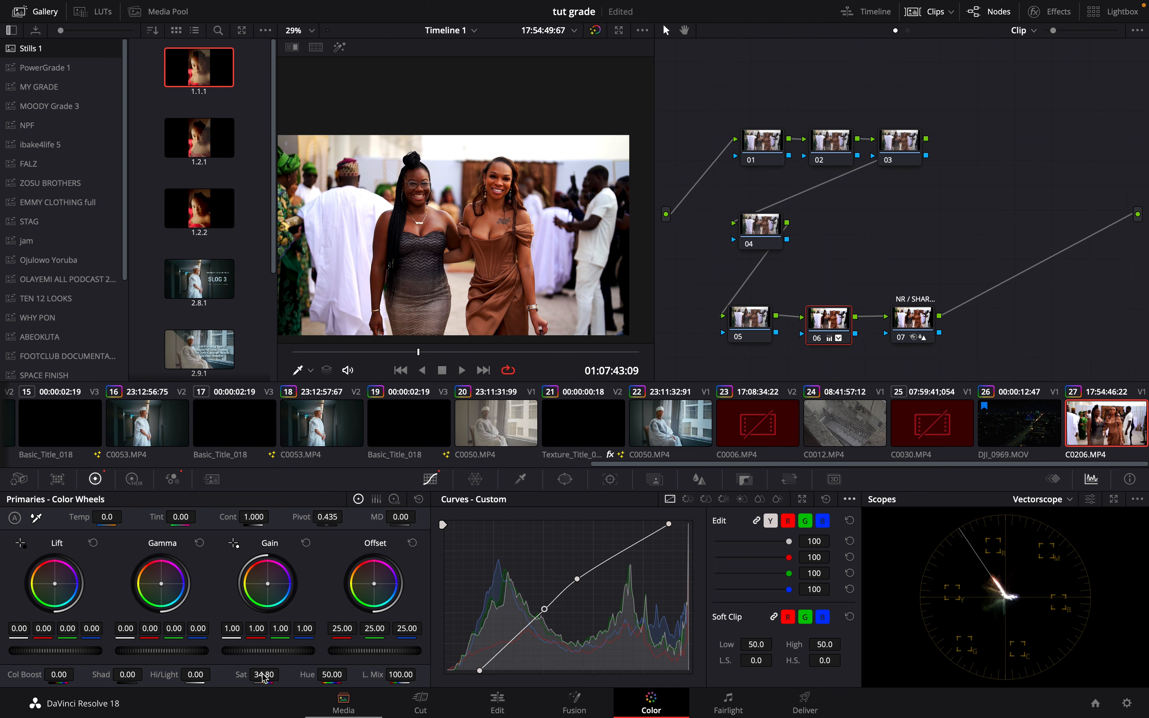
- Inspect the two women's faces and skin tones up close in the graded frame
{"action": "scroll", "coordinate": [323, 138], "scroll_direction": "up", "scroll_amount": 2}
{"action": "scroll", "coordinate": [324, 138], "scroll_direction": "up", "scroll_amount": 5}
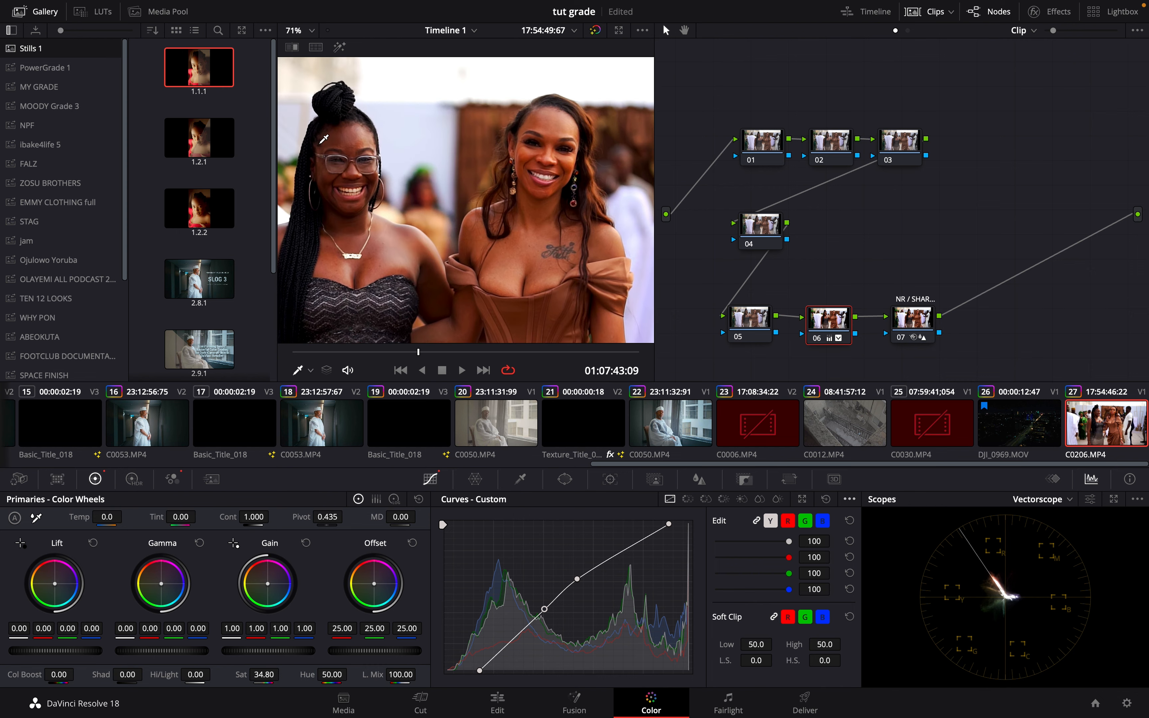
{"action": "scroll", "coordinate": [323, 138], "scroll_direction": "down", "scroll_amount": 3}
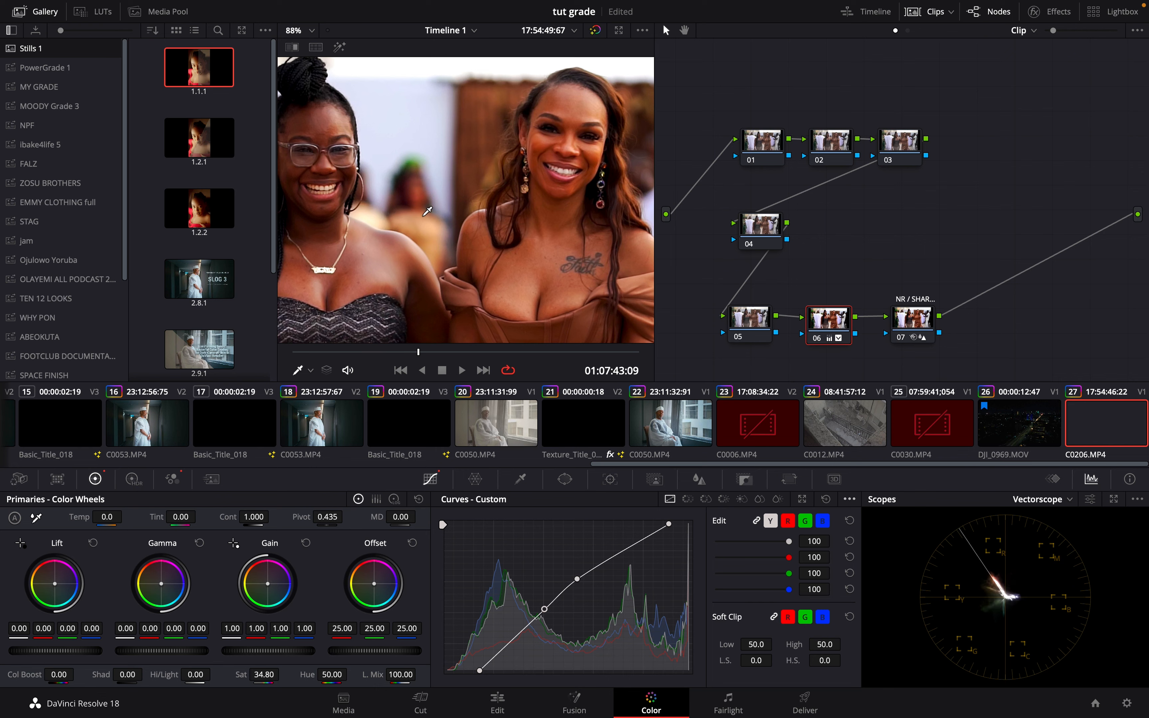
{"action": "scroll", "coordinate": [427, 213], "scroll_direction": "down", "scroll_amount": 2}
{"action": "scroll", "coordinate": [442, 234], "scroll_direction": "down", "scroll_amount": 3}
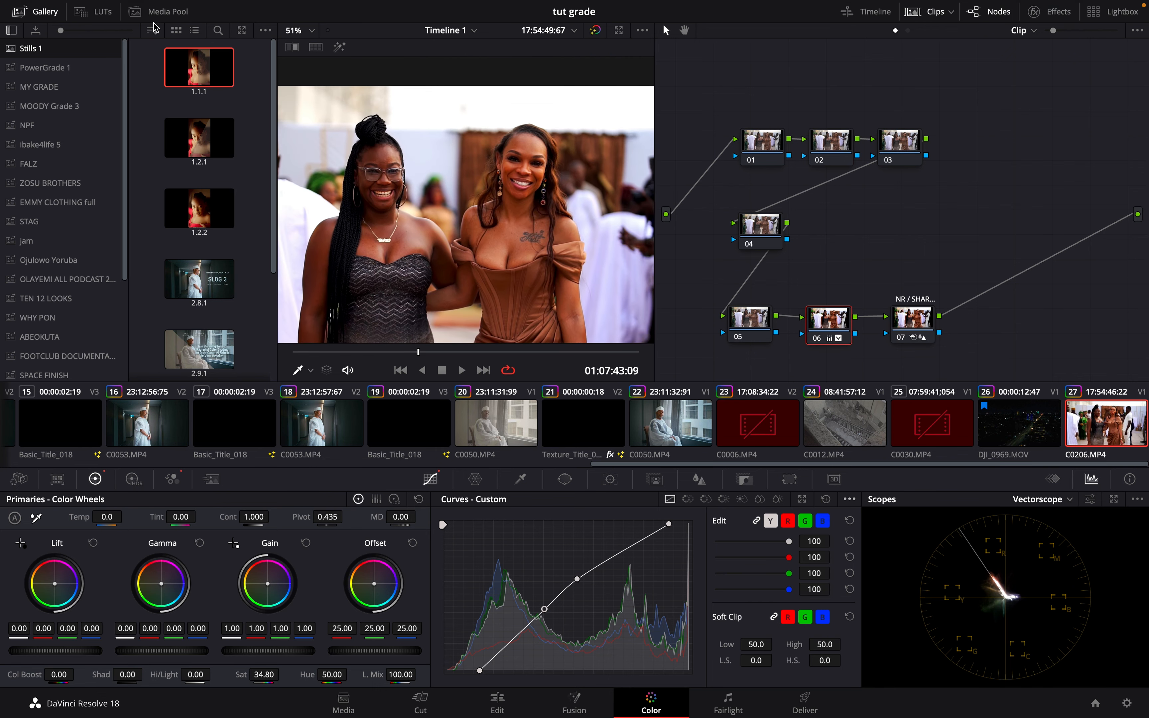
- Hide the stills gallery to enlarge the viewer, and examine the grade both in close-up and across the full frame
{"action": "left_click", "coordinate": [45, 12]}
{"action": "scroll", "coordinate": [376, 199], "scroll_direction": "up", "scroll_amount": 1}
{"action": "scroll", "coordinate": [376, 199], "scroll_direction": "down", "scroll_amount": 3}
{"action": "scroll", "coordinate": [376, 199], "scroll_direction": "up", "scroll_amount": 4}
{"action": "scroll", "coordinate": [376, 198], "scroll_direction": "down", "scroll_amount": 1}
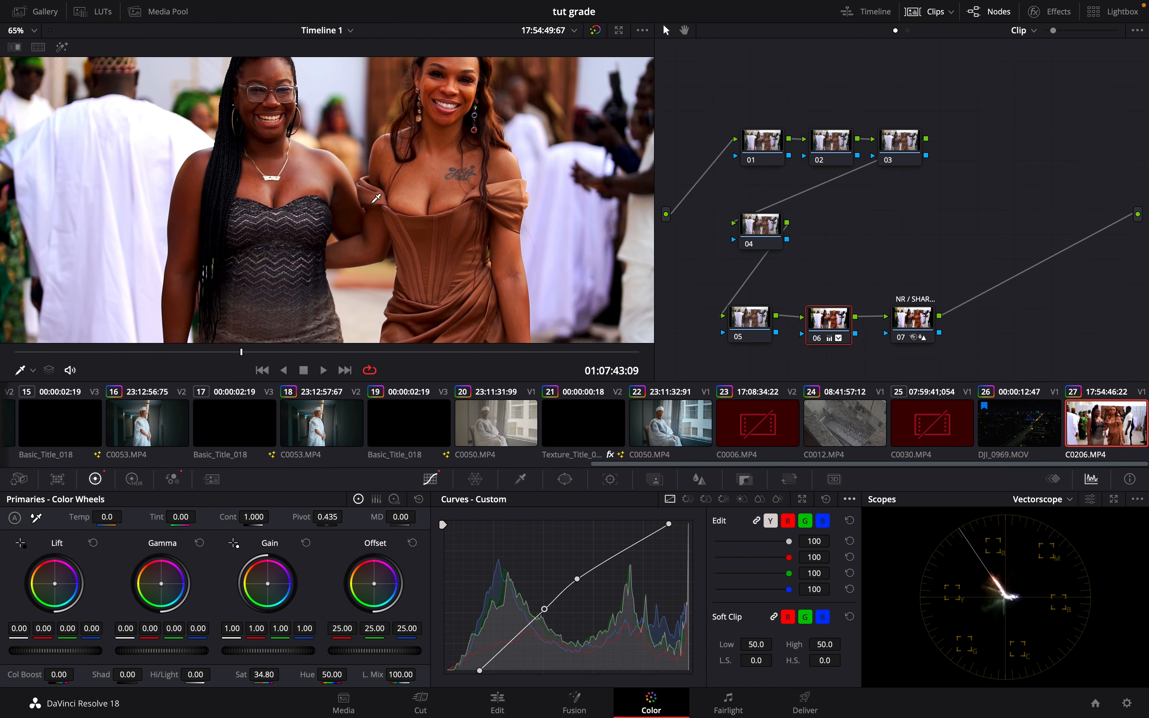
{"action": "scroll", "coordinate": [376, 199], "scroll_direction": "down", "scroll_amount": 3}
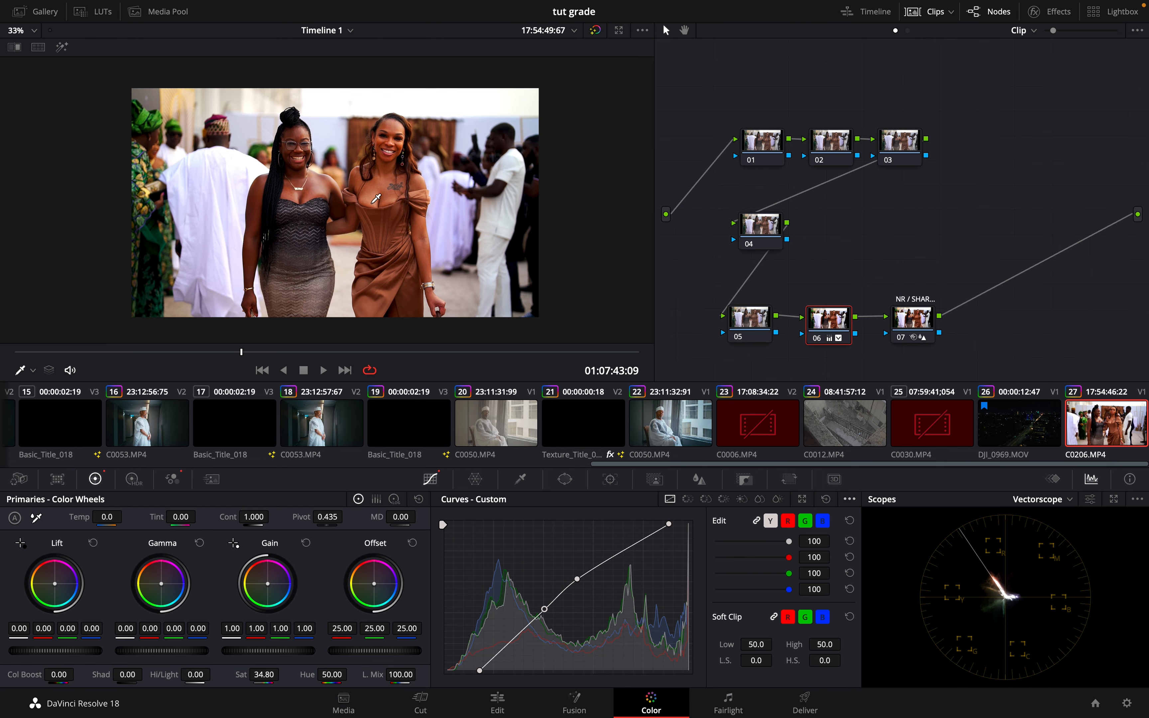
{"action": "scroll", "coordinate": [376, 198], "scroll_direction": "up", "scroll_amount": 2}
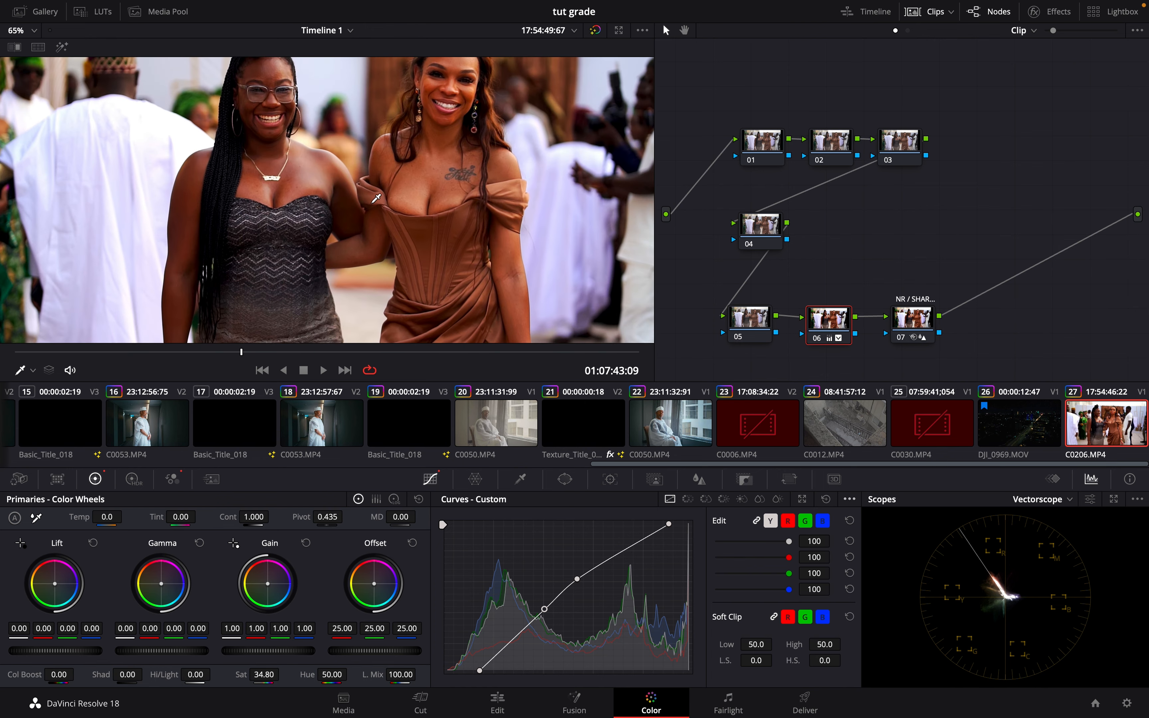
{"action": "scroll", "coordinate": [376, 198], "scroll_direction": "down", "scroll_amount": 1}
{"action": "scroll", "coordinate": [376, 198], "scroll_direction": "up", "scroll_amount": 1}
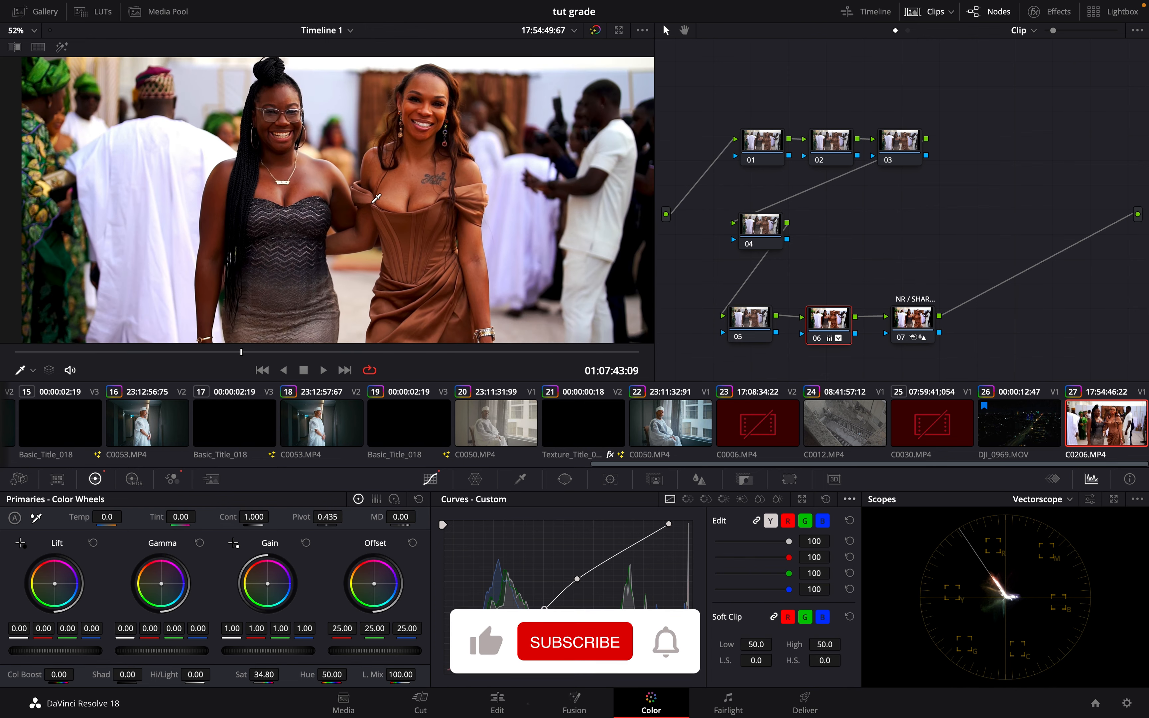
{"action": "scroll", "coordinate": [376, 198], "scroll_direction": "down", "scroll_amount": 2}
{"action": "scroll", "coordinate": [376, 198], "scroll_direction": "up", "scroll_amount": 5}
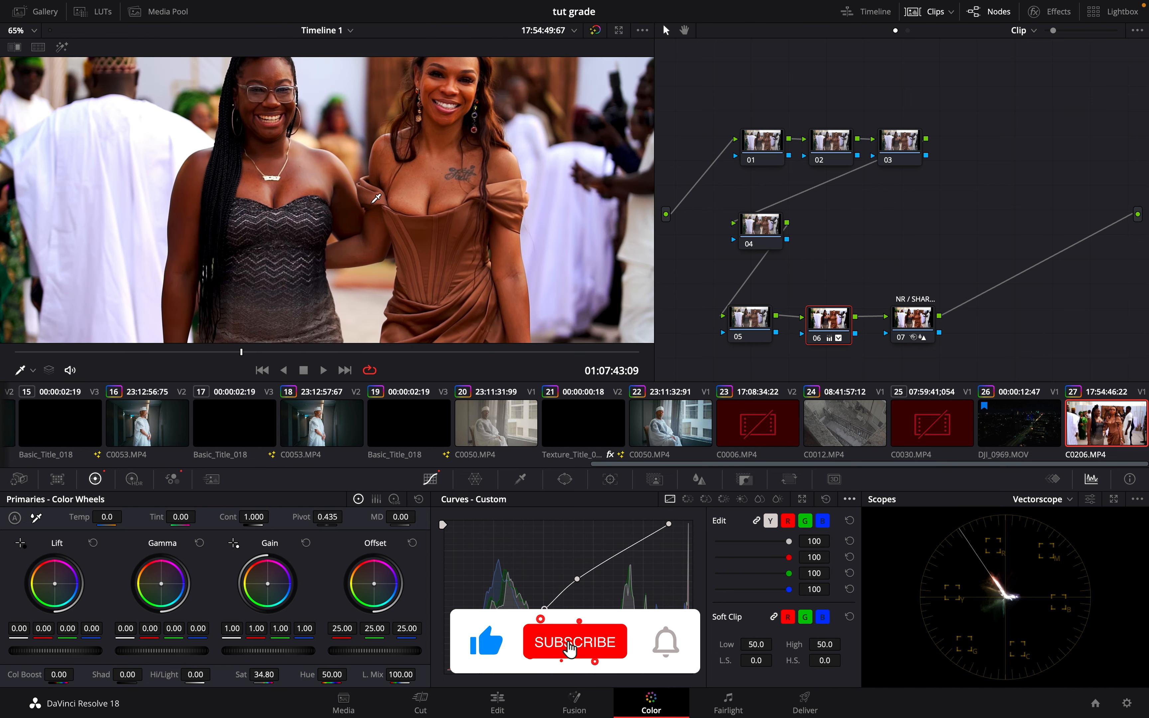
{"action": "scroll", "coordinate": [376, 198], "scroll_direction": "down", "scroll_amount": 5}
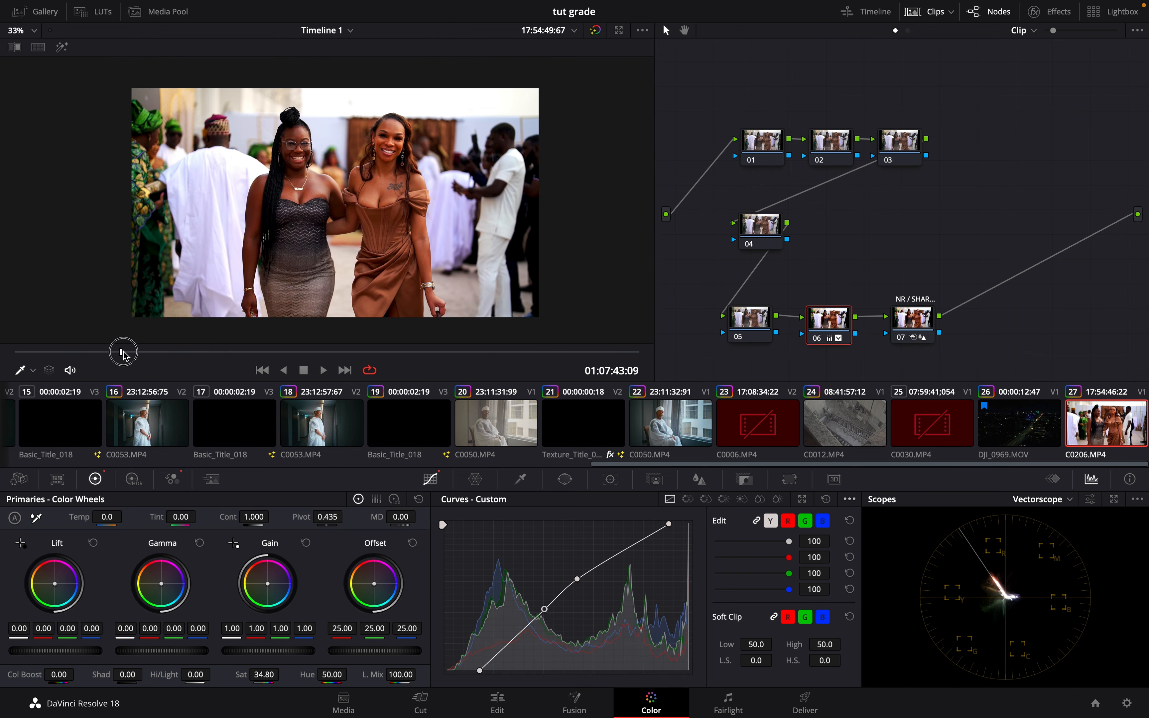
- Play the clip from a point past its middle and compare the graded image with the ungraded original
{"action": "left_click_drag", "start_coordinate": [246, 351], "coordinate": [398, 352]}
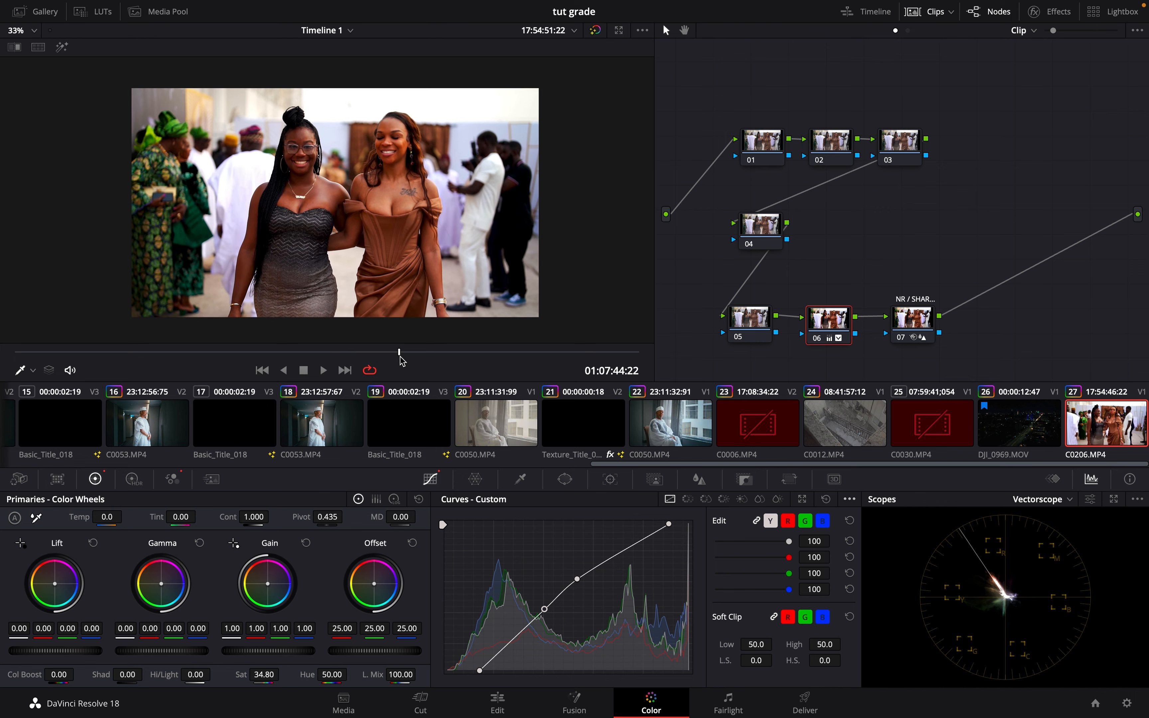
{"action": "key", "text": "space"}
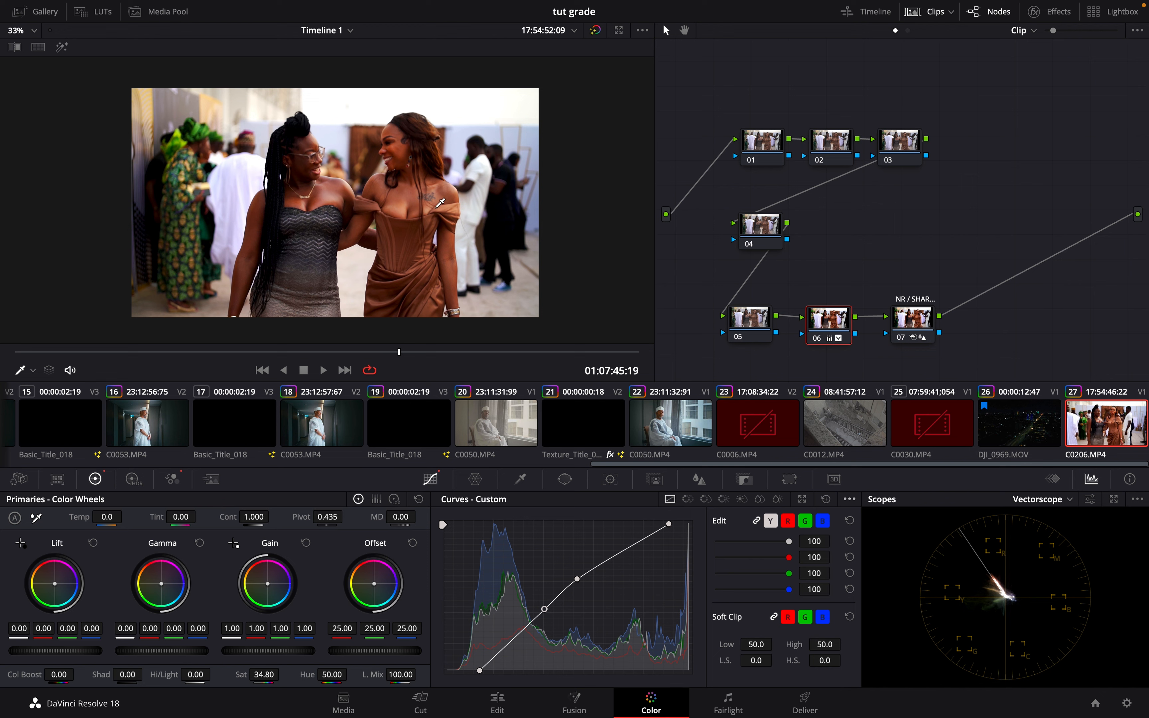
{"action": "left_click", "coordinate": [595, 31]}
{"action": "left_click", "coordinate": [596, 31]}
- On node 01, raise the primary gamma and lift to 0.01 on all channels
{"action": "left_click", "coordinate": [763, 148]}
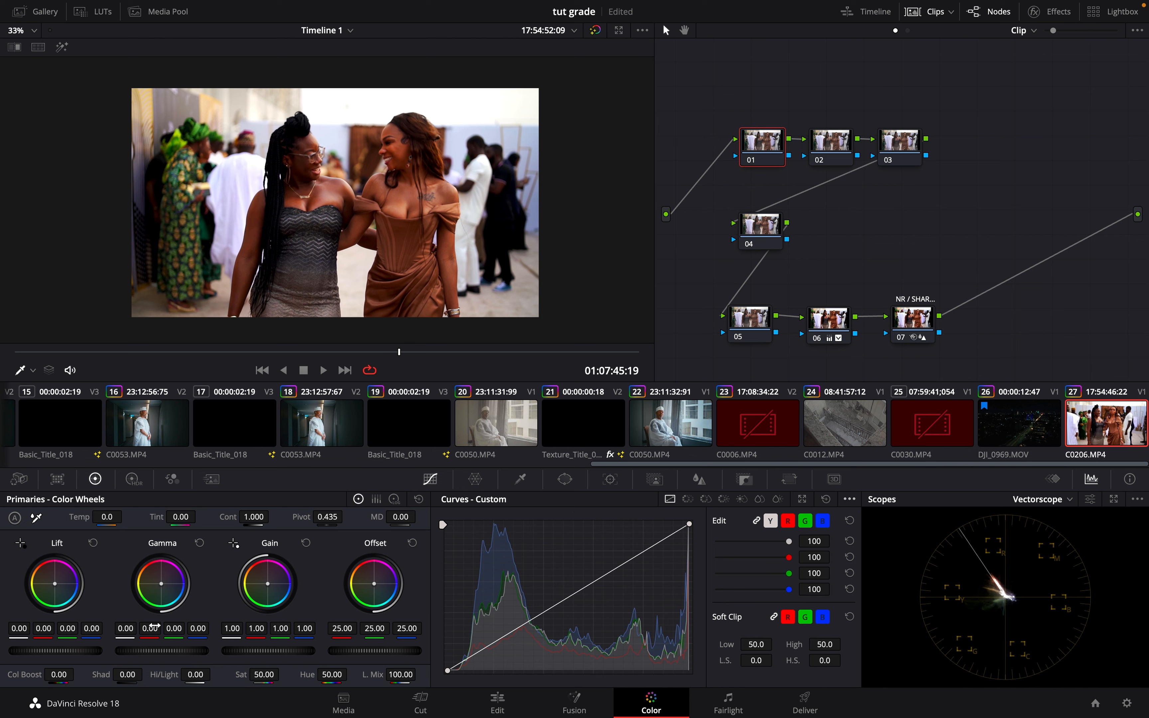
{"action": "mouse_move", "coordinate": [157, 651]}
{"action": "left_mouse_down"}
{"action": "mouse_move", "coordinate": [190, 658]}
{"action": "mouse_move", "coordinate": [178, 656]}
{"action": "left_mouse_up"}
{"action": "mouse_move", "coordinate": [57, 654]}
{"action": "left_mouse_down"}
{"action": "mouse_move", "coordinate": [22, 659]}
{"action": "mouse_move", "coordinate": [65, 665]}
{"action": "left_mouse_up"}
- Go to the frame at 01:07:45:01, set node 01's offset to 24.85 on all channels, and check the node's effect
{"action": "left_click", "coordinate": [324, 352]}
{"action": "left_click_drag", "start_coordinate": [324, 353], "coordinate": [372, 352]}
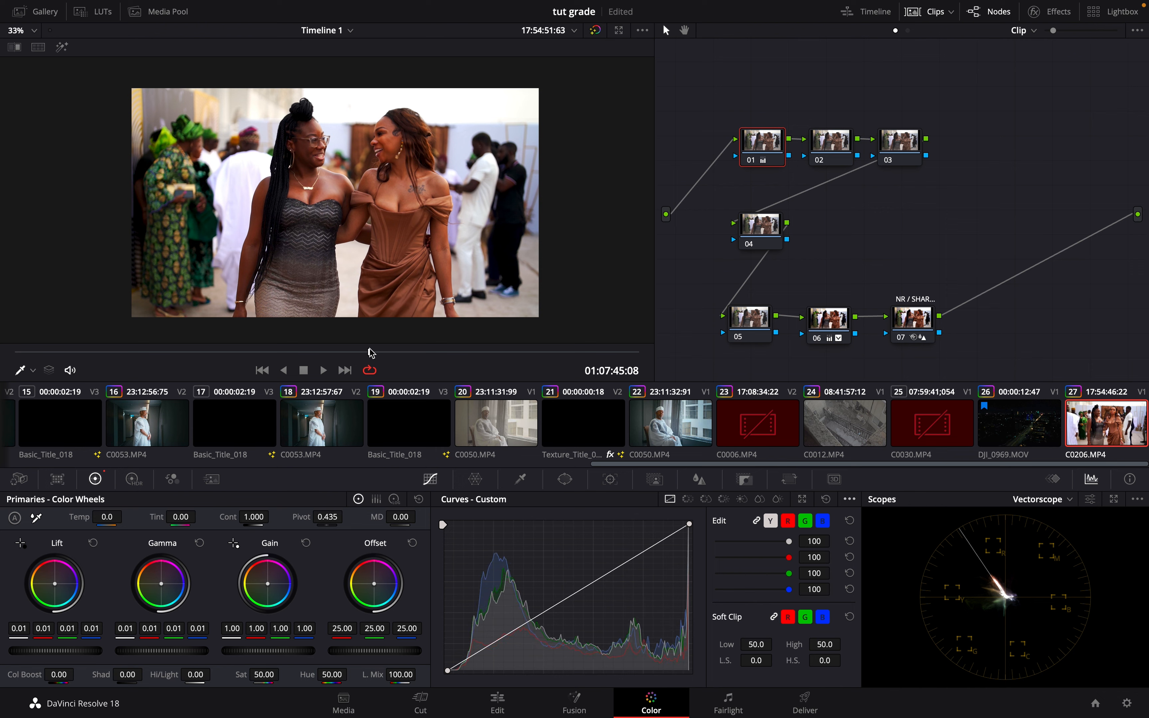
{"action": "left_click", "coordinate": [352, 357]}
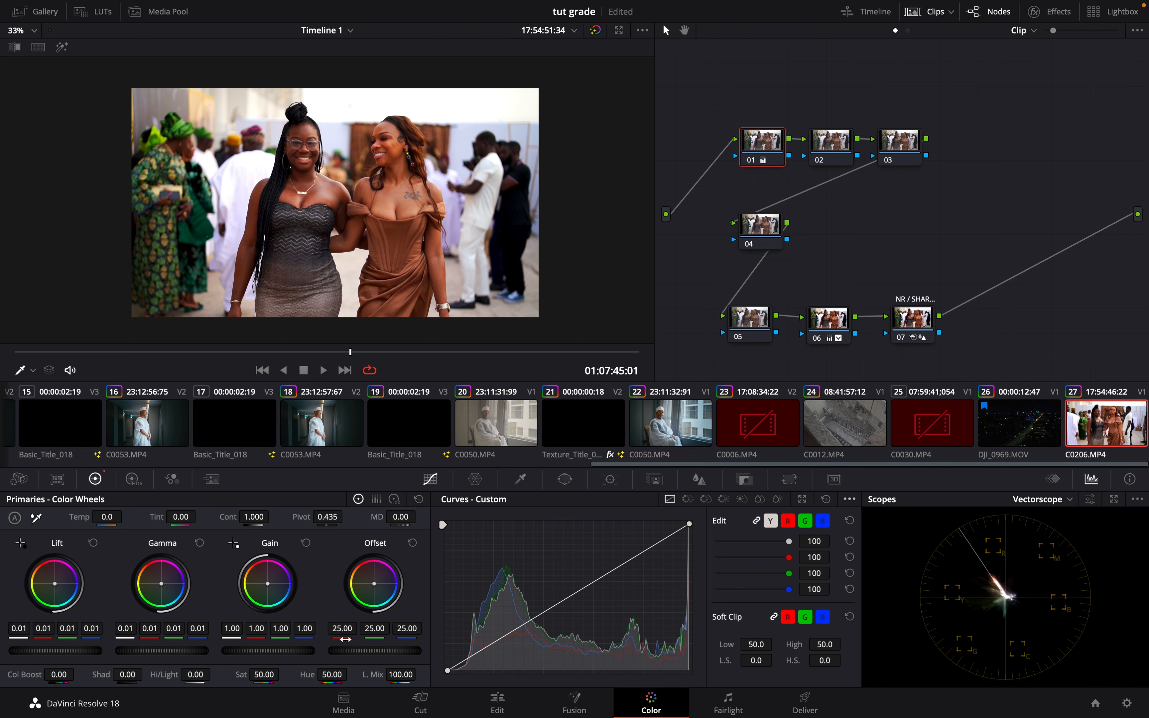
{"action": "left_click_drag", "start_coordinate": [367, 658], "coordinate": [338, 656]}
{"action": "left_click", "coordinate": [752, 166]}
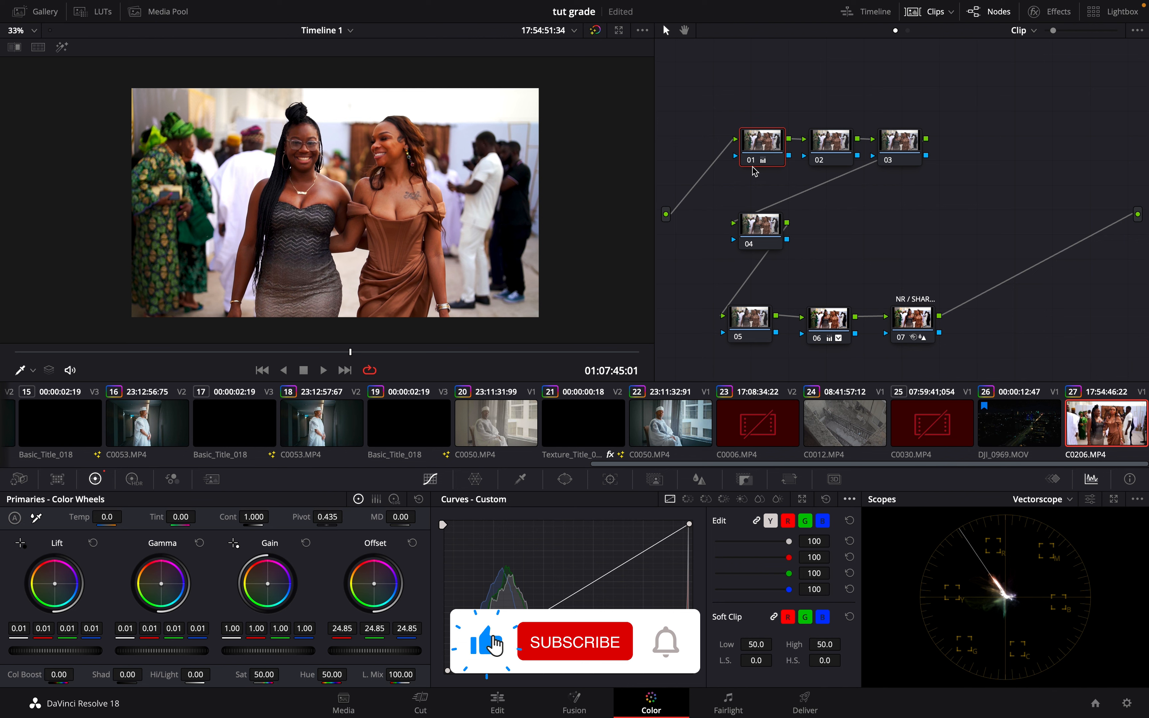
{"action": "left_click", "coordinate": [753, 161]}
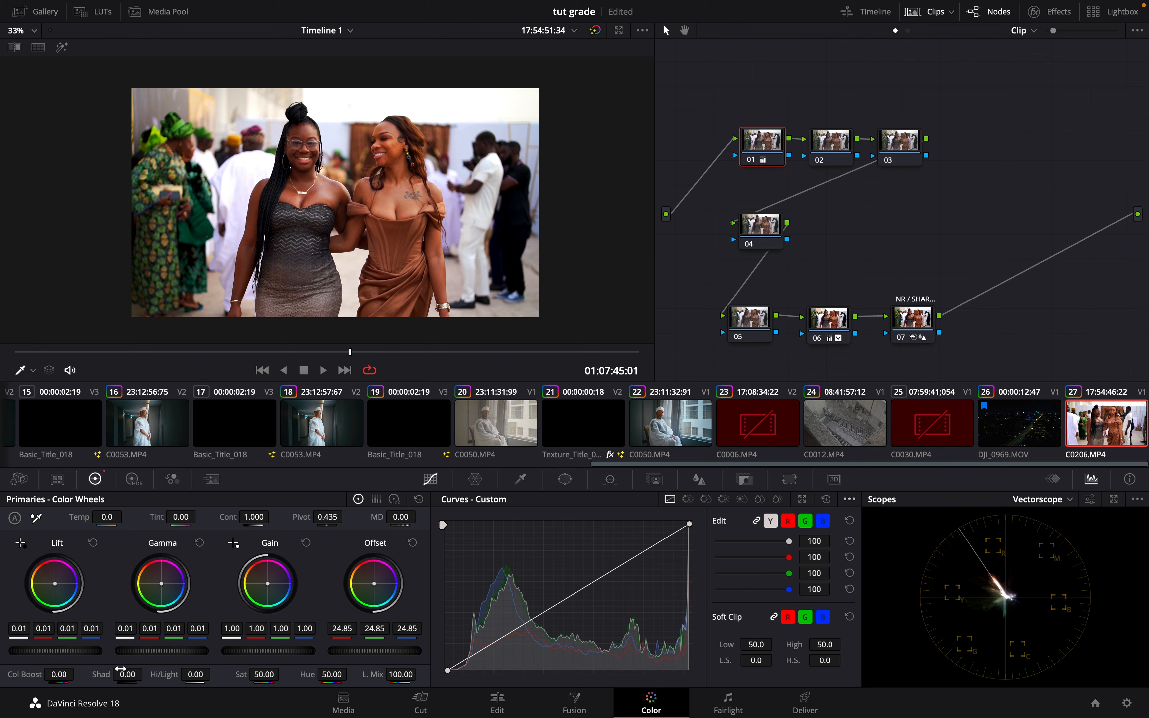
- On node 01, nudge the custom curve's black point slightly inward and set the saturation to 47.00
{"action": "mouse_move", "coordinate": [447, 670]}
{"action": "left_mouse_down"}
{"action": "mouse_move", "coordinate": [459, 672]}
{"action": "mouse_move", "coordinate": [449, 671]}
{"action": "left_mouse_up"}
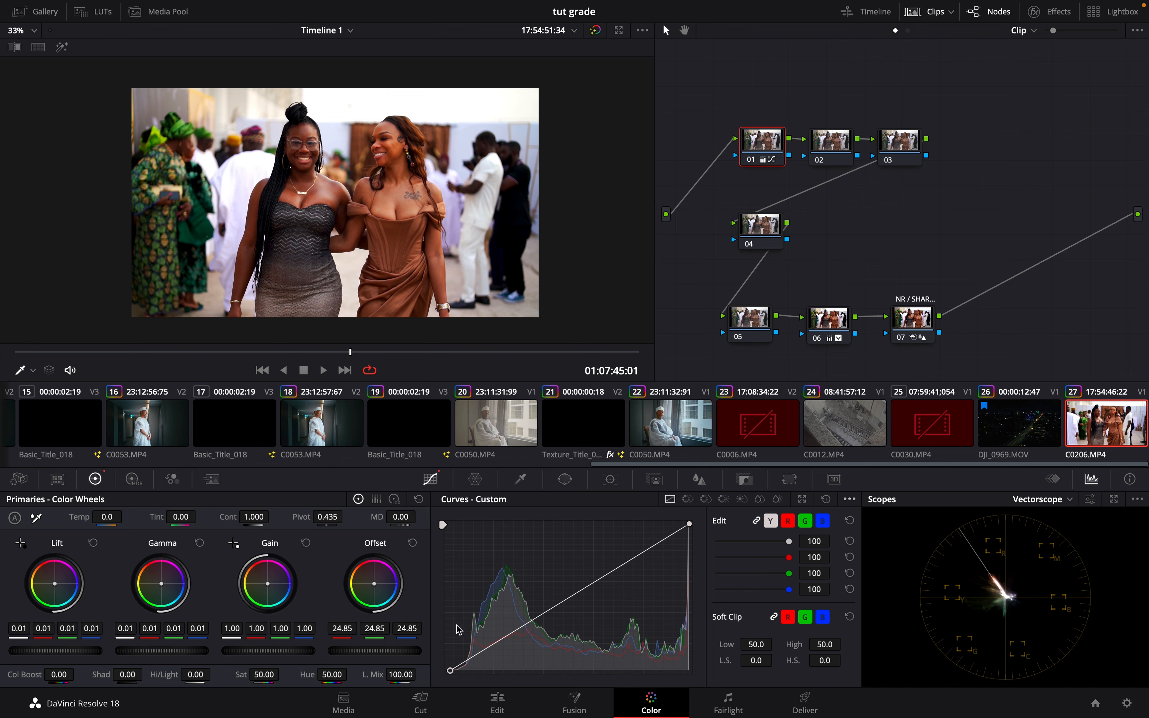
{"action": "left_click_drag", "start_coordinate": [271, 675], "coordinate": [259, 675]}
{"action": "left_click", "coordinate": [750, 160]}
- Spread nodes 02 and 03 farther apart along the upper row of the node graph
{"action": "left_click", "coordinate": [821, 156]}
{"action": "left_click", "coordinate": [832, 151]}
{"action": "left_click", "coordinate": [821, 161]}
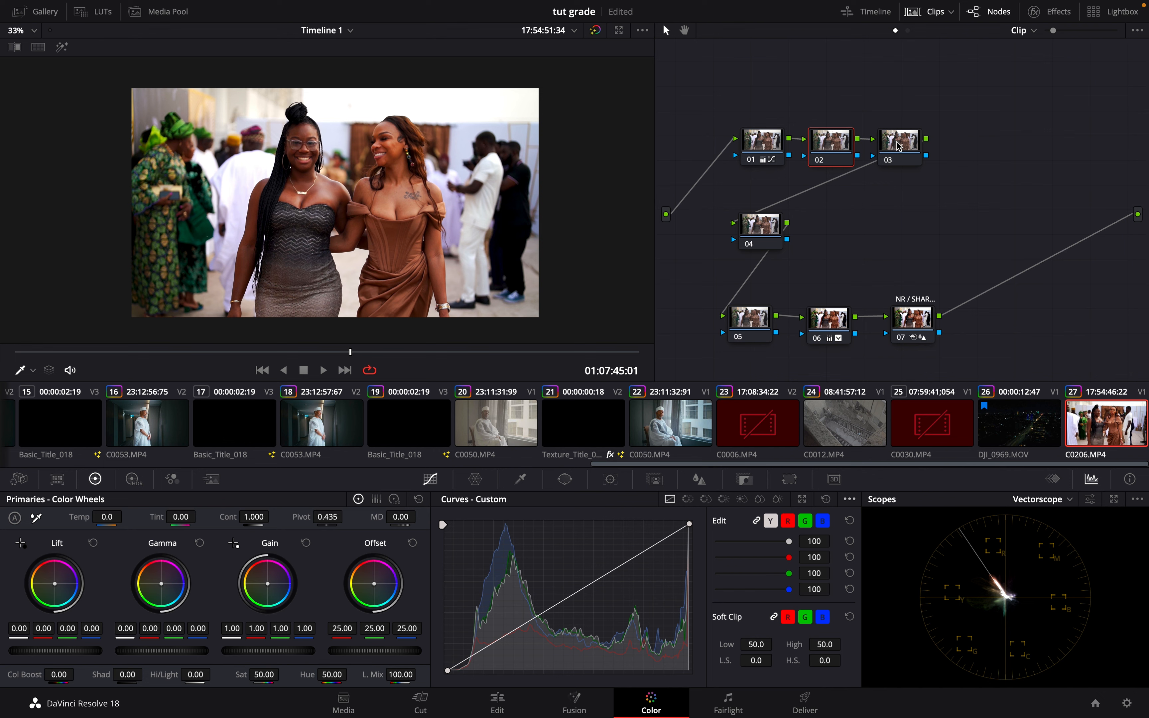
{"action": "left_click_drag", "start_coordinate": [898, 147], "coordinate": [1030, 153]}
{"action": "left_click_drag", "start_coordinate": [833, 145], "coordinate": [875, 146]}
- Give node 01 a label beginning with "BASIC COR"
{"action": "left_click", "coordinate": [768, 152]}
{"action": "right_click", "coordinate": [767, 153]}
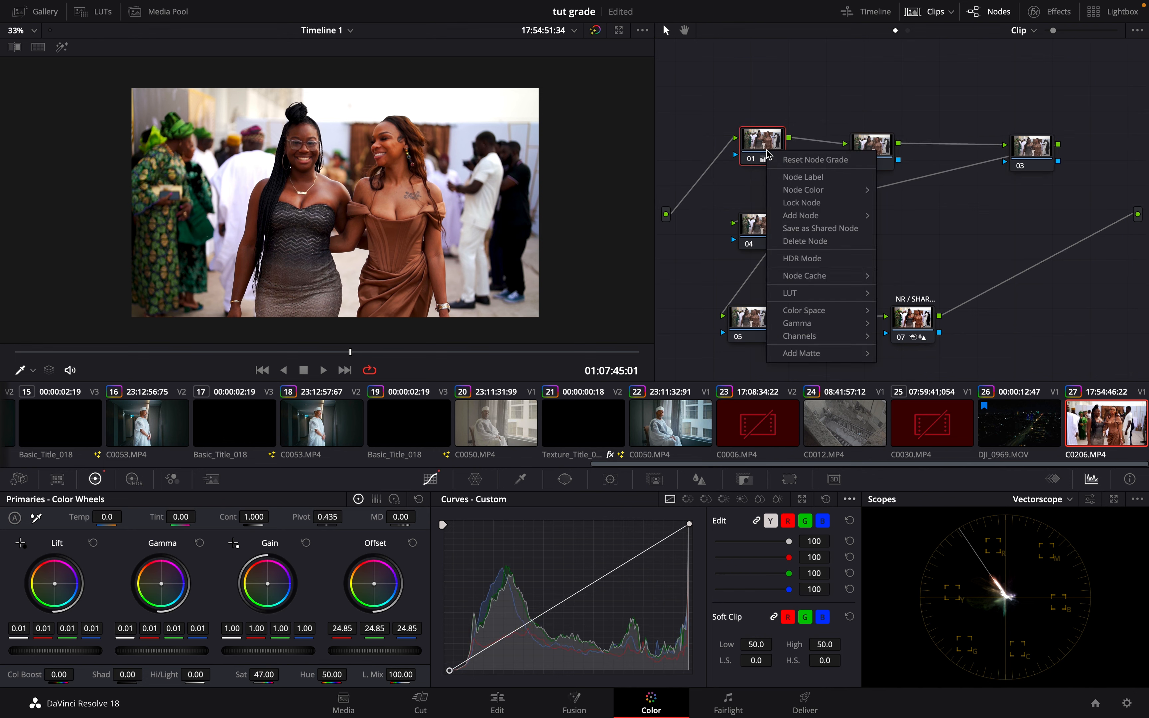
{"action": "left_click", "coordinate": [835, 179]}
{"action": "type", "text": "BAS"}
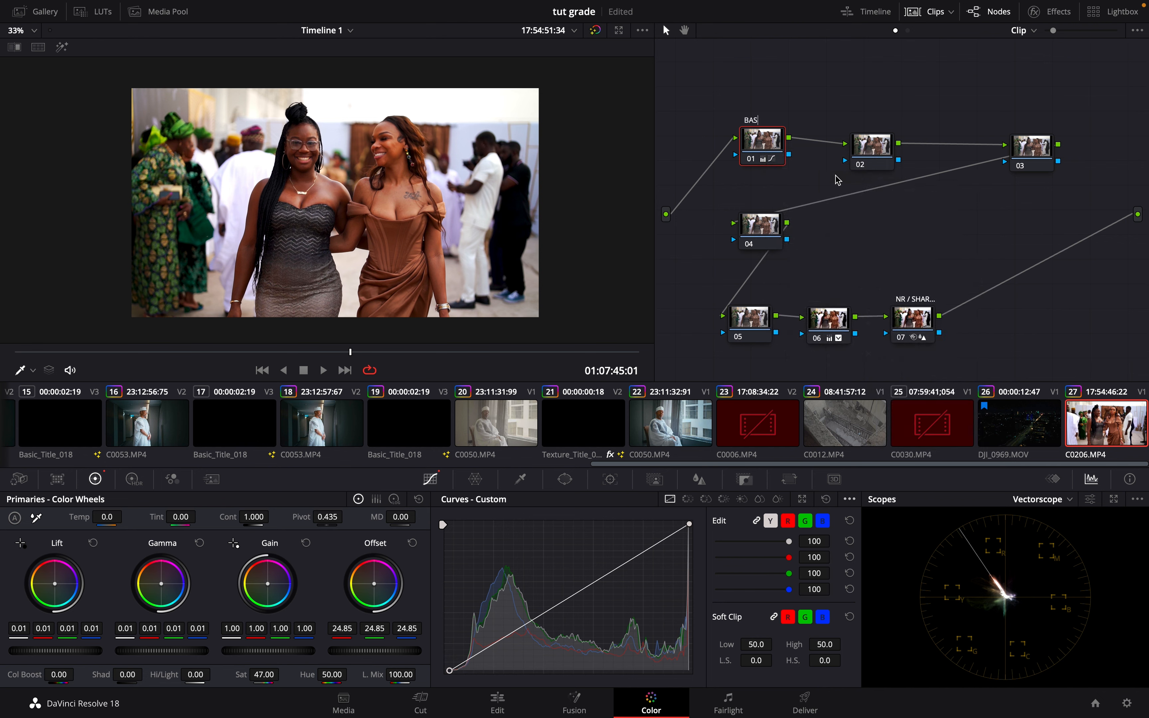
{"action": "type", "text": "CI"}
{"action": "key", "text": "BackSpace"}
{"action": "key", "text": "BackSpace"}
{"action": "key", "text": "Return"}
- Label node 02 "SKIN WORK" and align it with node 01 in the upper row
{"action": "left_click", "coordinate": [878, 169]}
{"action": "right_click", "coordinate": [878, 169]}
{"action": "left_click", "coordinate": [896, 175]}
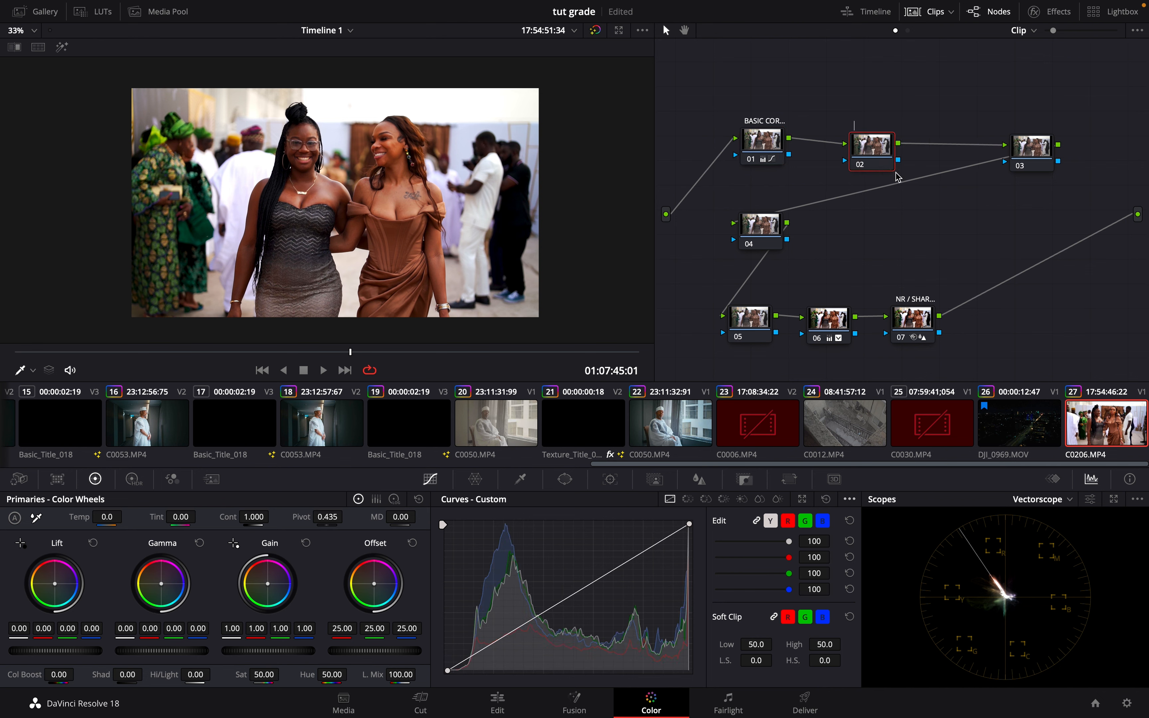
{"action": "type", "text": "SKIN WORK"}
{"action": "left_click", "coordinate": [871, 150]}
{"action": "left_click_drag", "start_coordinate": [871, 151], "coordinate": [864, 145]}
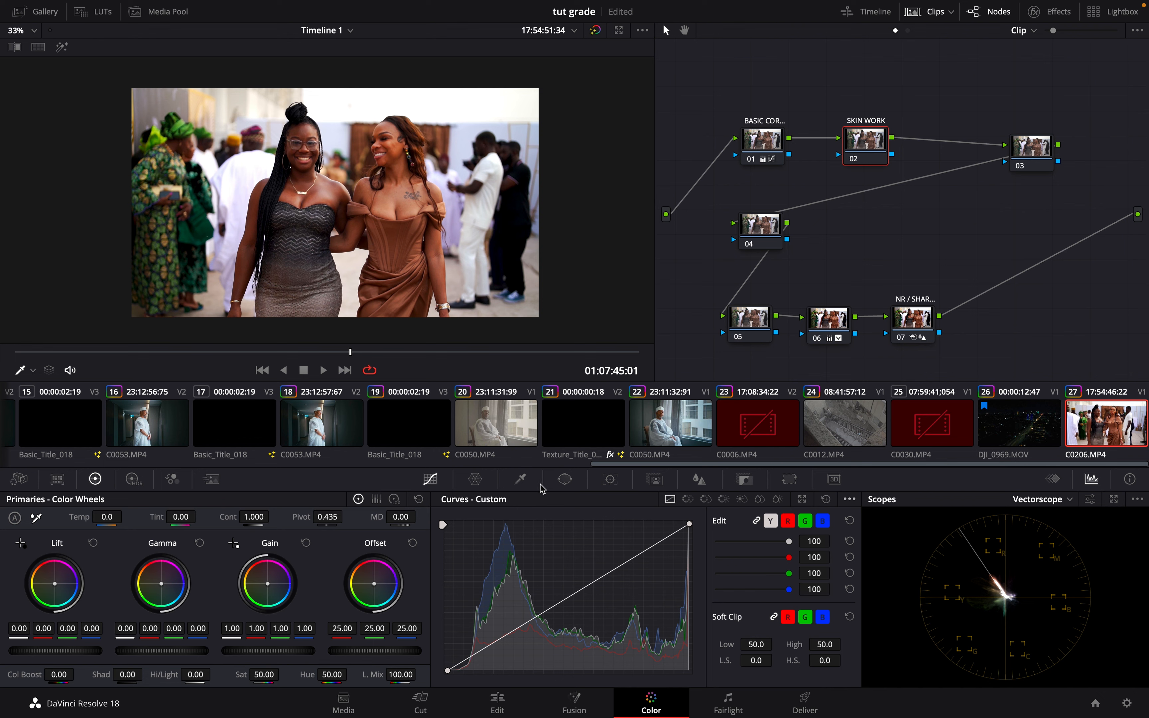
- On node 02, sample the forehead skin of the woman in the brown dress with the HSL qualifier
{"action": "left_click", "coordinate": [520, 478]}
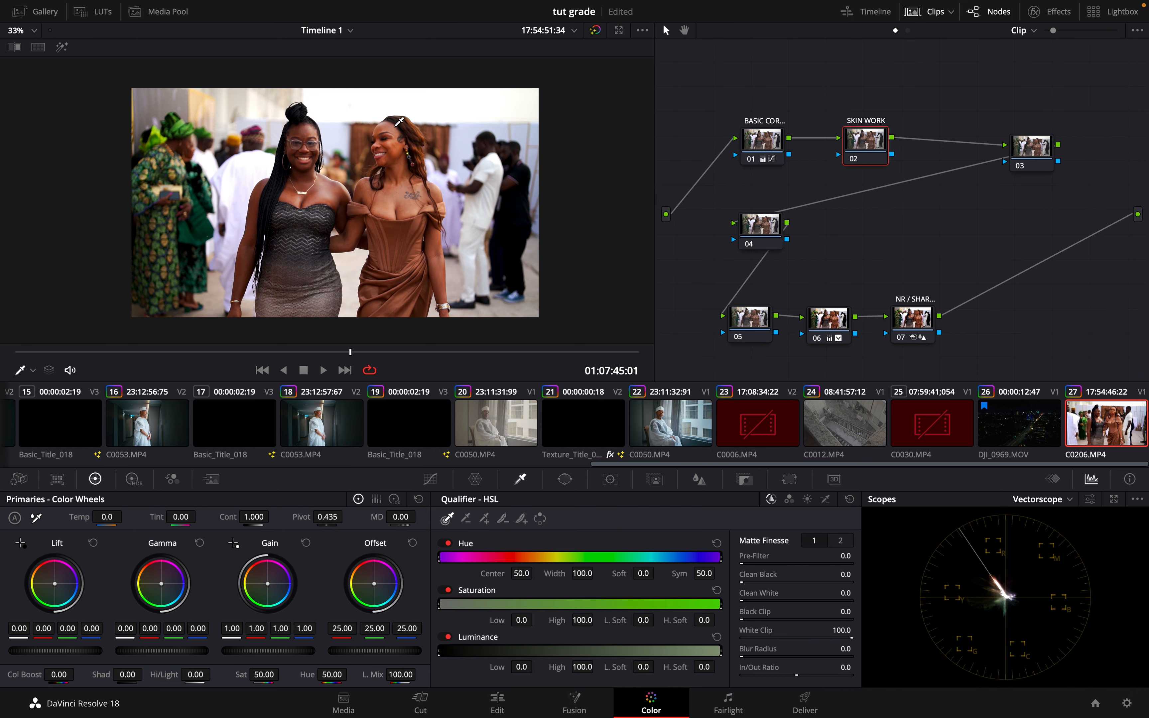
{"action": "scroll", "coordinate": [339, 141], "scroll_direction": "up", "scroll_amount": 5}
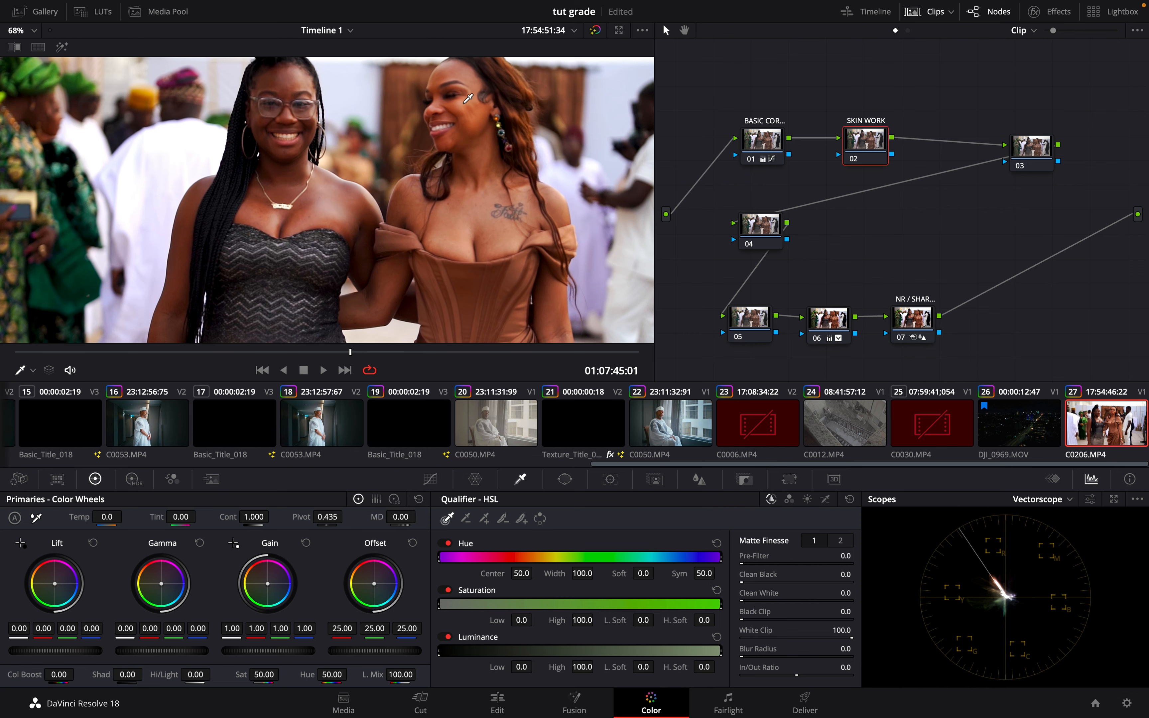
{"action": "left_click", "coordinate": [463, 72]}
{"action": "scroll", "coordinate": [463, 71], "scroll_direction": "down", "scroll_amount": 3}
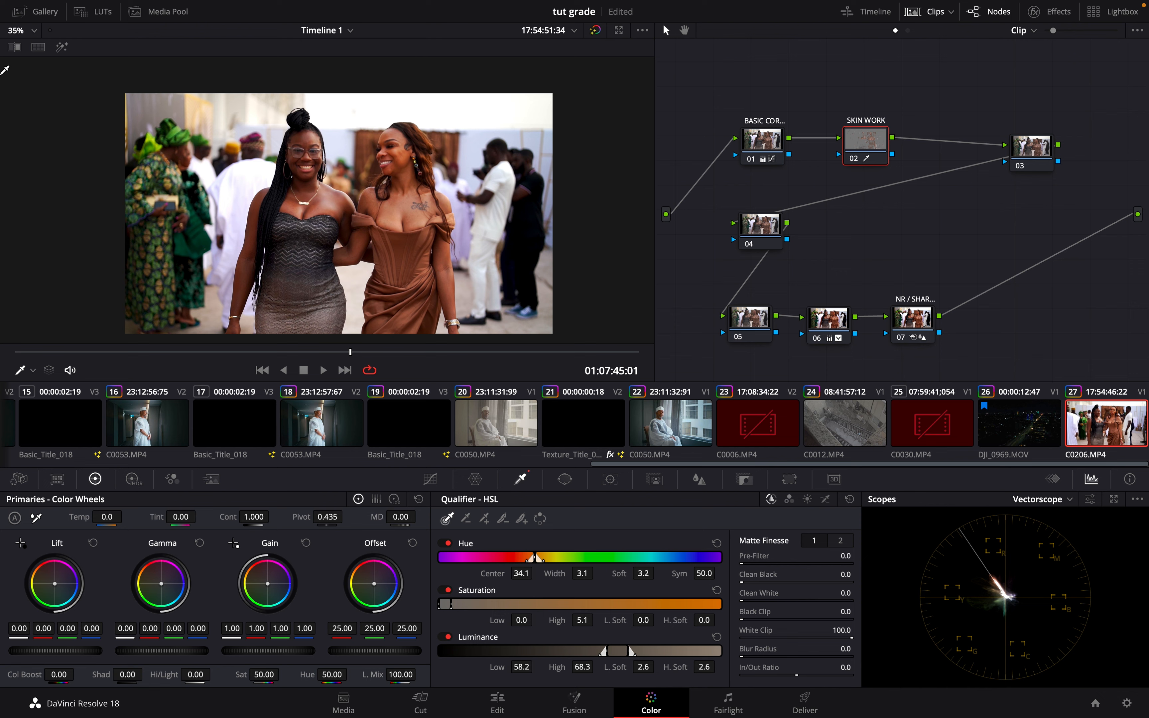
- Highlight node 02's skin selection and adjust its qualifier to a hue center of 30.7 and a hue width of 17.2
{"action": "left_click", "coordinate": [62, 47]}
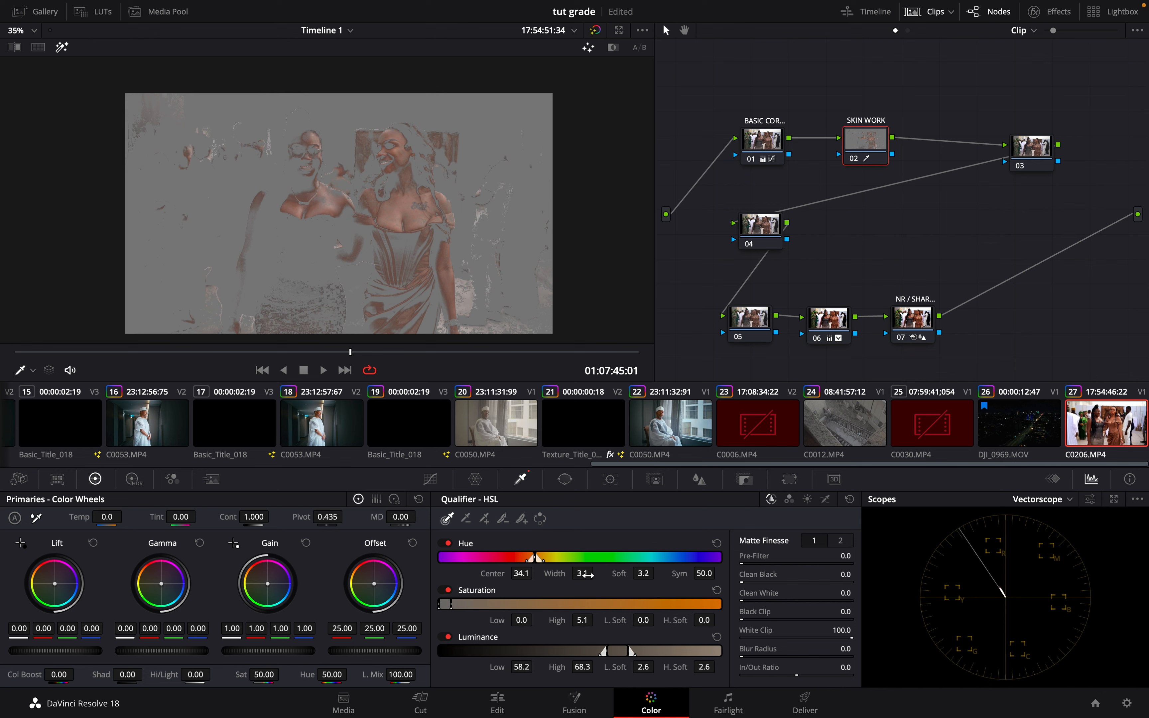
{"action": "left_click_drag", "start_coordinate": [588, 574], "coordinate": [662, 602]}
{"action": "left_click_drag", "start_coordinate": [524, 575], "coordinate": [503, 588]}
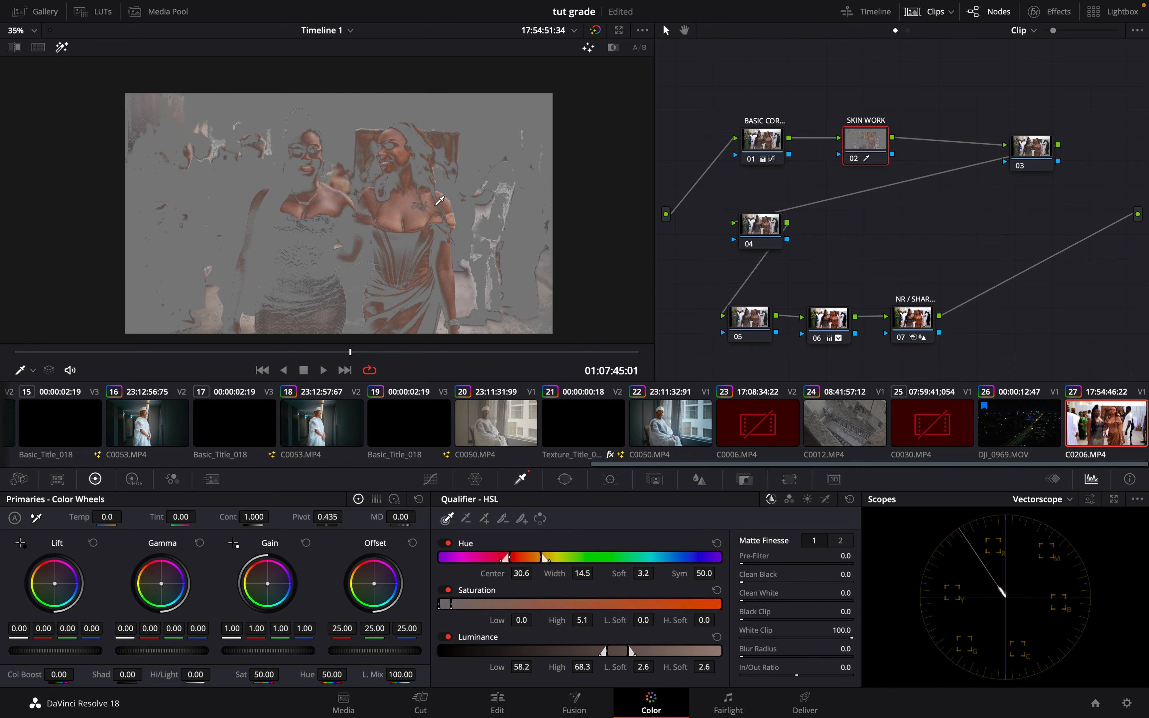
{"action": "left_click", "coordinate": [62, 48]}
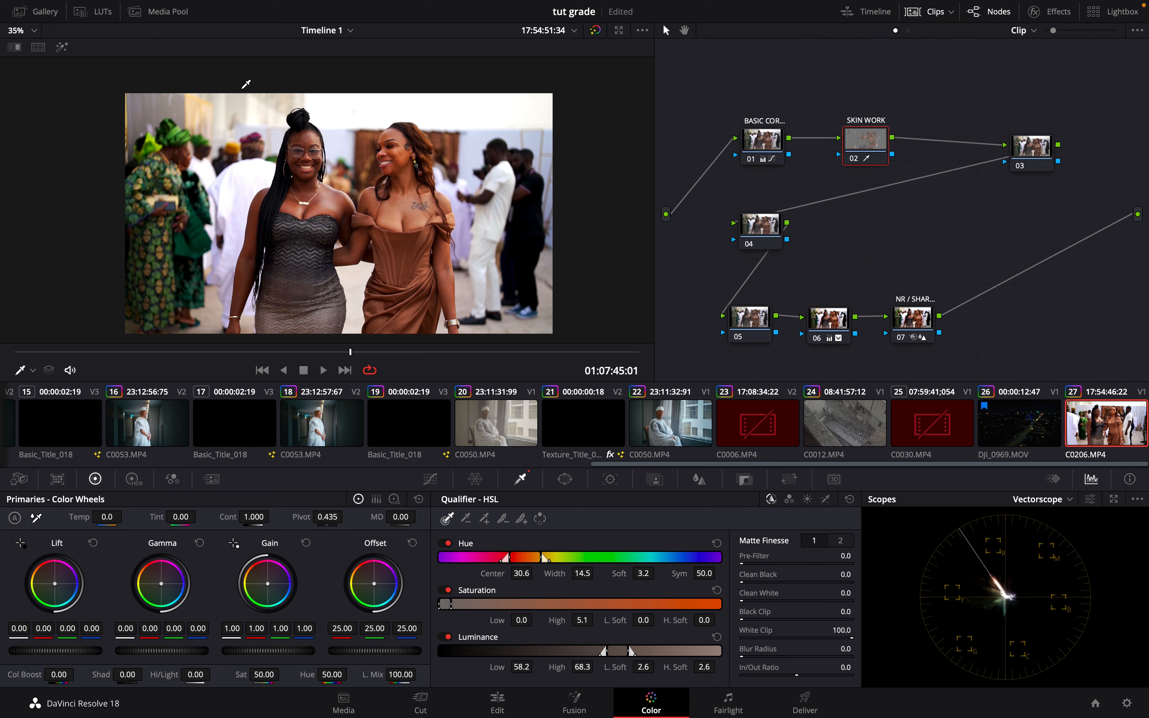
{"action": "left_click", "coordinate": [61, 47]}
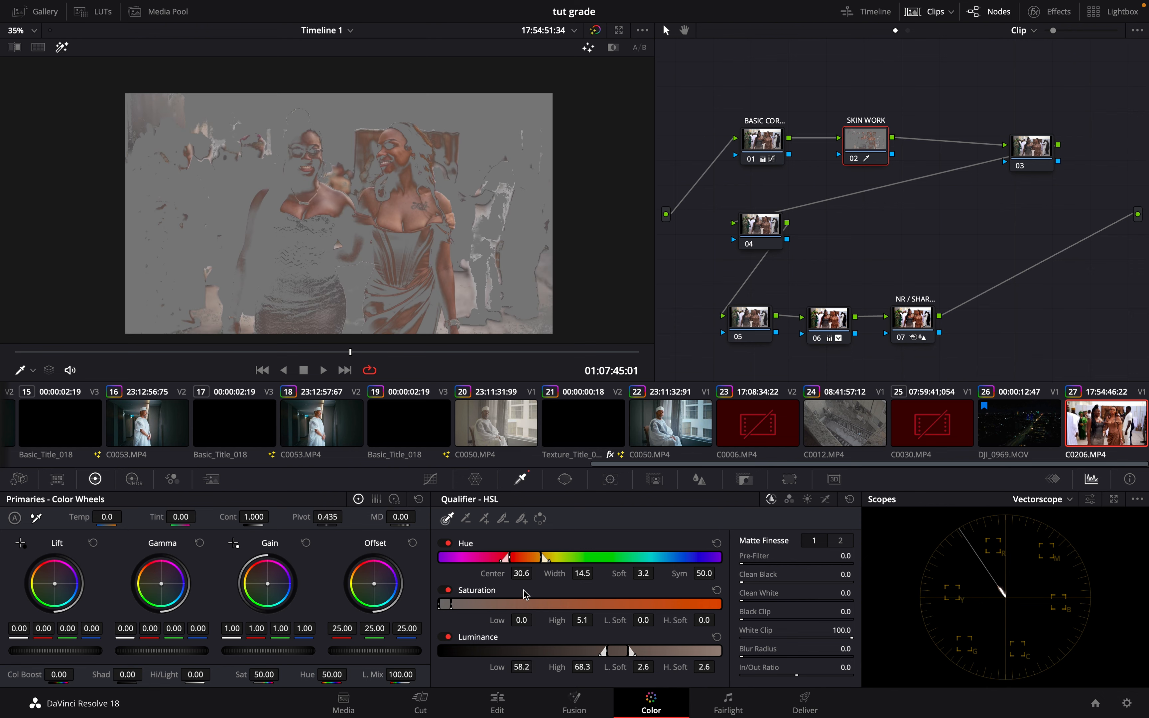
{"action": "left_click_drag", "start_coordinate": [579, 573], "coordinate": [521, 584]}
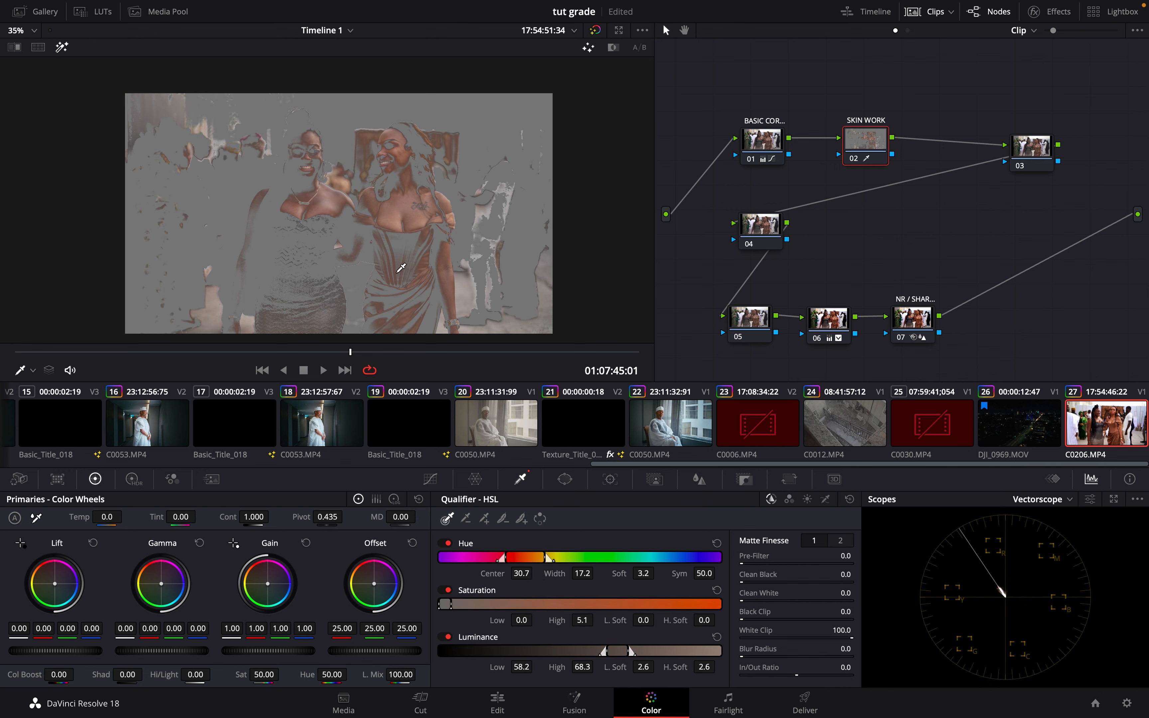
- Add the neck skin of the woman in the dark dress to node 02's qualifier selection
{"action": "left_click", "coordinate": [62, 48]}
{"action": "left_click", "coordinate": [62, 48]}
{"action": "left_click", "coordinate": [485, 519]}
{"action": "left_click", "coordinate": [301, 188]}
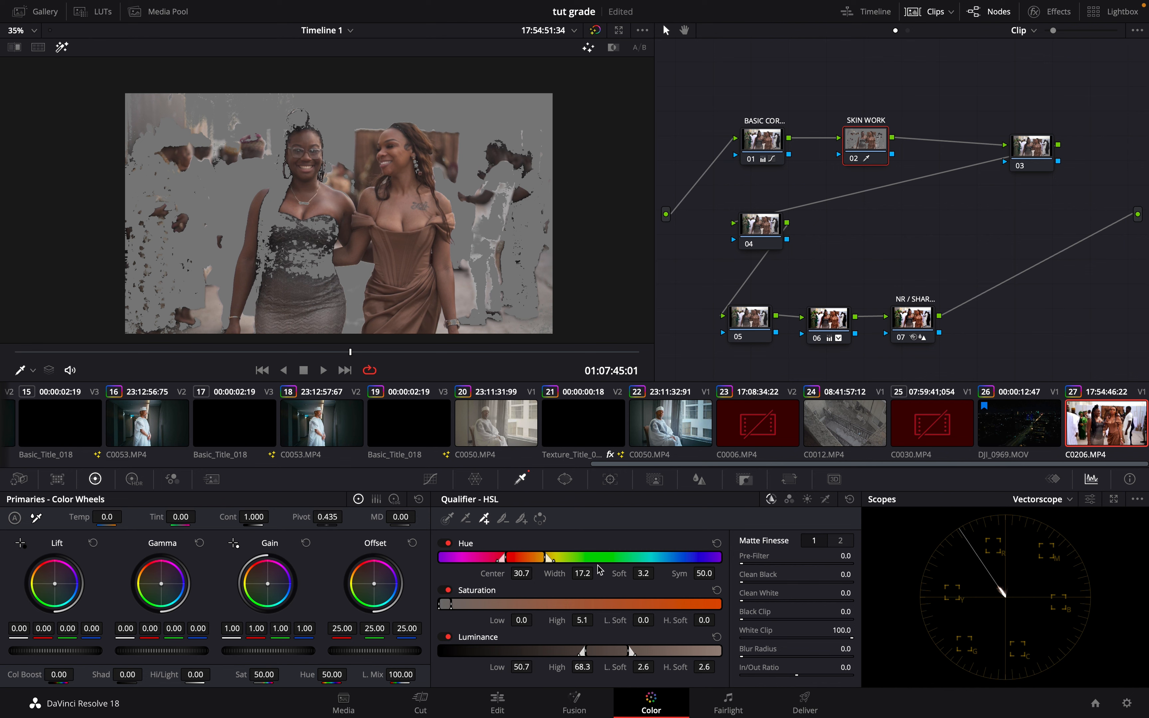
- Soften the skin key with saturation high at 4.3 and hue soft at 10.6, and set its matte finesse denoise to 9.4
{"action": "mouse_move", "coordinate": [584, 620]}
{"action": "left_mouse_down"}
{"action": "mouse_move", "coordinate": [550, 630]}
{"action": "mouse_move", "coordinate": [573, 635]}
{"action": "left_mouse_up"}
{"action": "mouse_move", "coordinate": [642, 573]}
{"action": "left_mouse_down"}
{"action": "mouse_move", "coordinate": [591, 583]}
{"action": "mouse_move", "coordinate": [658, 591]}
{"action": "left_mouse_up"}
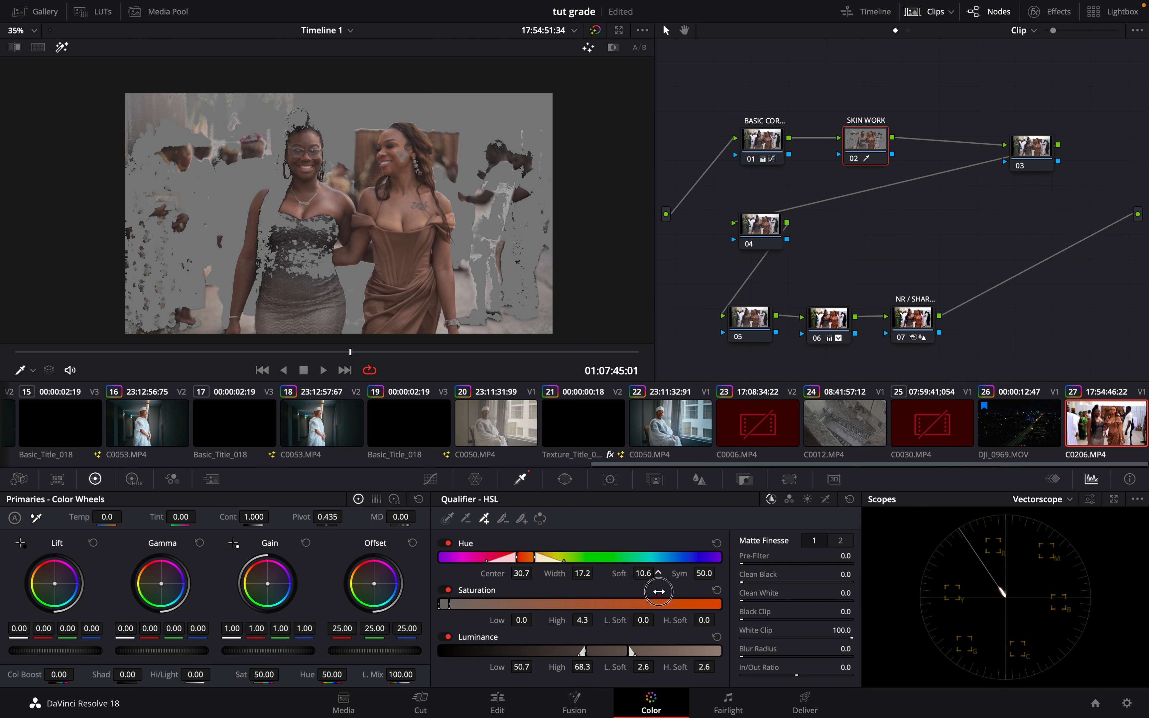
{"action": "left_click", "coordinate": [840, 540]}
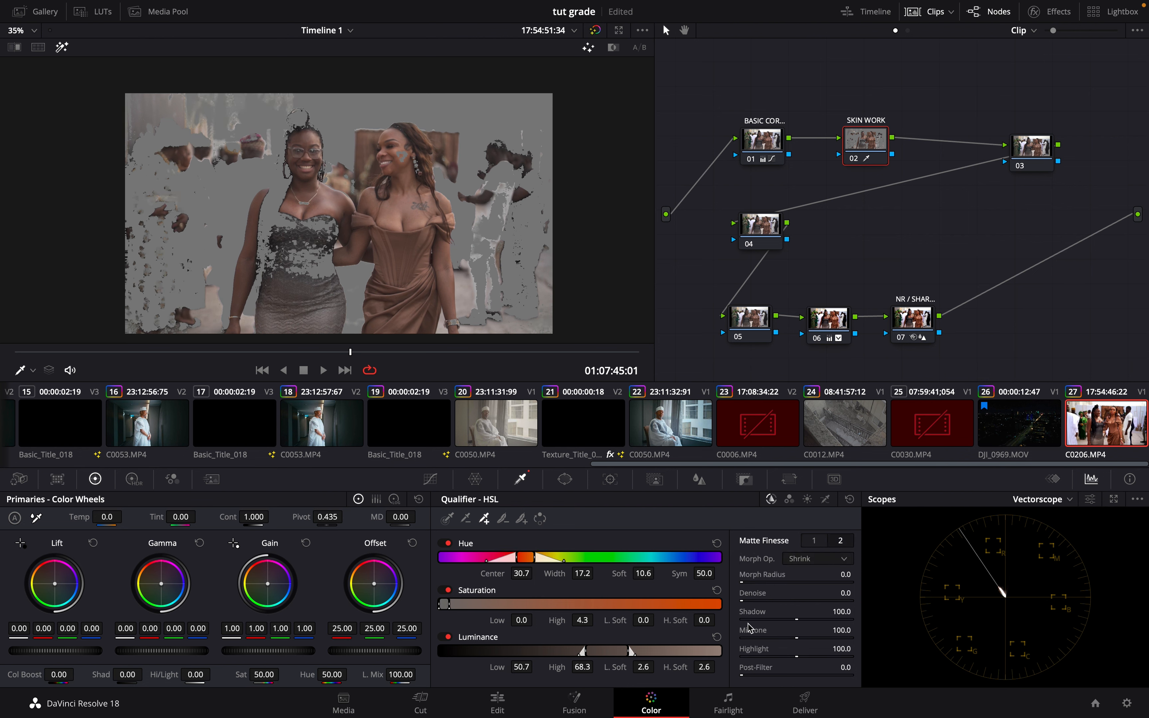
{"action": "left_click_drag", "start_coordinate": [747, 600], "coordinate": [807, 619]}
- Refine the skin key to saturation high 5.8, hue center 32.5 and hue width 6.3
{"action": "left_click_drag", "start_coordinate": [584, 621], "coordinate": [595, 631]}
{"action": "left_click_drag", "start_coordinate": [524, 573], "coordinate": [539, 607]}
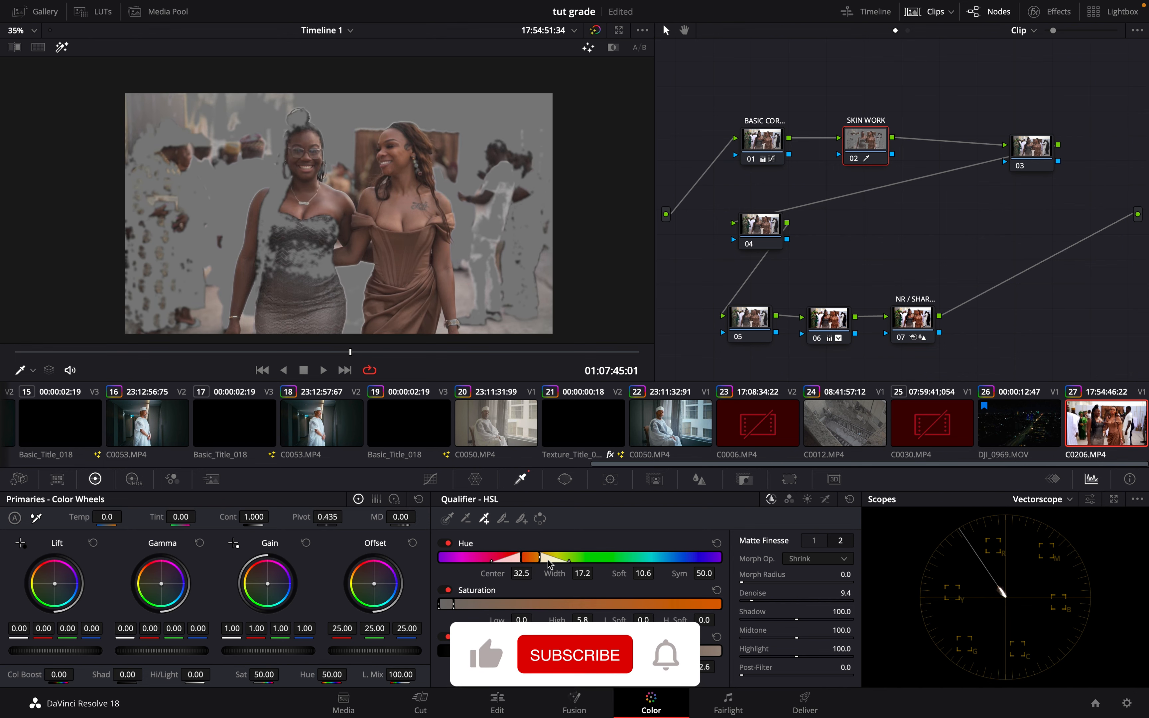
{"action": "left_click_drag", "start_coordinate": [582, 573], "coordinate": [514, 623]}
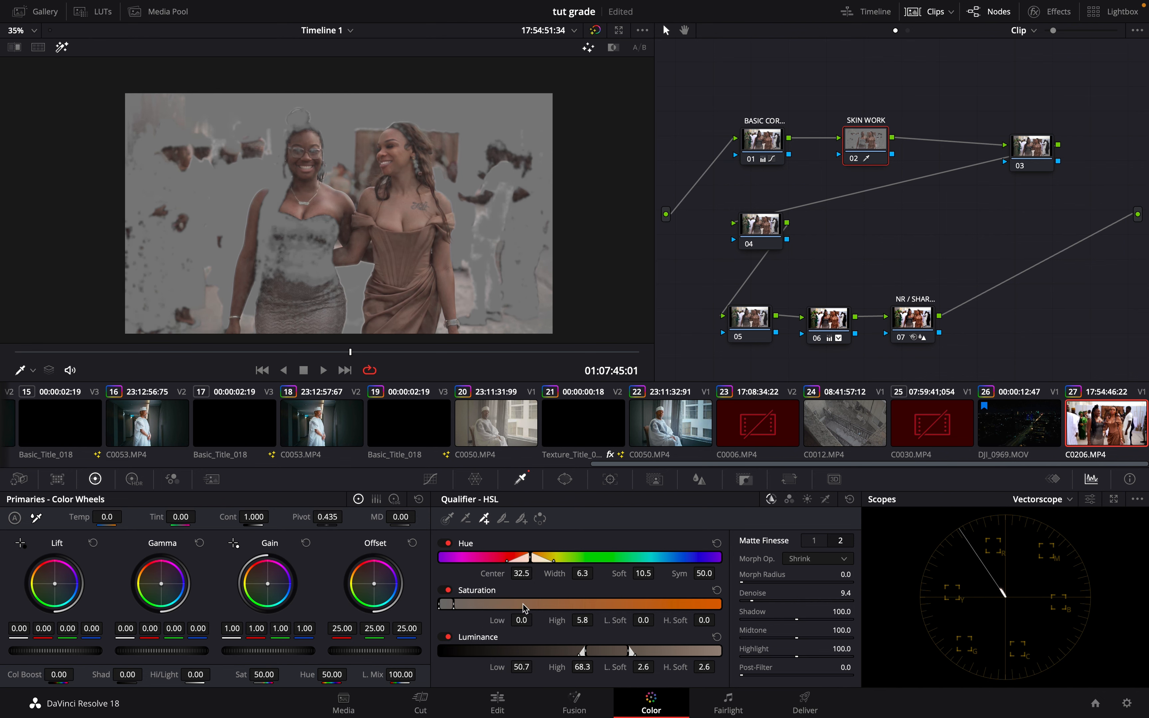
- Set the skin key's saturation low to 1.4 and saturation high to 7.4
{"action": "mouse_move", "coordinate": [522, 619]}
{"action": "left_mouse_down"}
{"action": "mouse_move", "coordinate": [520, 638]}
{"action": "mouse_move", "coordinate": [505, 636]}
{"action": "left_mouse_up"}
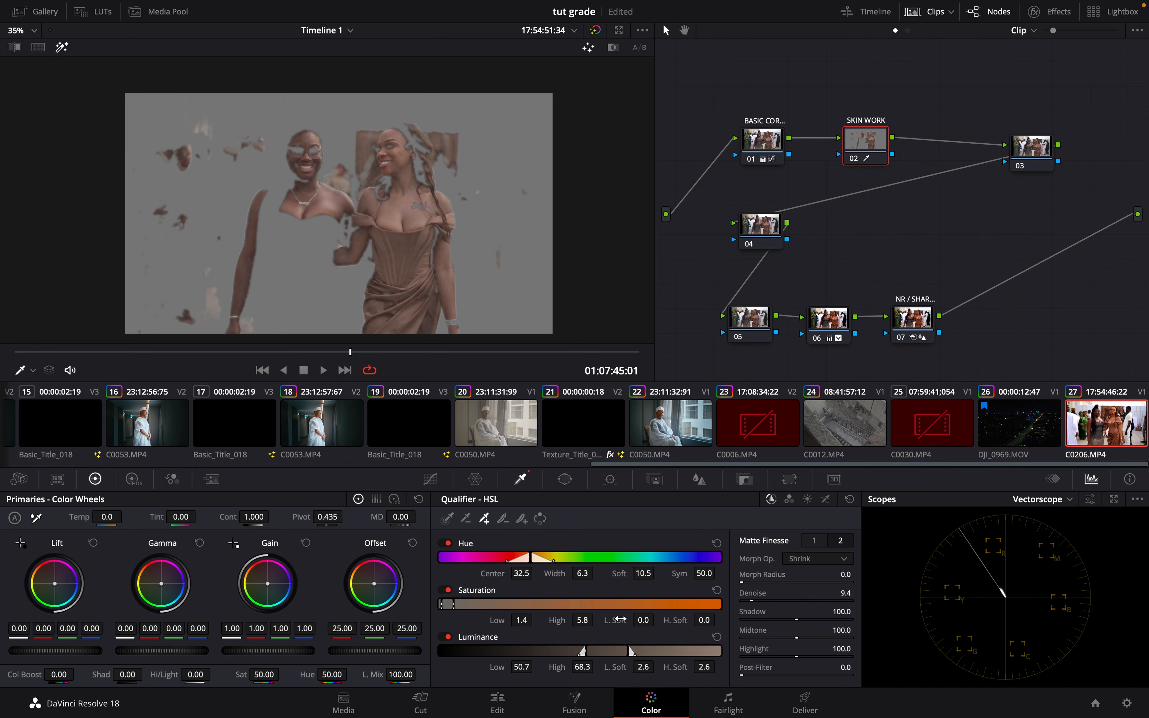
{"action": "mouse_move", "coordinate": [583, 620]}
{"action": "left_mouse_down"}
{"action": "mouse_move", "coordinate": [570, 628]}
{"action": "mouse_move", "coordinate": [601, 628]}
{"action": "mouse_move", "coordinate": [589, 625]}
{"action": "left_mouse_up"}
- Go to the frame at 01:07:43:09 and compare the highlighted skin selection with the full image
{"action": "left_click_drag", "start_coordinate": [311, 351], "coordinate": [241, 354]}
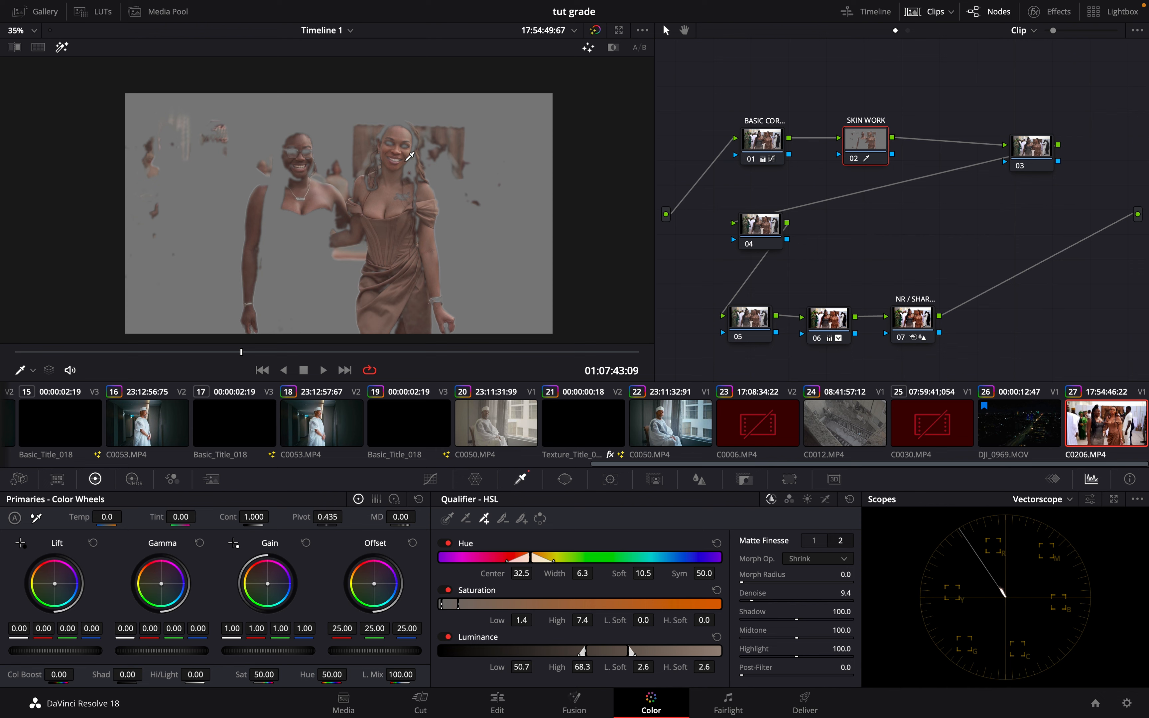
{"action": "scroll", "coordinate": [403, 159], "scroll_direction": "up", "scroll_amount": 2}
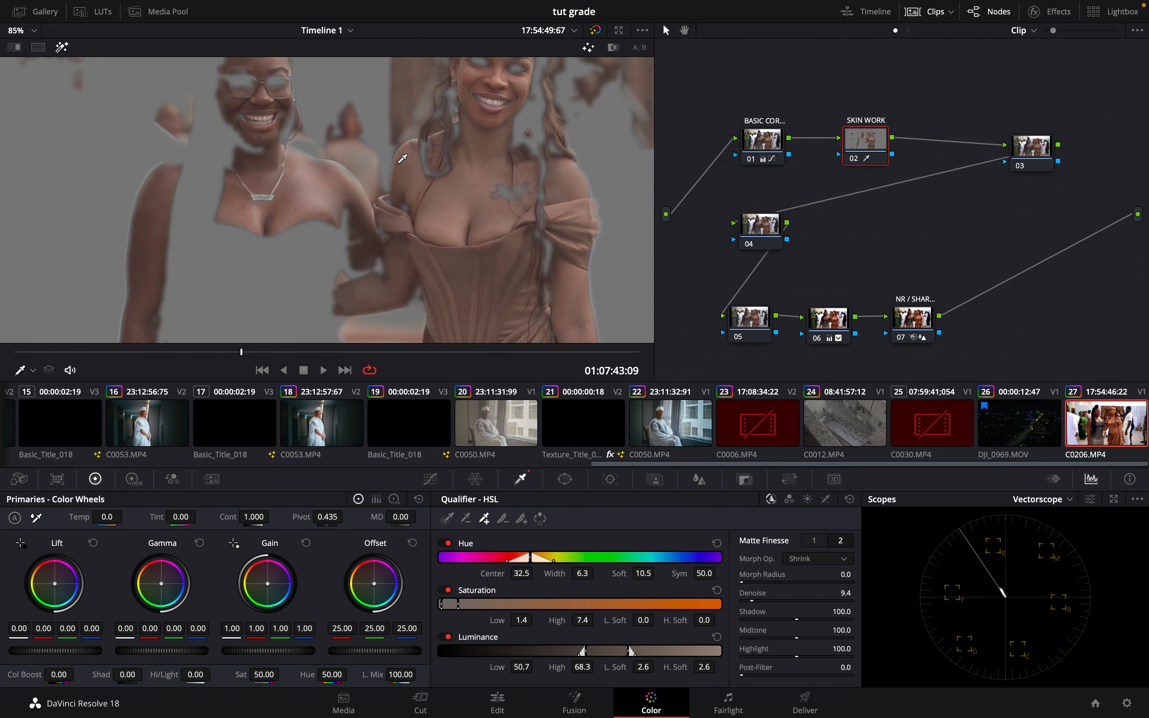
{"action": "scroll", "coordinate": [403, 158], "scroll_direction": "down", "scroll_amount": 3}
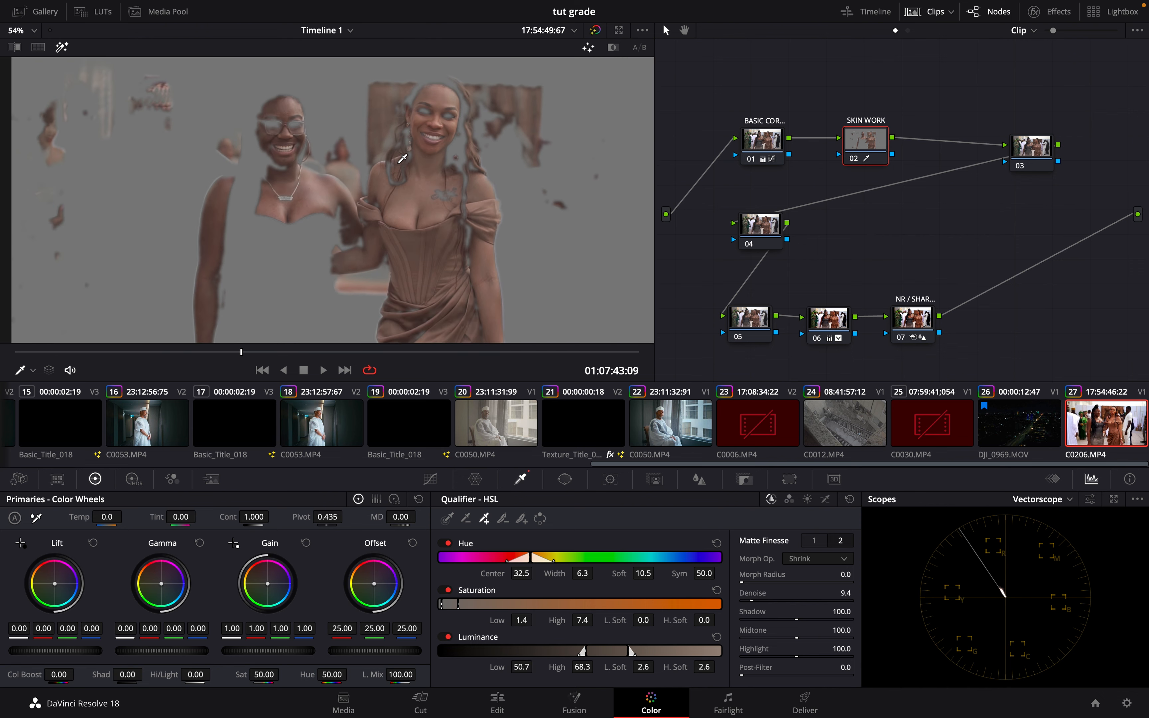
{"action": "left_click", "coordinate": [63, 49]}
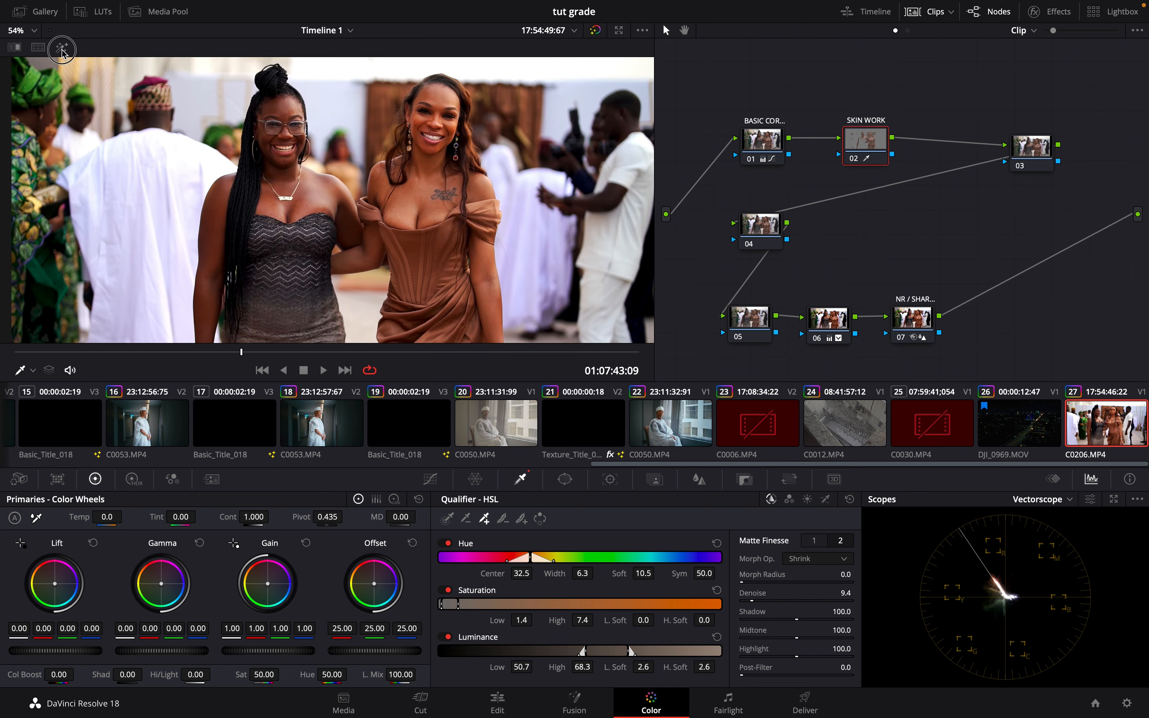
{"action": "left_click", "coordinate": [63, 50]}
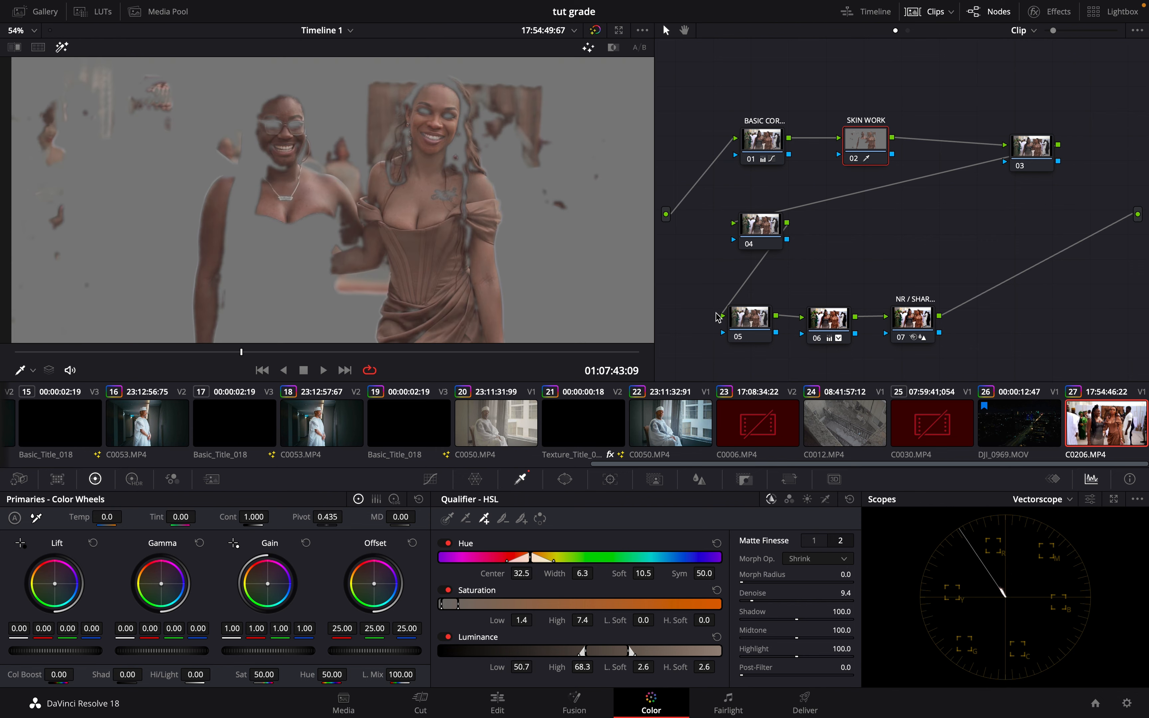
{"action": "left_click", "coordinate": [62, 48]}
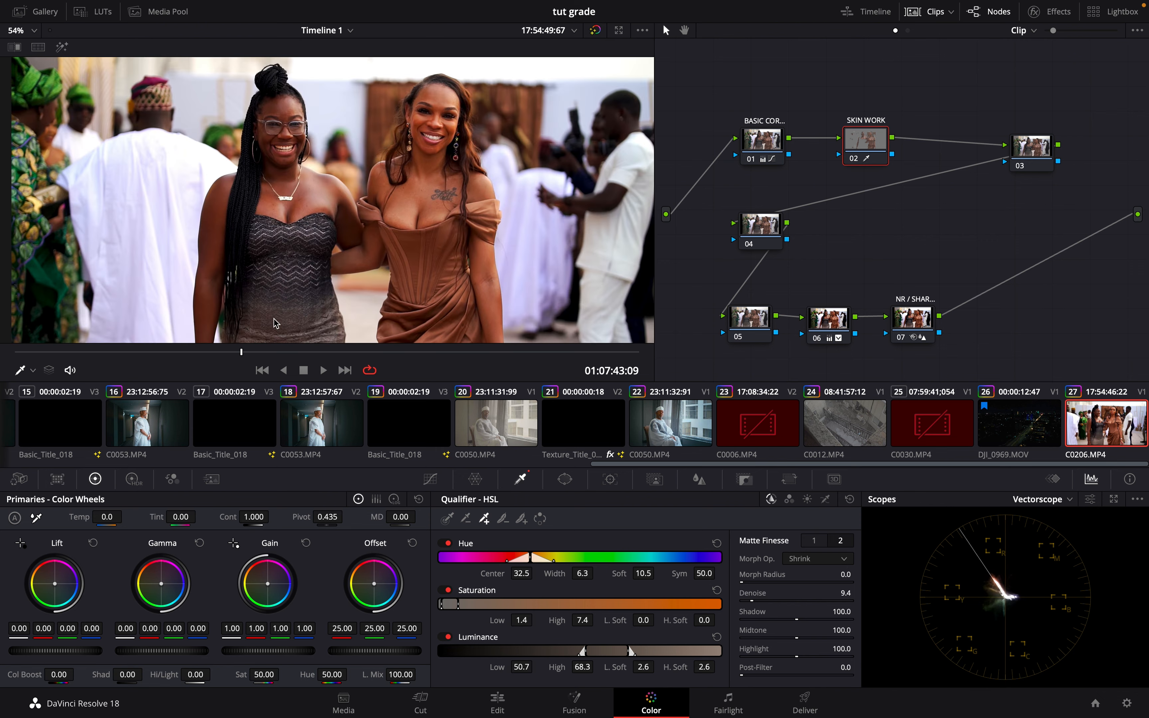
{"action": "left_click", "coordinate": [62, 48]}
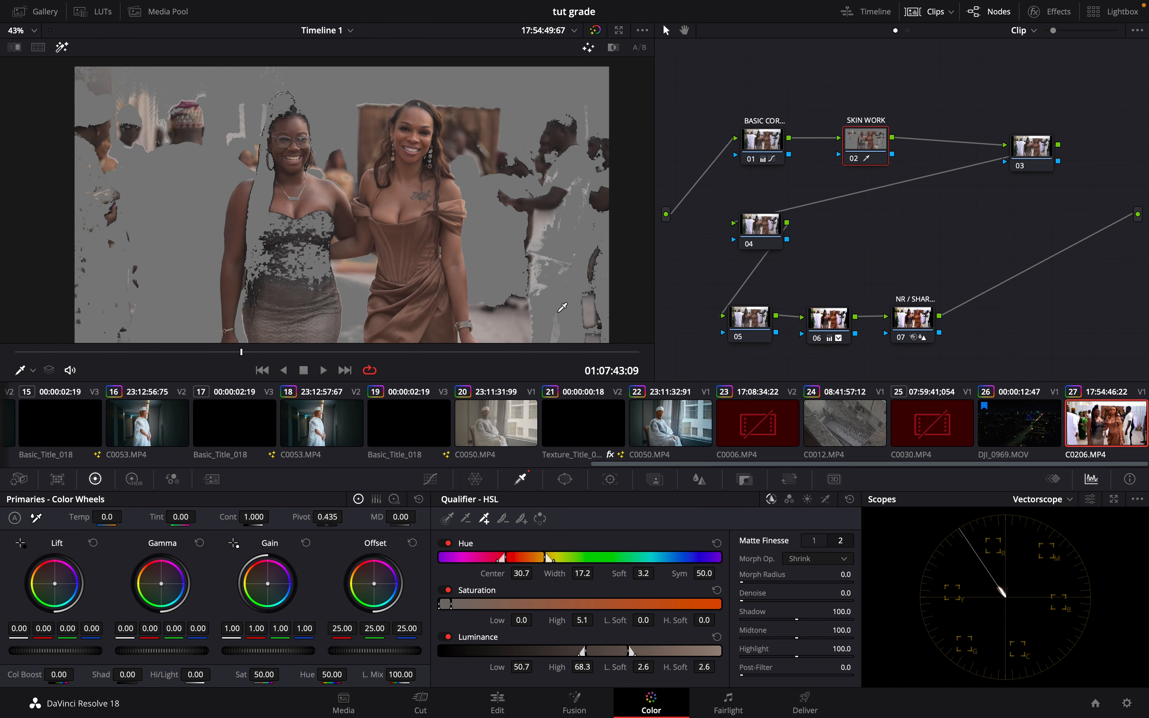
- Rework node 02's key to hue center 33.9, width 11.7, soft 5.6, saturation low 0.0, high 7.0, low soft 3.7 and denoise 8.0
{"action": "left_click_drag", "start_coordinate": [551, 605], "coordinate": [554, 606]}
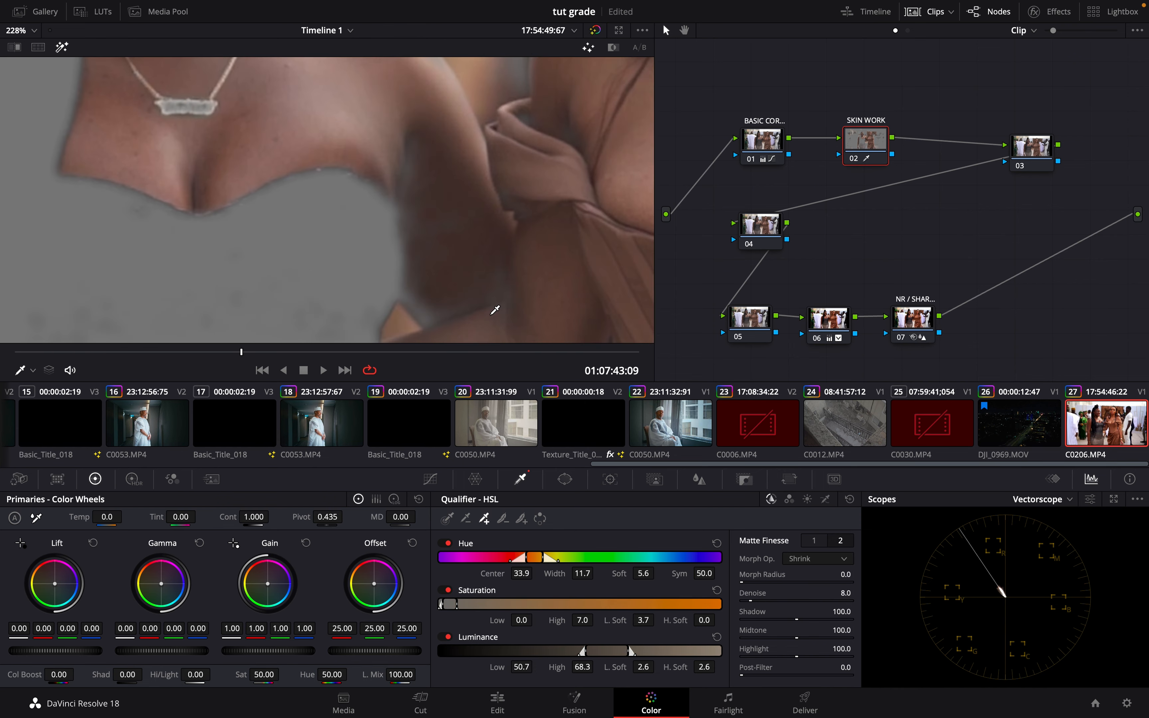
{"action": "scroll", "coordinate": [531, 306], "scroll_direction": "down", "scroll_amount": 5}
{"action": "scroll", "coordinate": [495, 310], "scroll_direction": "down", "scroll_amount": 3}
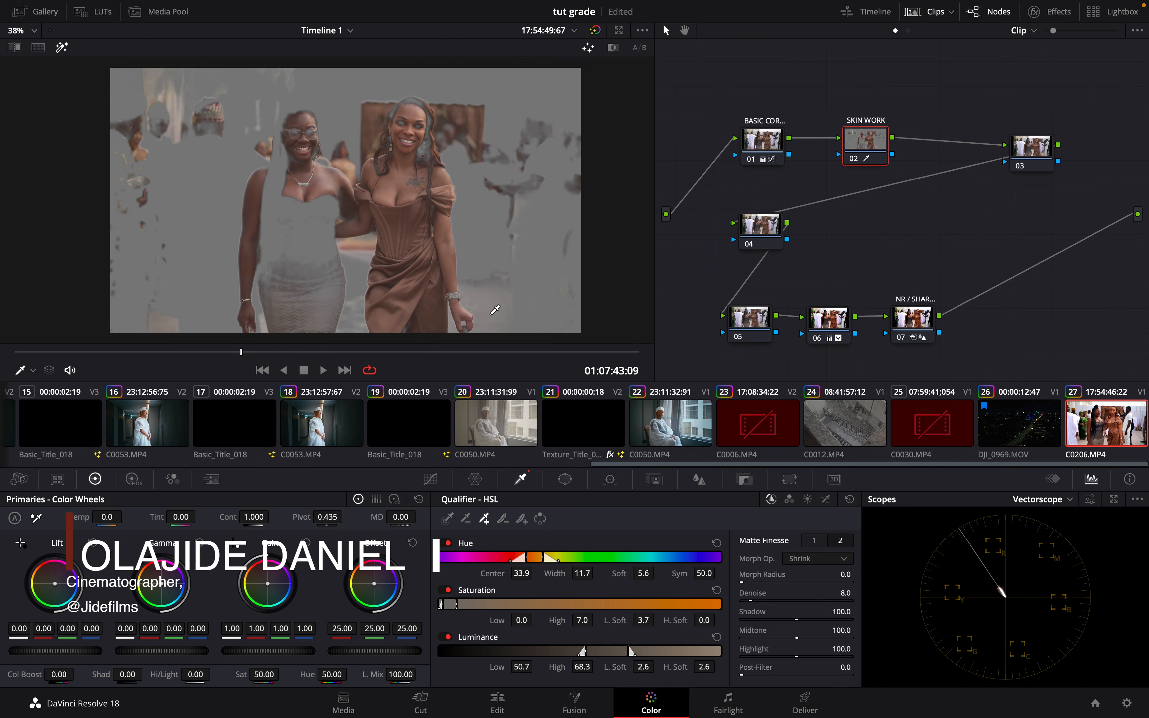
{"action": "scroll", "coordinate": [484, 210], "scroll_direction": "down", "scroll_amount": 1}
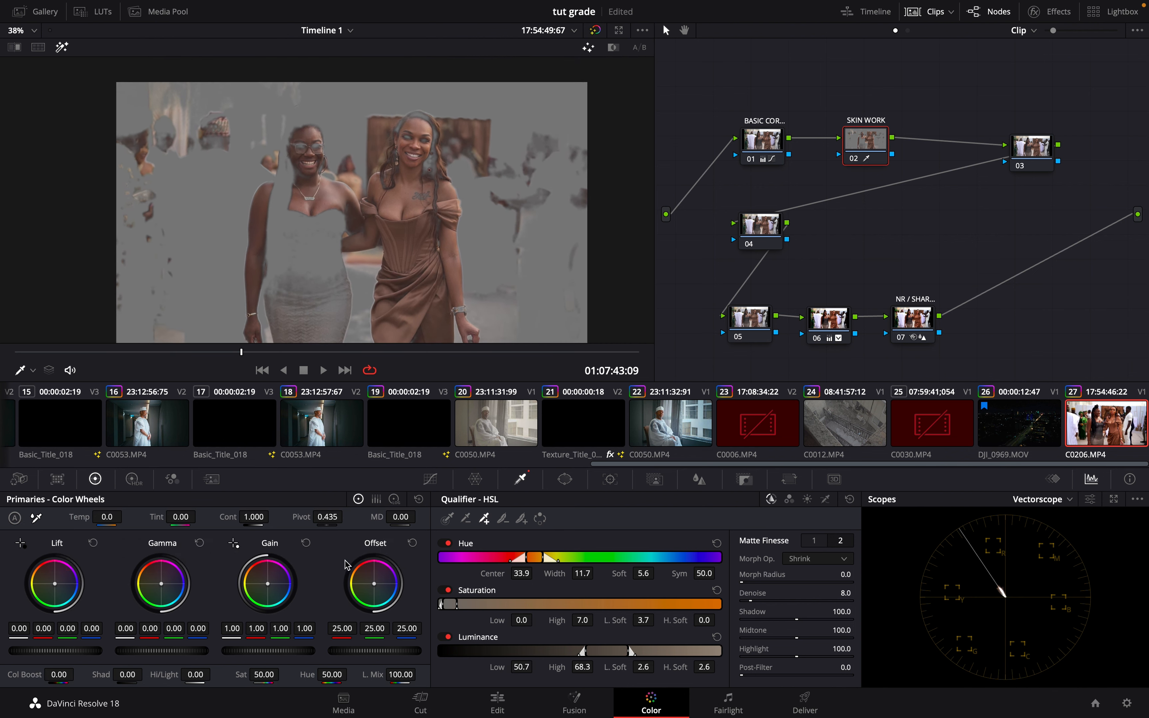
- Tint the keyed skin with log wheels: offset 24.82/25.02/24.98, highlights -0.02/0.00/0.04, midtone 0.16/-0.03/-0.17, shadow 0.01/0.00/-0.02
{"action": "left_click", "coordinate": [395, 499]}
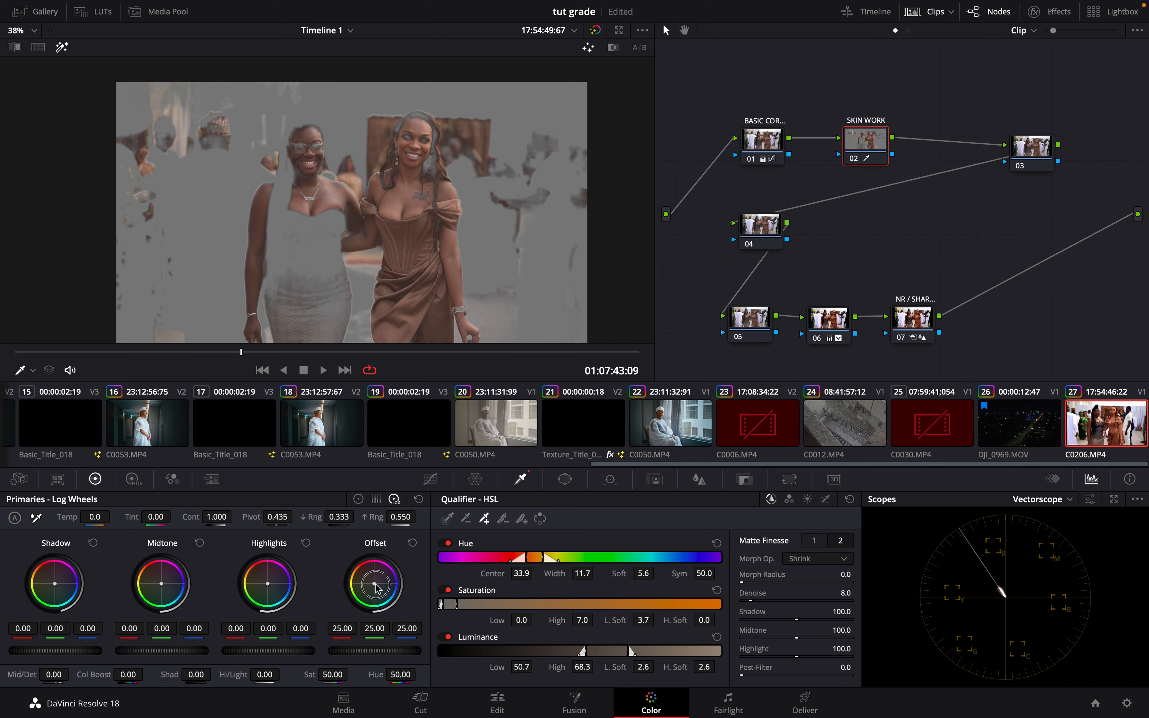
{"action": "mouse_move", "coordinate": [376, 588]}
{"action": "left_mouse_down"}
{"action": "mouse_move", "coordinate": [363, 585]}
{"action": "mouse_move", "coordinate": [399, 556]}
{"action": "mouse_move", "coordinate": [377, 588]}
{"action": "left_mouse_up"}
{"action": "left_click_drag", "start_coordinate": [276, 588], "coordinate": [276, 590]}
{"action": "left_click_drag", "start_coordinate": [150, 567], "coordinate": [140, 551]}
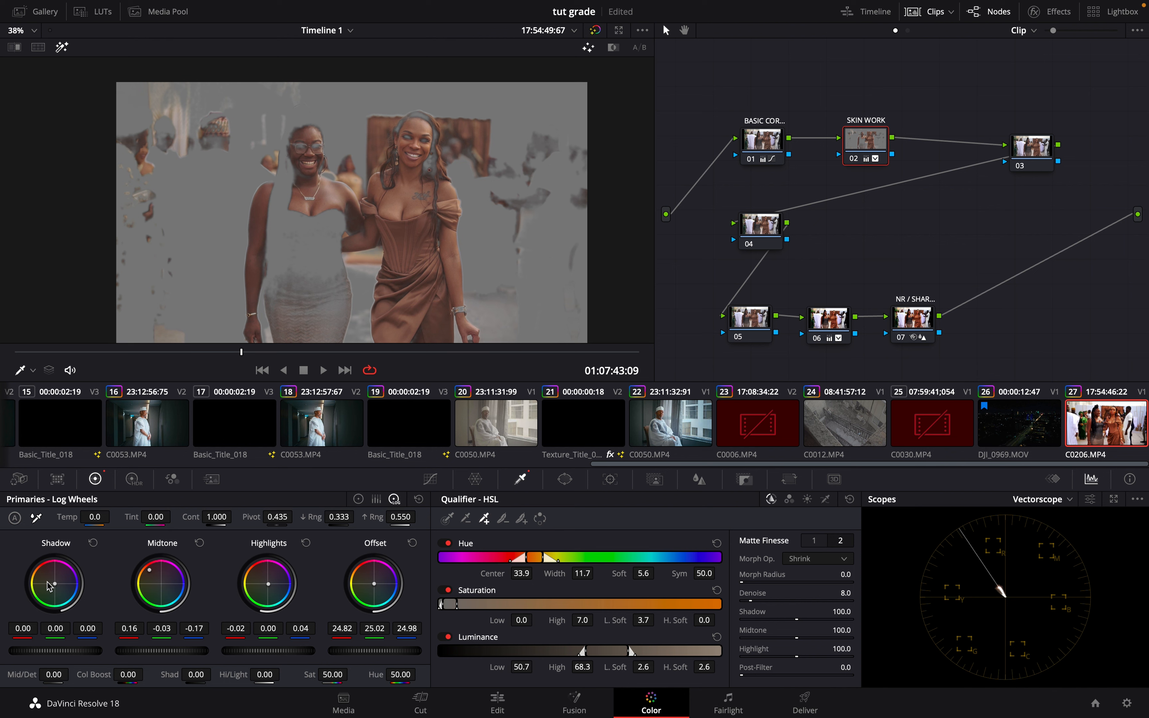
{"action": "mouse_move", "coordinate": [57, 585]}
{"action": "left_mouse_down"}
{"action": "mouse_move", "coordinate": [79, 574]}
{"action": "mouse_move", "coordinate": [54, 585]}
{"action": "left_mouse_up"}
- Turn off the selection highlight and compare the image with all grades bypassed and enabled
{"action": "left_click", "coordinate": [63, 48]}
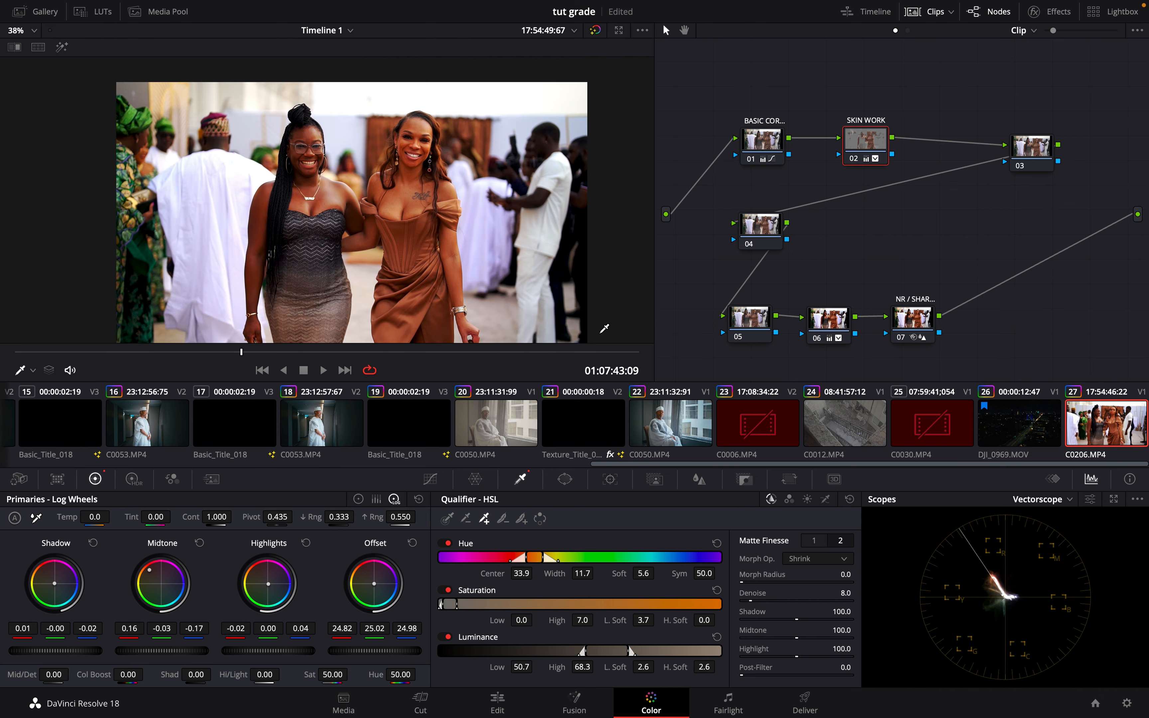
{"action": "scroll", "coordinate": [604, 328], "scroll_direction": "down", "scroll_amount": 1}
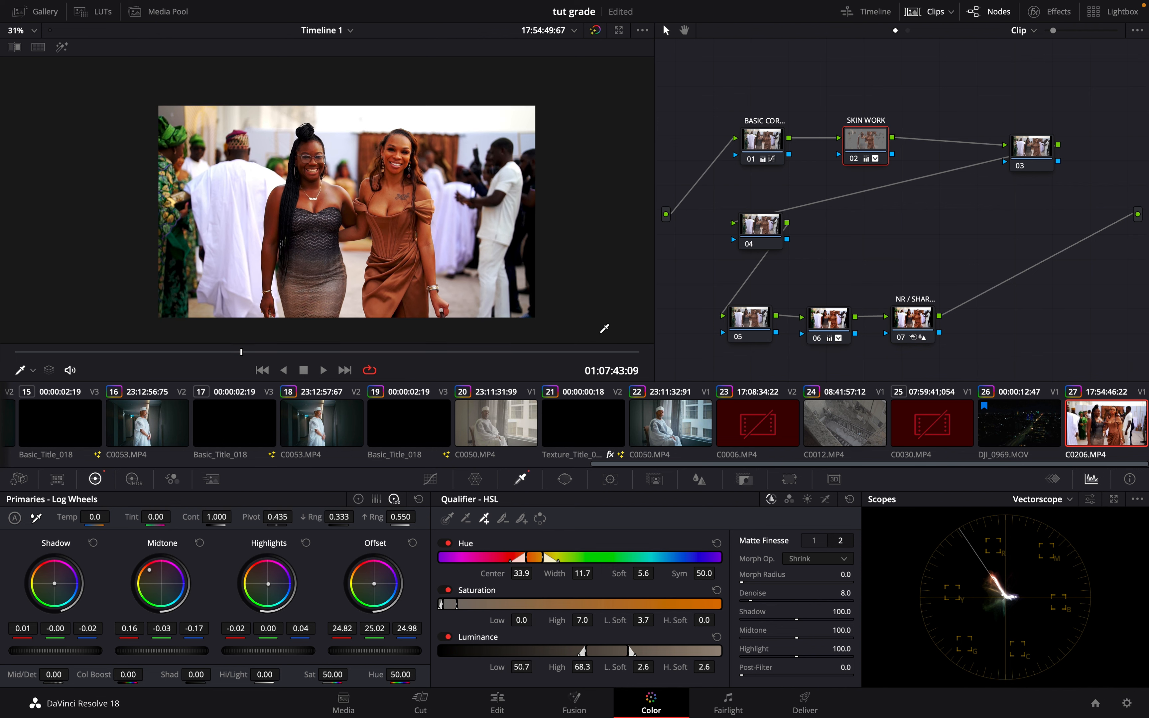
{"action": "scroll", "coordinate": [604, 328], "scroll_direction": "up", "scroll_amount": 1}
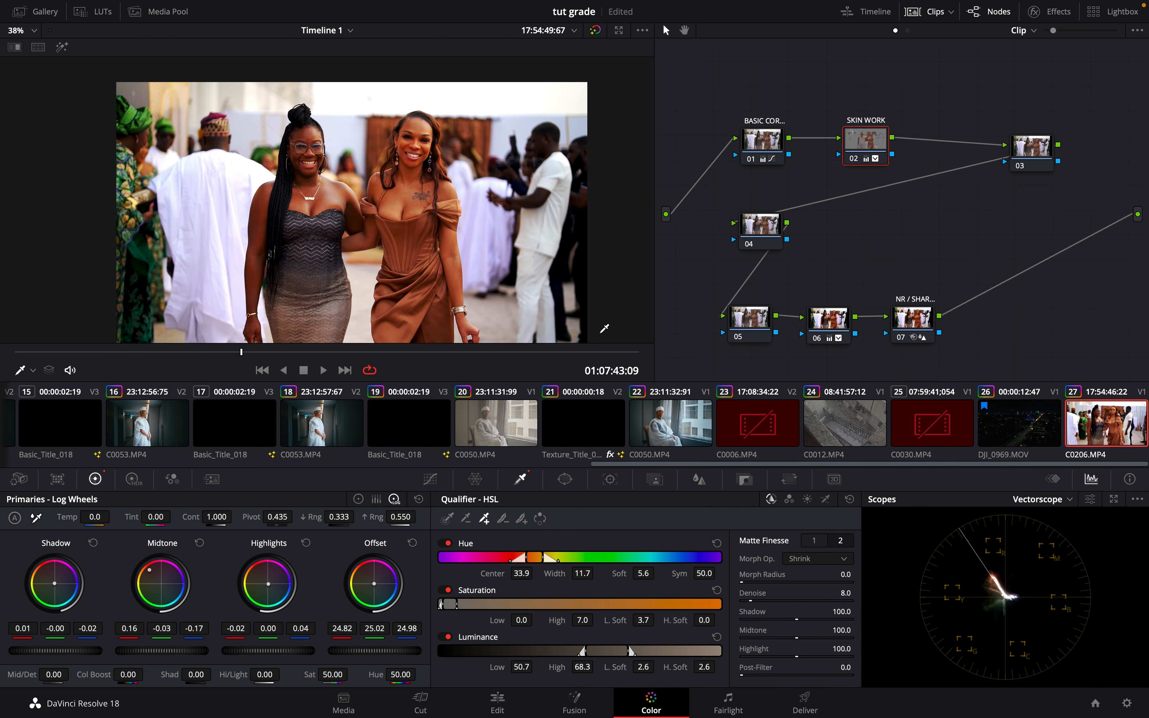
{"action": "left_click", "coordinate": [596, 30]}
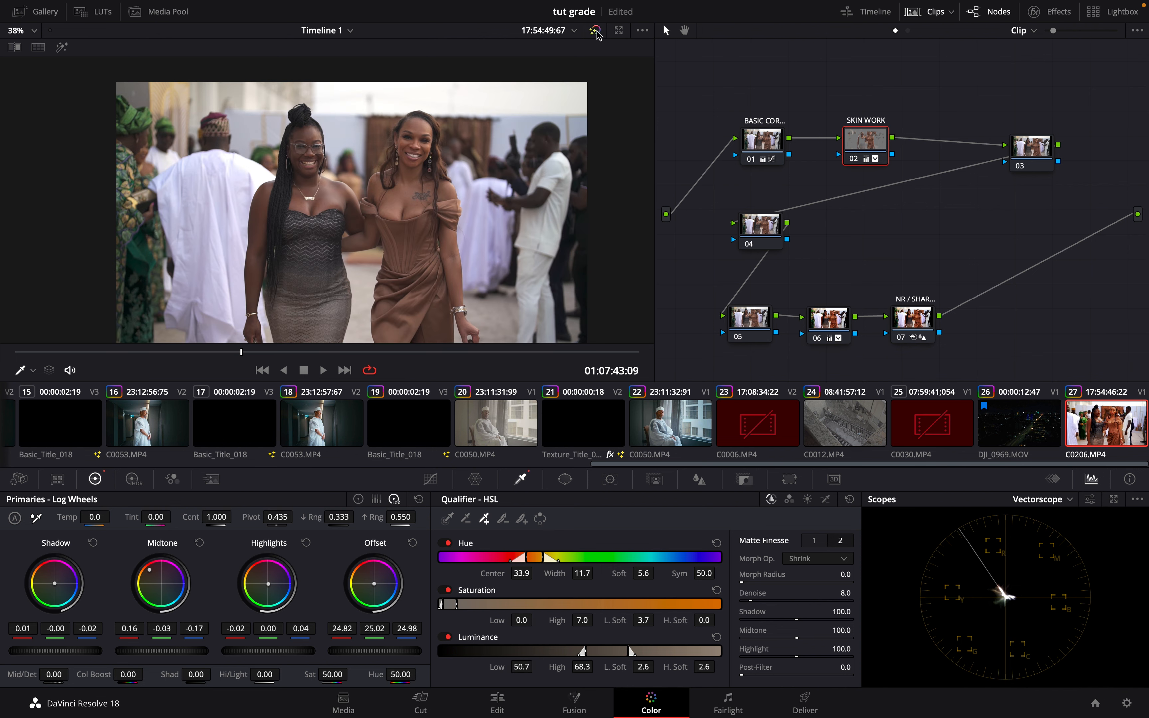
{"action": "left_click", "coordinate": [596, 31]}
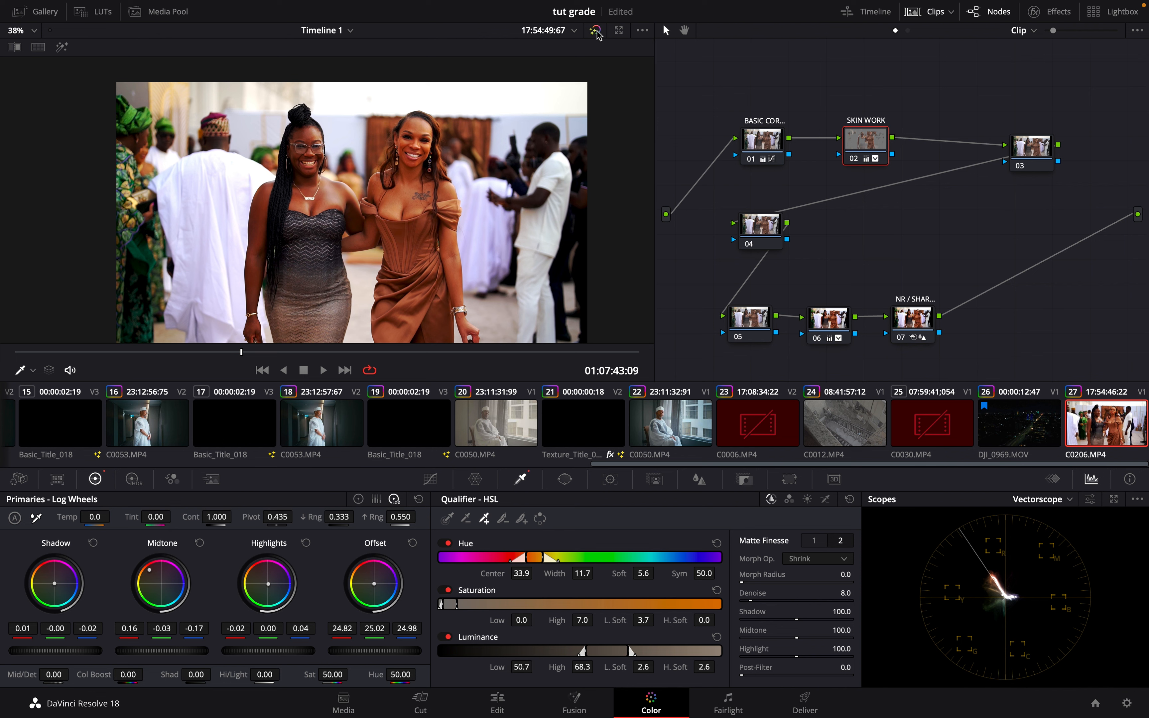
- Lower node 02's log low range to 0.000
{"action": "mouse_move", "coordinate": [870, 147]}
{"action": "left_click", "coordinate": [339, 517]}
{"action": "left_click_drag", "start_coordinate": [339, 517], "coordinate": [219, 526]}
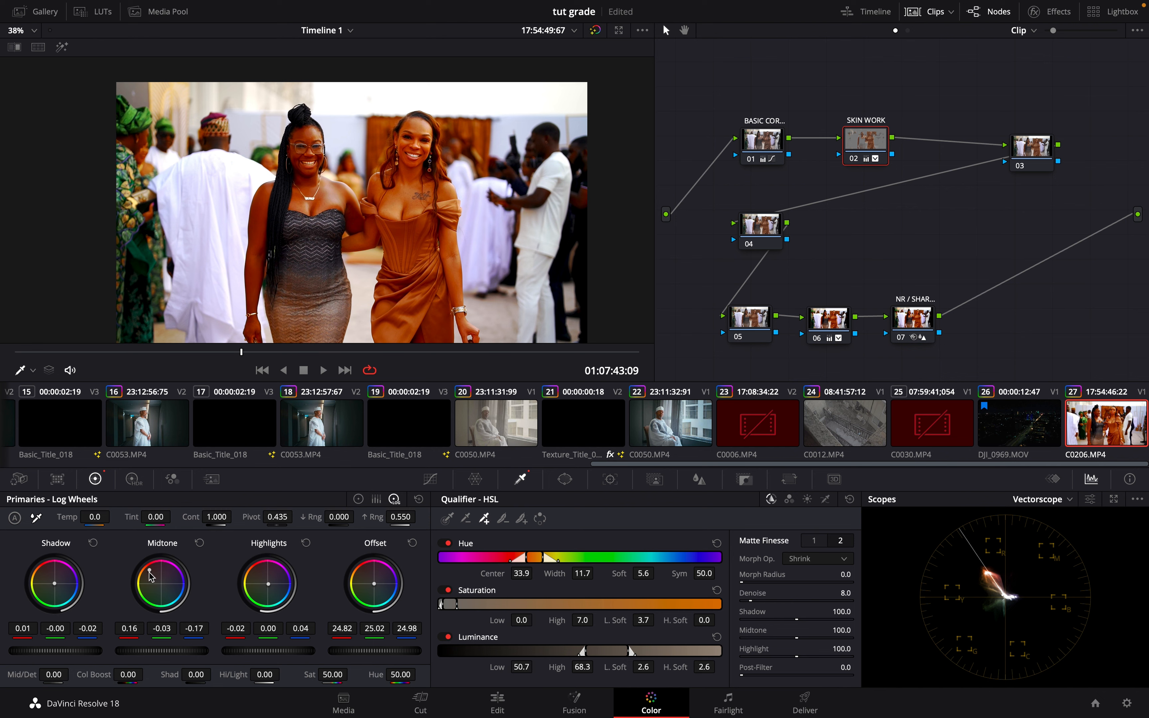
- Try a strong purple tint on the keyed skin's midtones, and undo the midtone trials
{"action": "left_click_drag", "start_coordinate": [151, 576], "coordinate": [178, 585]}
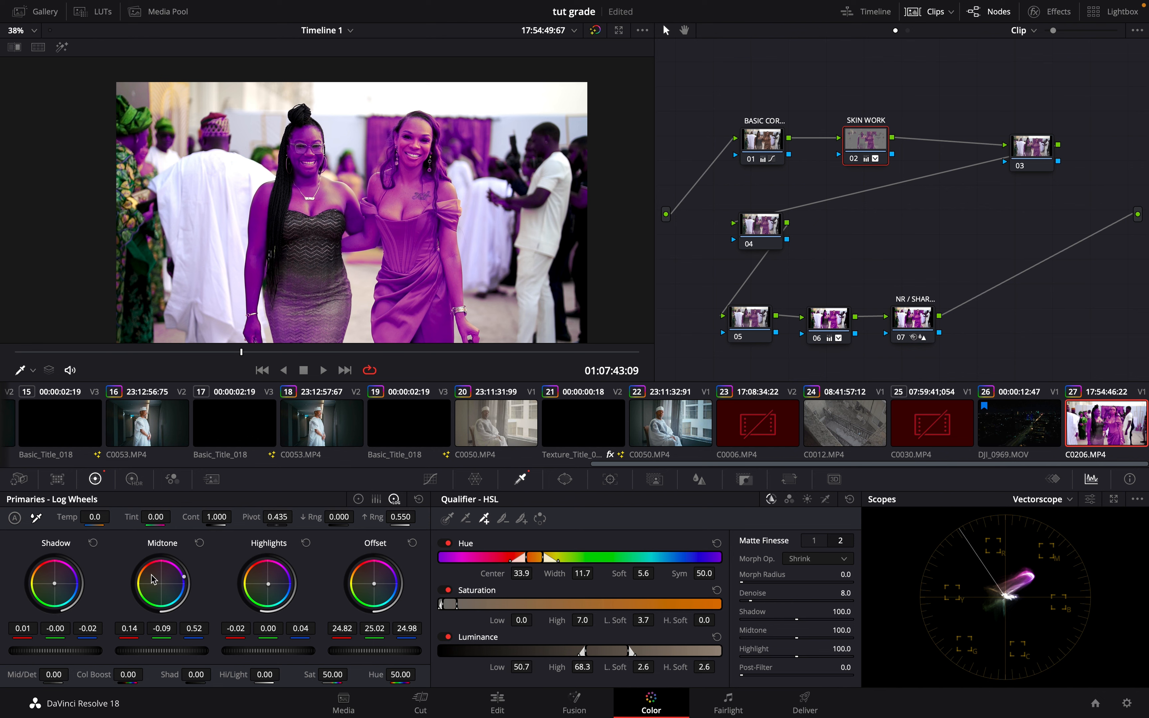
{"action": "left_click_drag", "start_coordinate": [184, 577], "coordinate": [142, 605]}
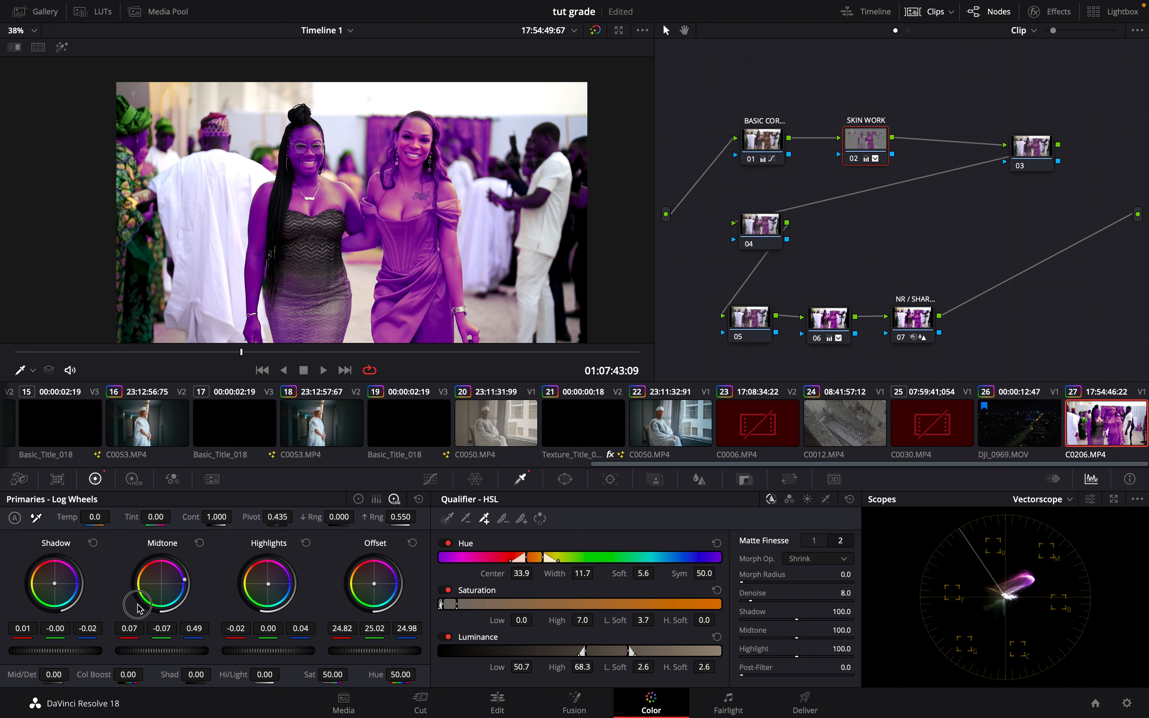
{"action": "left_click_drag", "start_coordinate": [565, 374], "coordinate": [162, 586]}
{"action": "double_click", "coordinate": [161, 583]}
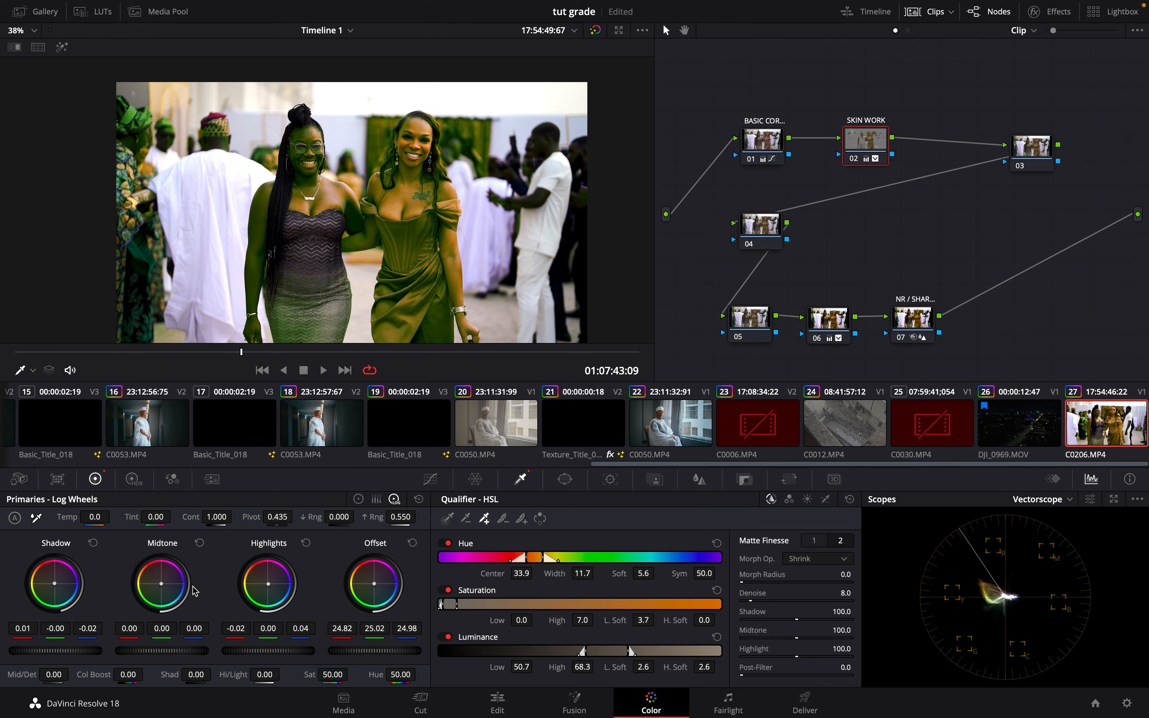
{"action": "key", "text": "super+z"}
{"action": "key", "text": "super+z"}
{"action": "key", "text": "super+z"}
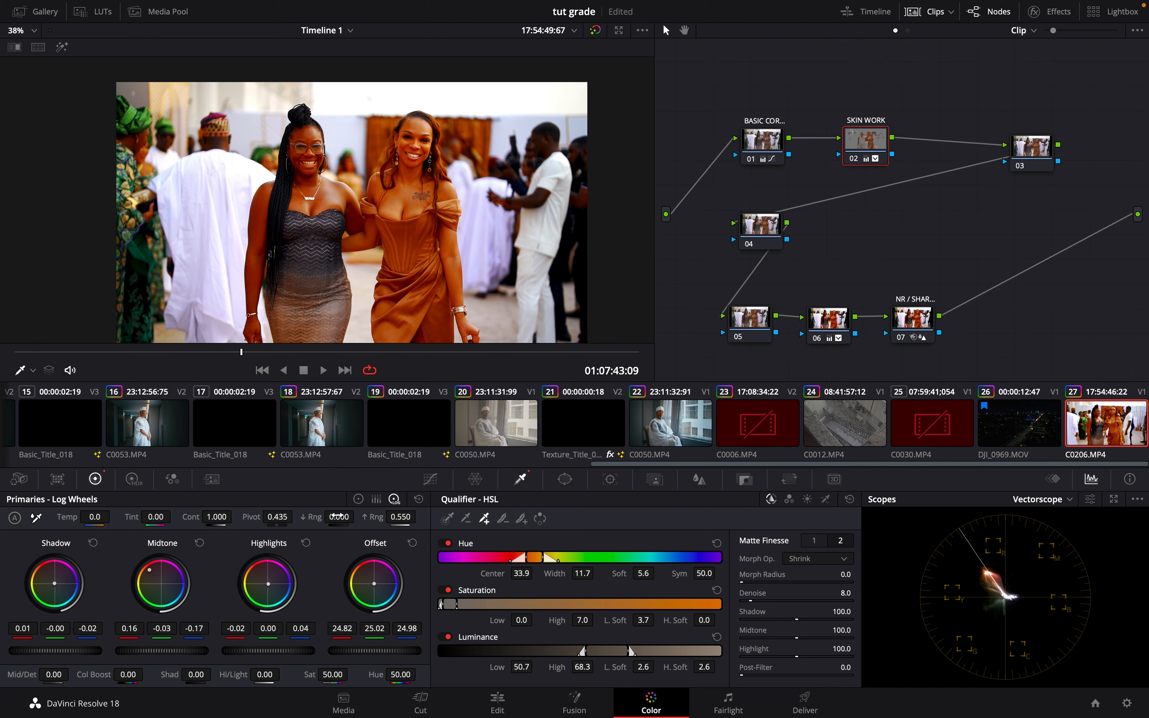
- Set node 02's log low range to 0.358 and high range to 0.636
{"action": "left_click_drag", "start_coordinate": [337, 517], "coordinate": [451, 553]}
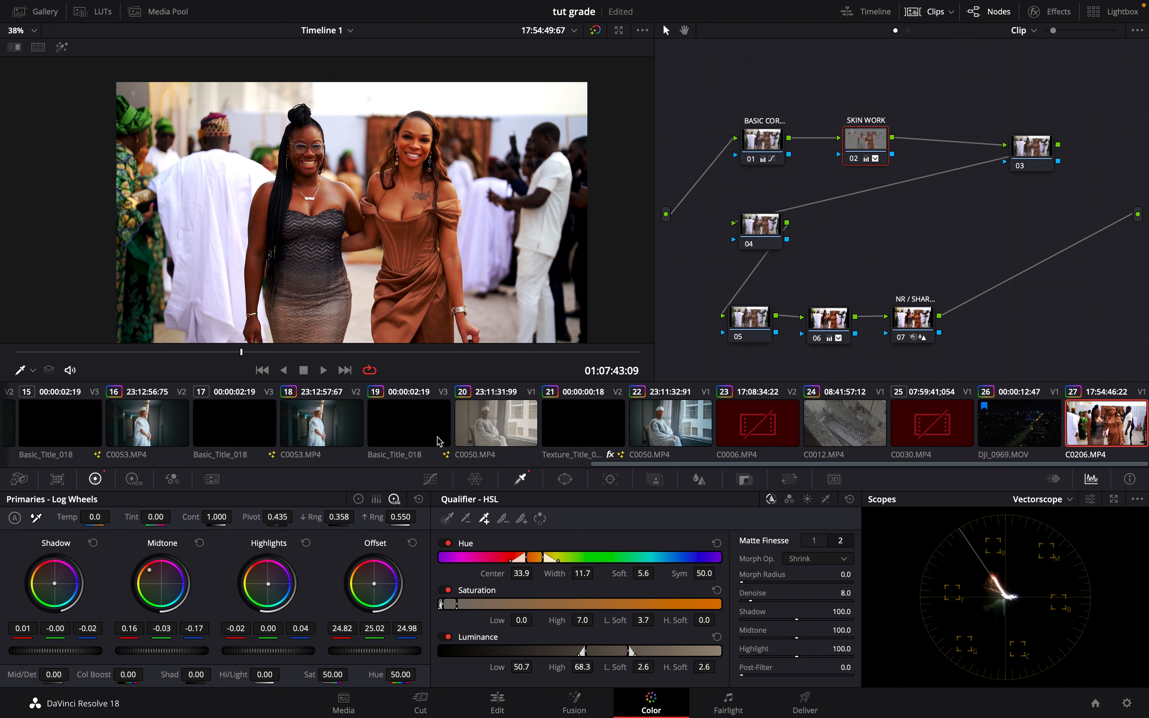
{"action": "left_click_drag", "start_coordinate": [401, 518], "coordinate": [332, 547]}
{"action": "left_click_drag", "start_coordinate": [332, 546], "coordinate": [404, 543]}
{"action": "scroll", "coordinate": [431, 218], "scroll_direction": "up", "scroll_amount": 5}
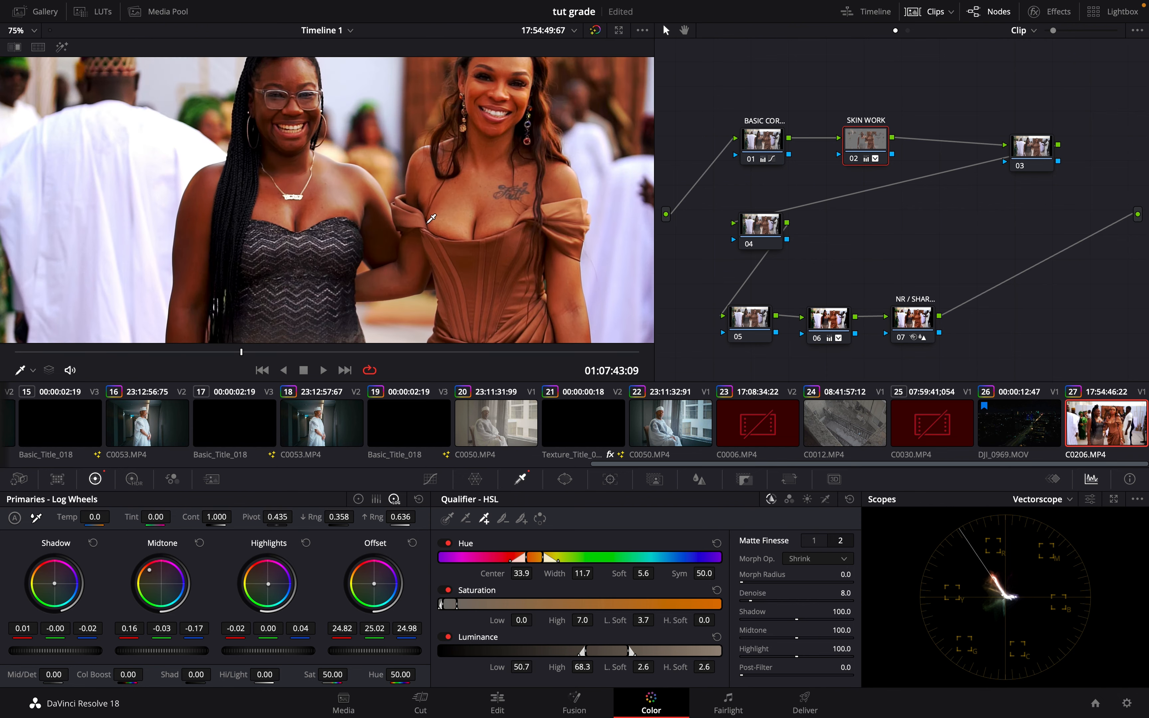
{"action": "scroll", "coordinate": [432, 218], "scroll_direction": "down", "scroll_amount": 5}
{"action": "scroll", "coordinate": [431, 218], "scroll_direction": "up", "scroll_amount": 3}
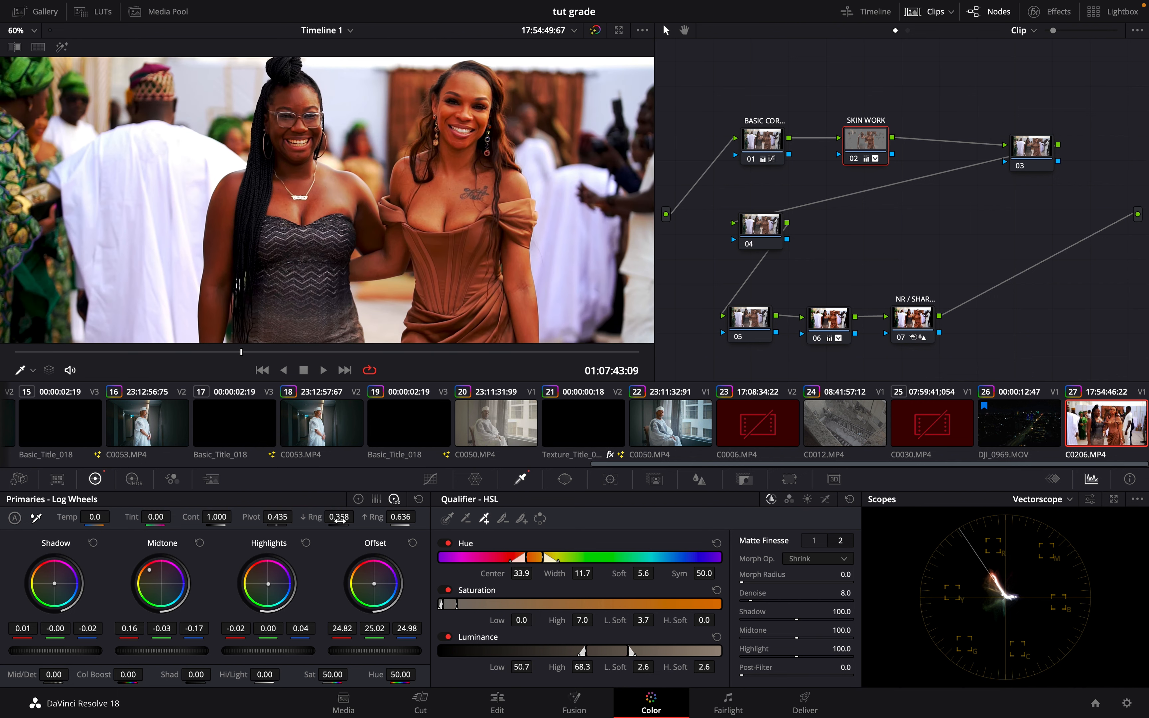
- Adjust node 02's log low range to 0.418 and high range to 0.566, checking the skin up close
{"action": "left_click_drag", "start_coordinate": [339, 518], "coordinate": [360, 518]}
{"action": "left_click_drag", "start_coordinate": [399, 521], "coordinate": [378, 524]}
{"action": "scroll", "coordinate": [426, 209], "scroll_direction": "down", "scroll_amount": 2}
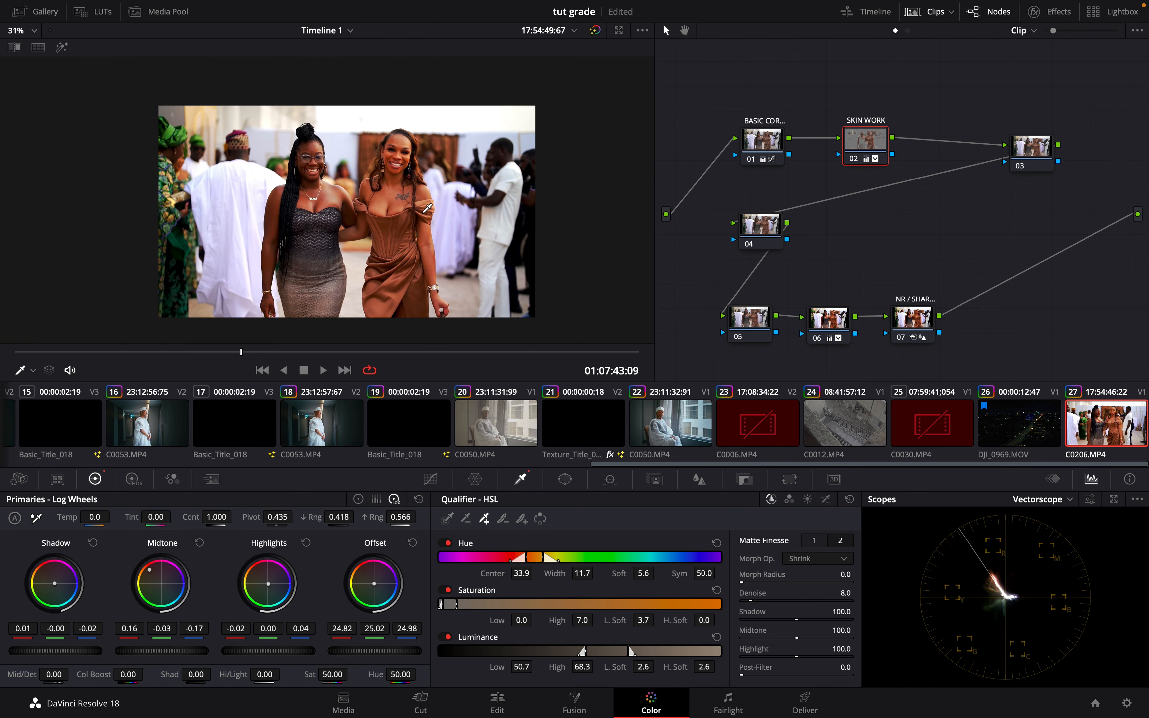
{"action": "scroll", "coordinate": [427, 209], "scroll_direction": "up", "scroll_amount": 1}
{"action": "scroll", "coordinate": [427, 209], "scroll_direction": "up", "scroll_amount": 2}
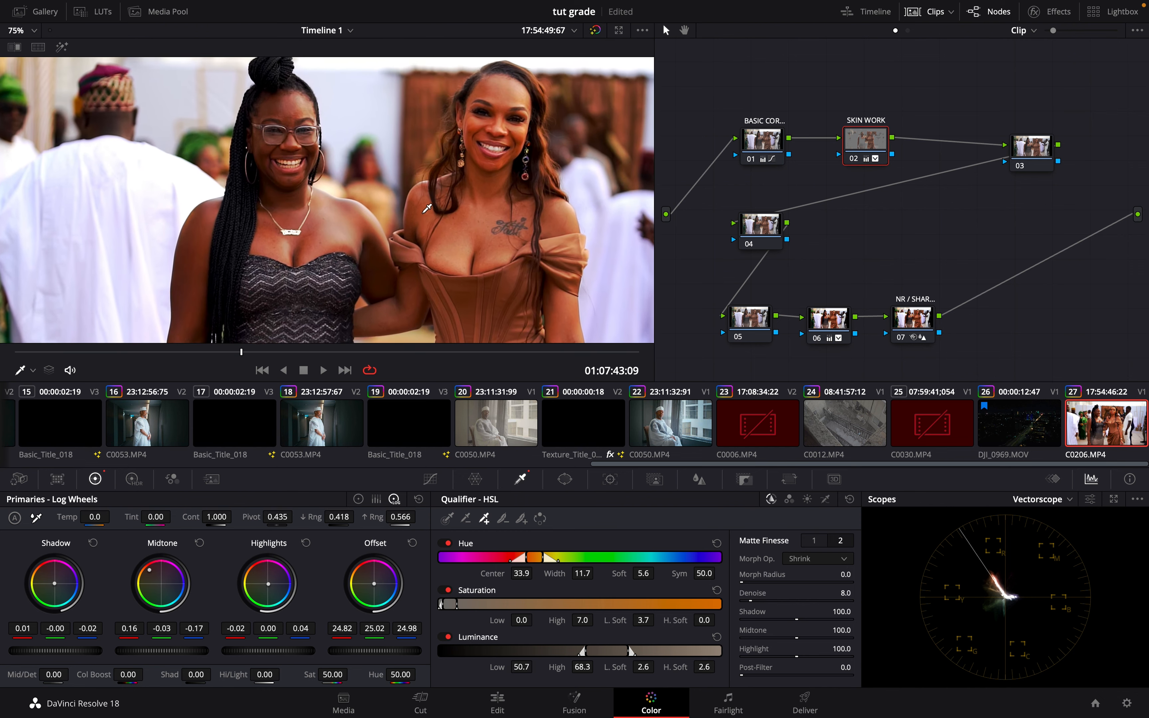
{"action": "key", "text": "space"}
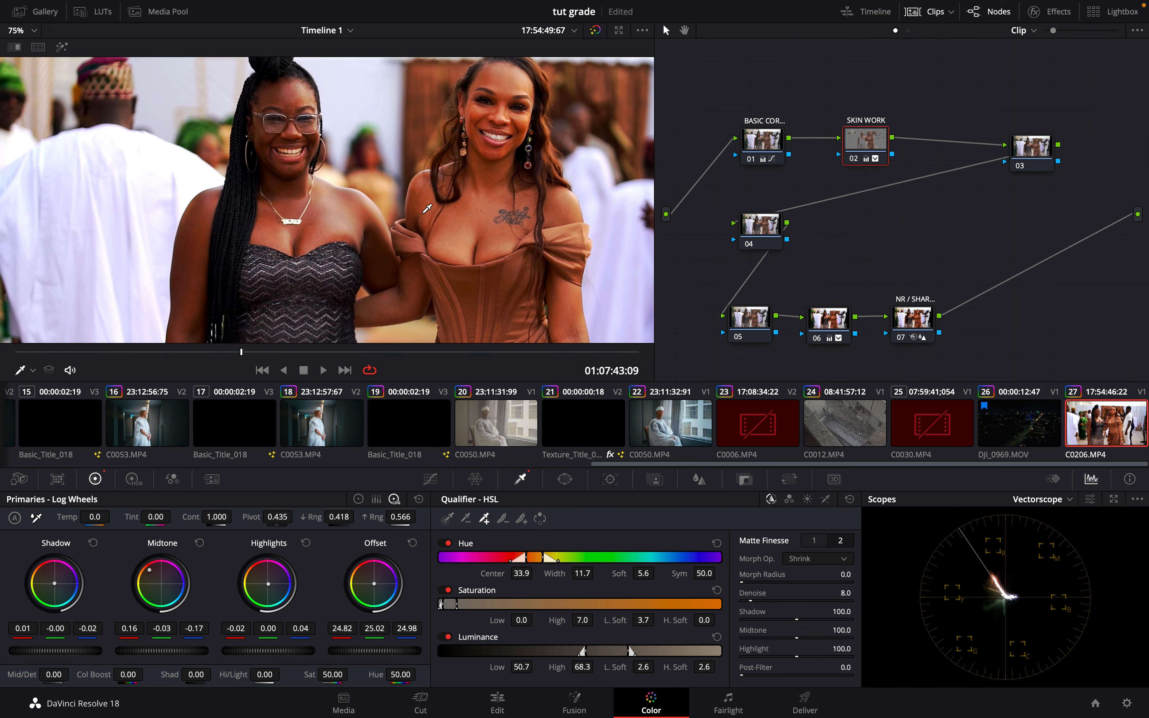
{"action": "scroll", "coordinate": [427, 209], "scroll_direction": "down", "scroll_amount": 3}
{"action": "scroll", "coordinate": [427, 209], "scroll_direction": "up", "scroll_amount": 3}
- Set node 02's log high range to 0.484 and low range to 0.434
{"action": "left_click_drag", "start_coordinate": [393, 517], "coordinate": [373, 522]}
{"action": "scroll", "coordinate": [472, 251], "scroll_direction": "down", "scroll_amount": 5}
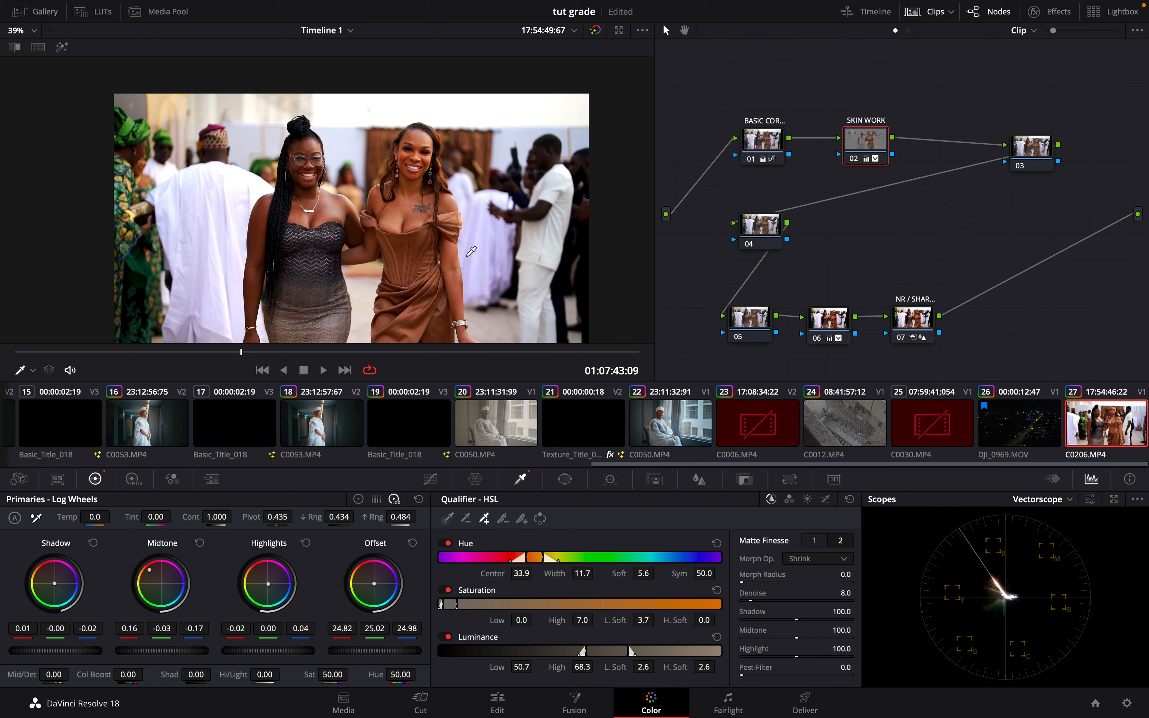
- Compare the skin tones with node 02 disabled and enabled
{"action": "scroll", "coordinate": [471, 250], "scroll_direction": "up", "scroll_amount": 1}
{"action": "left_click", "coordinate": [857, 161]}
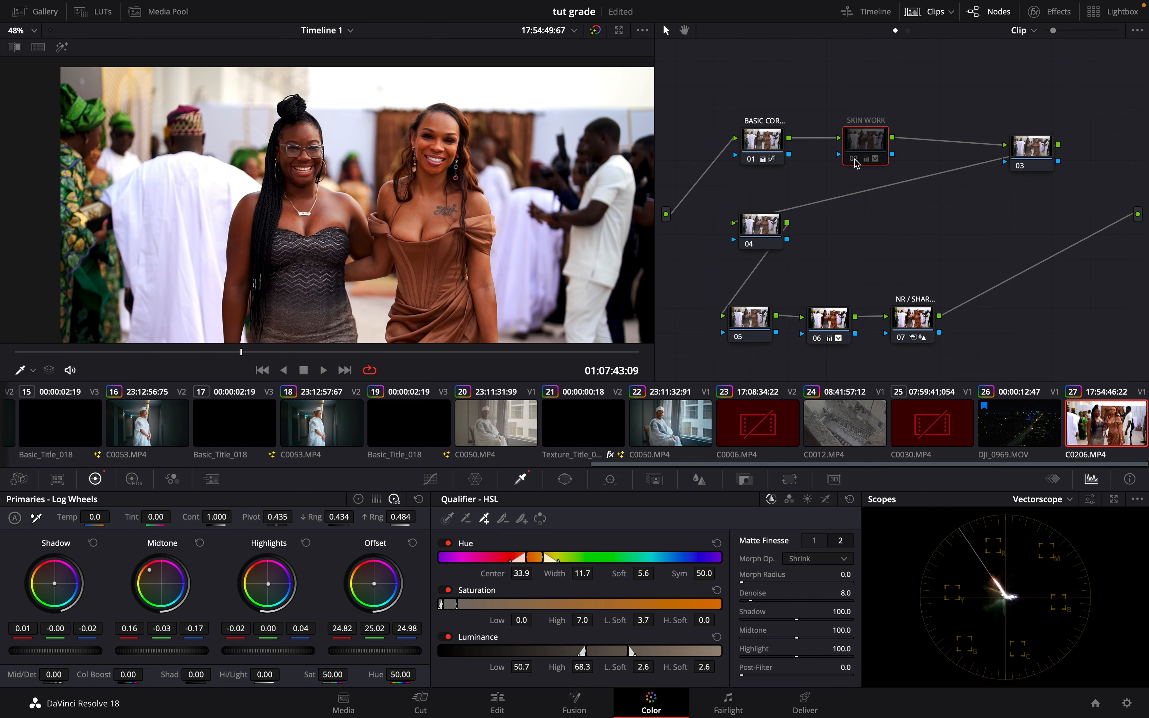
{"action": "left_click", "coordinate": [856, 162]}
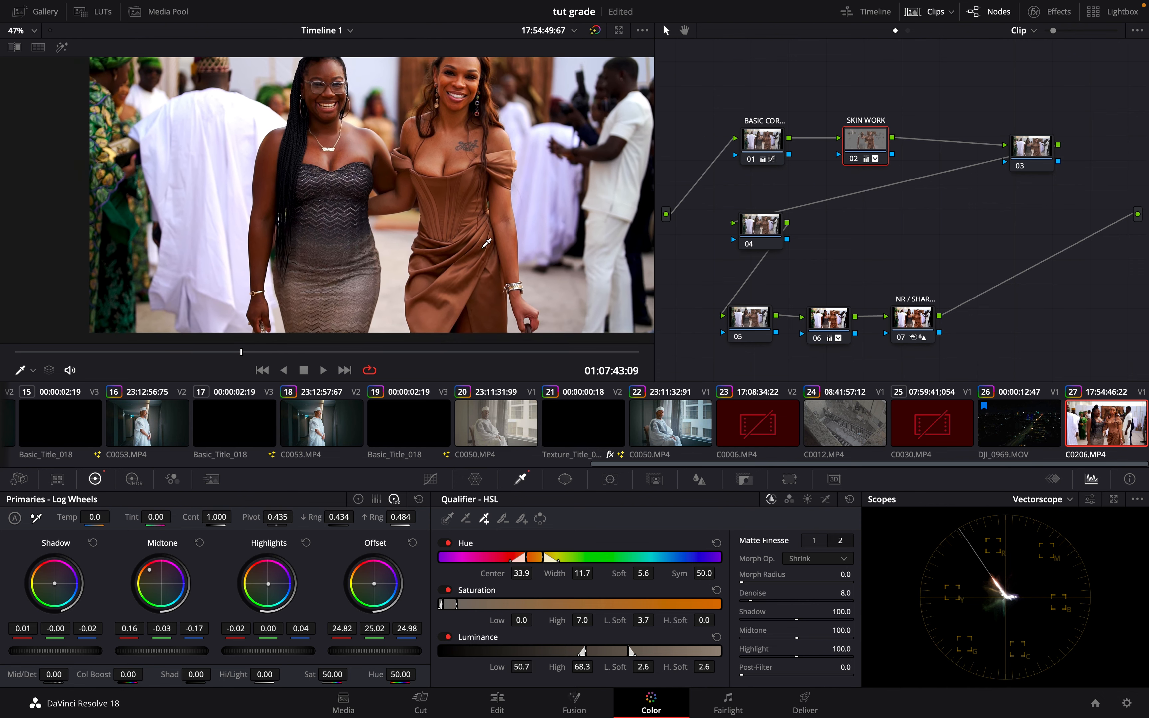
- Fine-tune node 02's log low range to 0.410 while judging the two women's skin
{"action": "scroll", "coordinate": [485, 243], "scroll_direction": "down", "scroll_amount": 1}
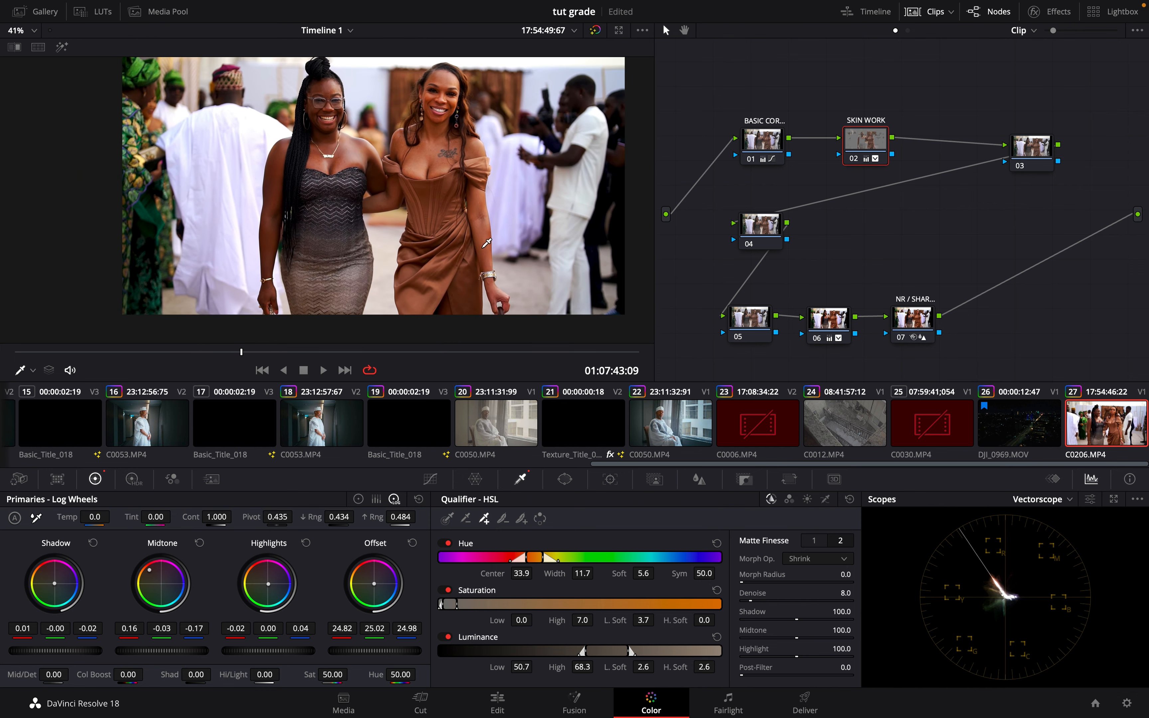
{"action": "scroll", "coordinate": [486, 252], "scroll_direction": "up", "scroll_amount": 5}
{"action": "scroll", "coordinate": [486, 252], "scroll_direction": "down", "scroll_amount": 2}
{"action": "scroll", "coordinate": [487, 252], "scroll_direction": "right", "scroll_amount": 2}
{"action": "scroll", "coordinate": [487, 252], "scroll_direction": "up", "scroll_amount": 2}
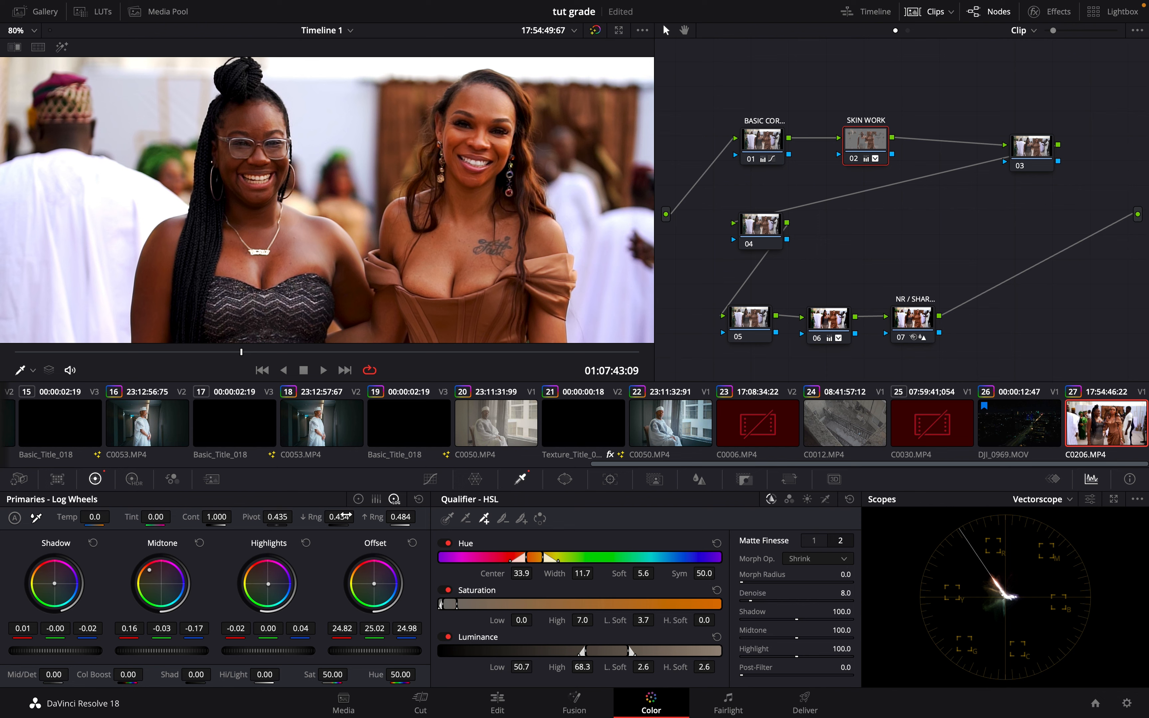
{"action": "left_click_drag", "start_coordinate": [342, 518], "coordinate": [334, 516]}
{"action": "scroll", "coordinate": [453, 181], "scroll_direction": "down", "scroll_amount": 5}
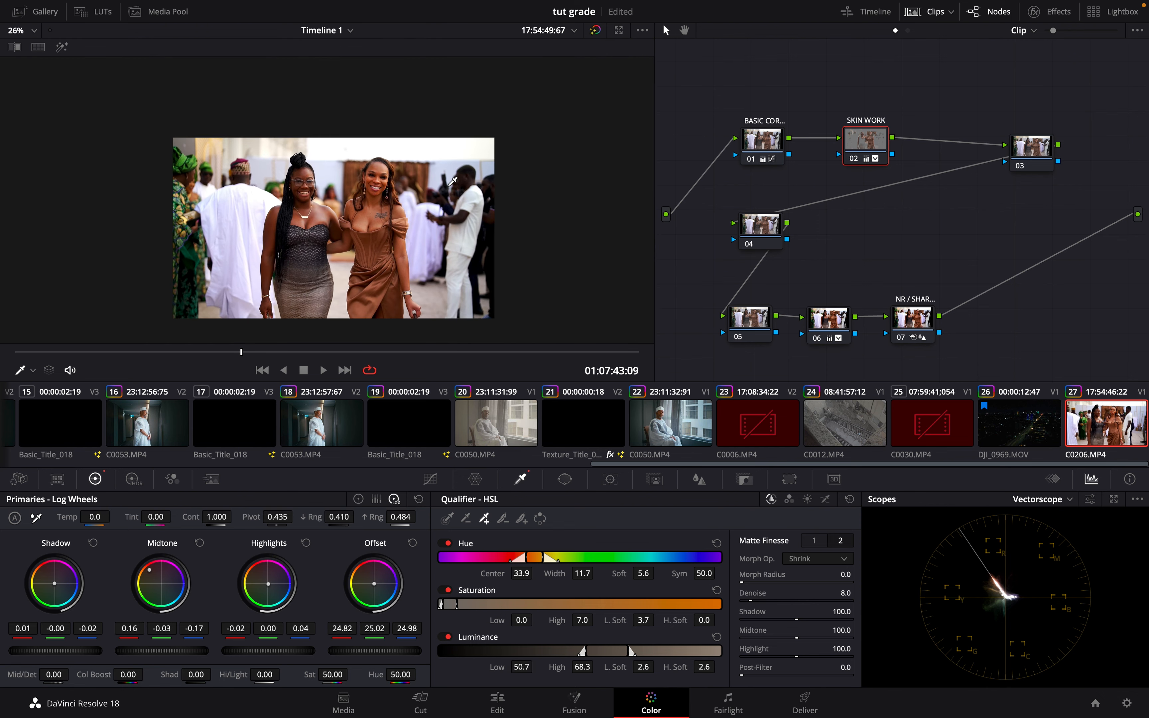
- Examine the graded skin tones of both women up close and in the full frame
{"action": "scroll", "coordinate": [453, 182], "scroll_direction": "up", "scroll_amount": 2}
{"action": "scroll", "coordinate": [453, 182], "scroll_direction": "down", "scroll_amount": 4}
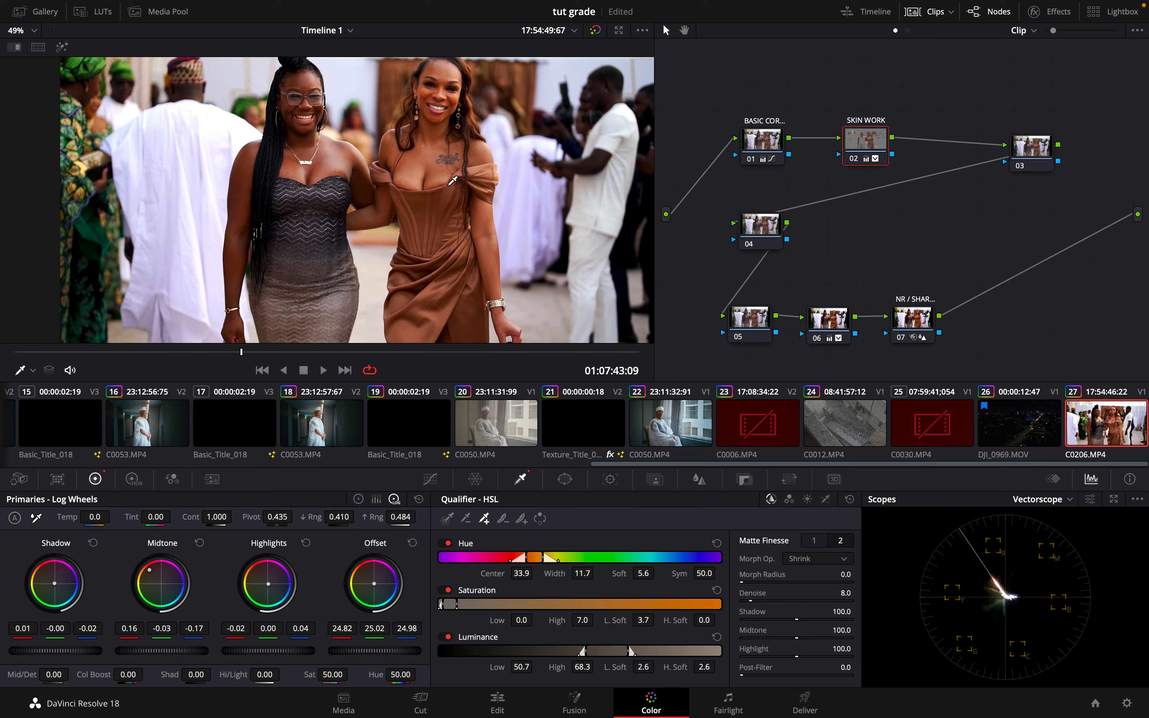
{"action": "scroll", "coordinate": [452, 181], "scroll_direction": "down", "scroll_amount": 1}
{"action": "scroll", "coordinate": [452, 181], "scroll_direction": "up", "scroll_amount": 6}
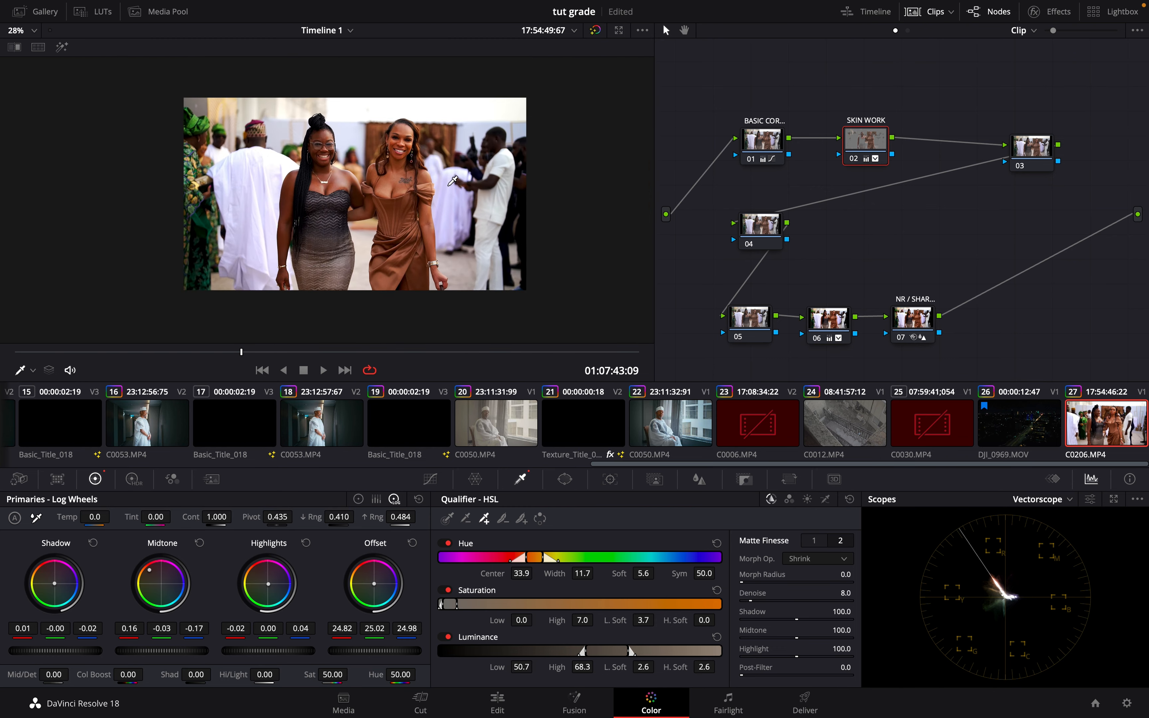
{"action": "scroll", "coordinate": [368, 138], "scroll_direction": "down", "scroll_amount": 4}
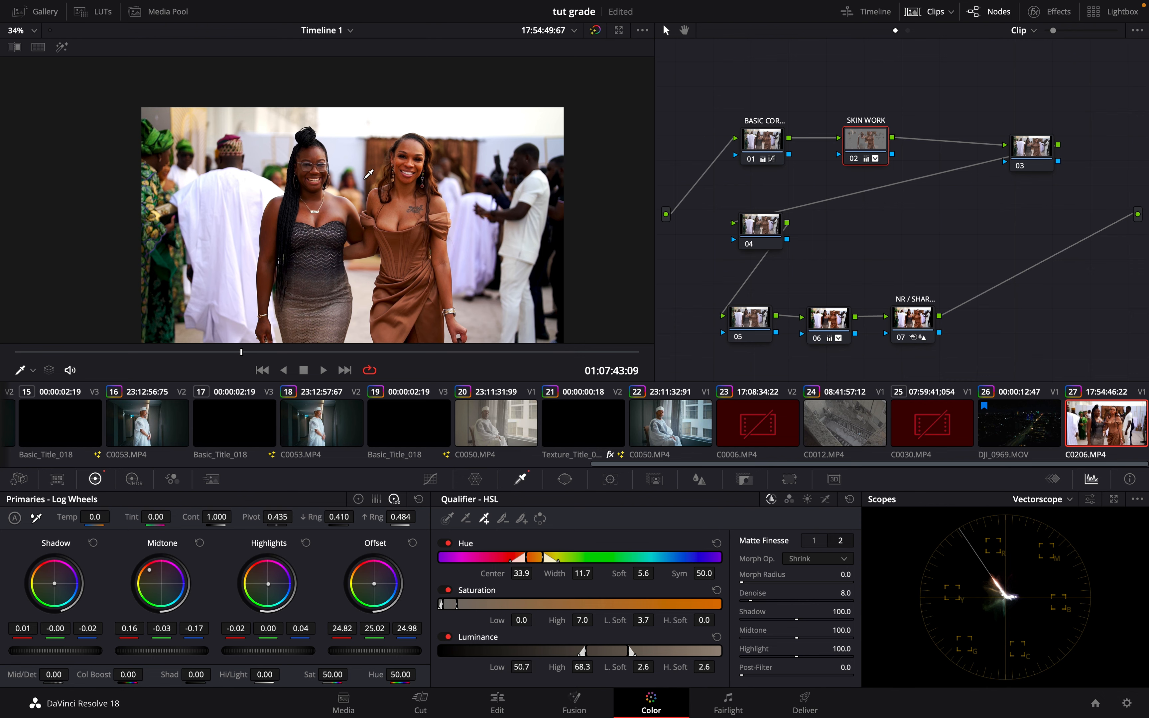
{"action": "scroll", "coordinate": [368, 174], "scroll_direction": "up", "scroll_amount": 3}
{"action": "scroll", "coordinate": [368, 174], "scroll_direction": "up", "scroll_amount": 6}
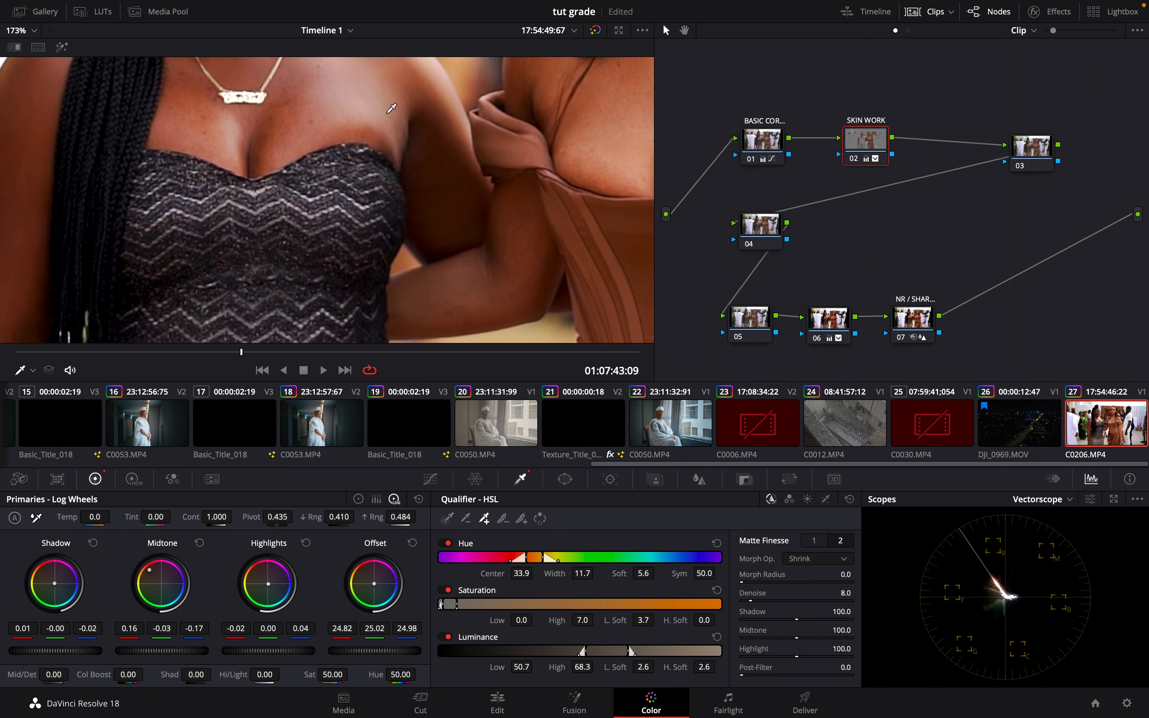
{"action": "scroll", "coordinate": [391, 108], "scroll_direction": "down", "scroll_amount": 8}
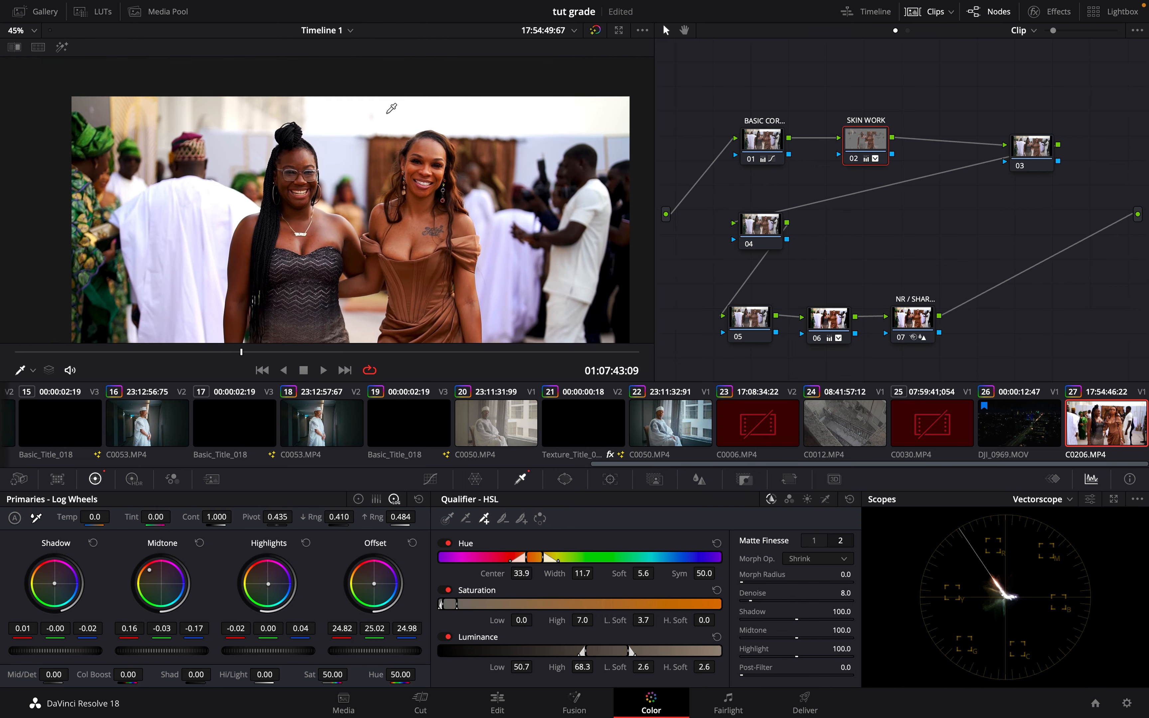
{"action": "scroll", "coordinate": [395, 100], "scroll_direction": "down", "scroll_amount": 2}
{"action": "scroll", "coordinate": [395, 105], "scroll_direction": "down", "scroll_amount": 1}
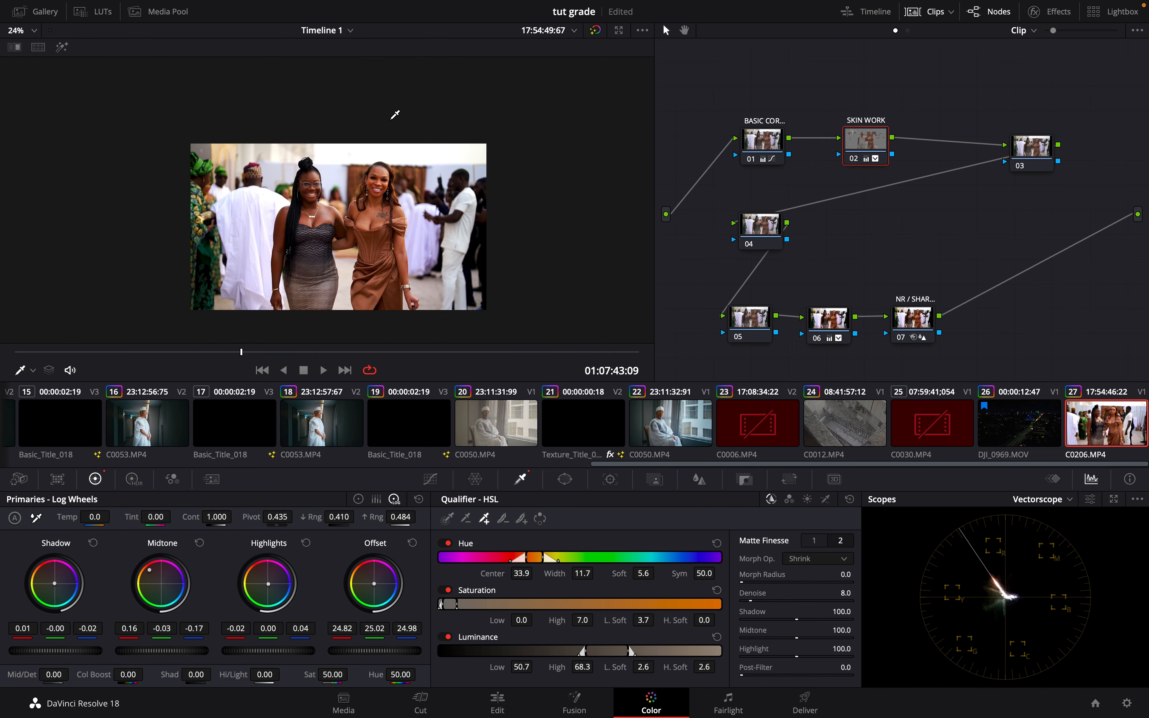
{"action": "scroll", "coordinate": [394, 114], "scroll_direction": "up", "scroll_amount": 3}
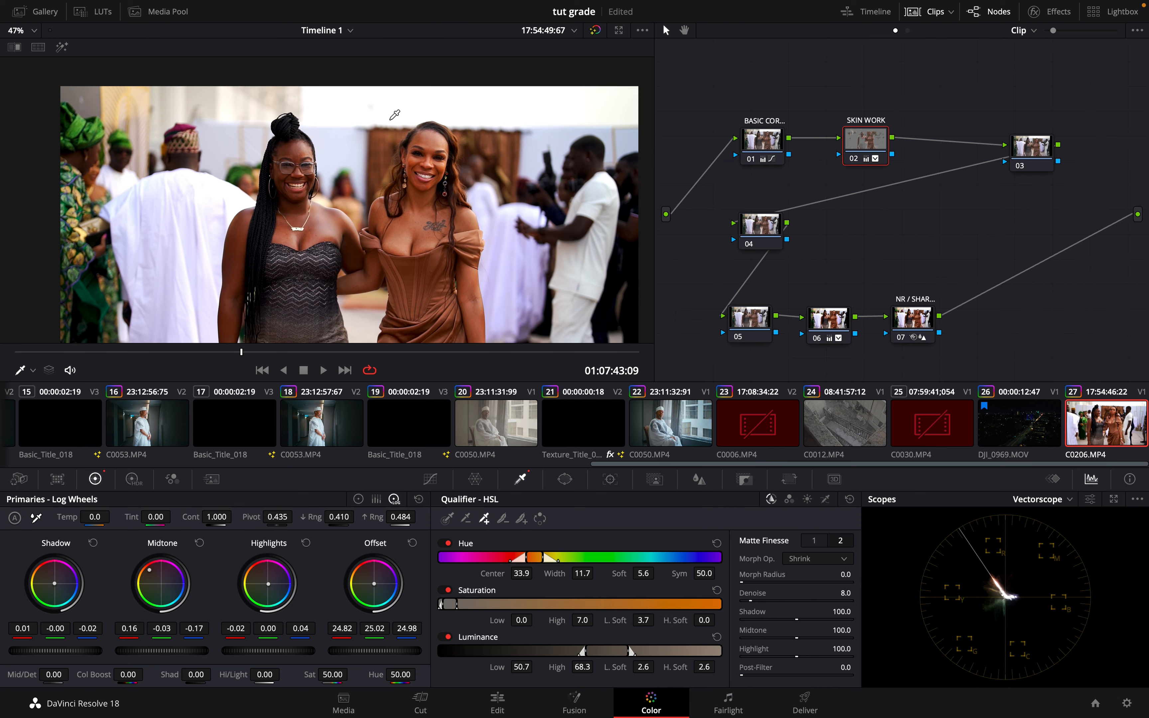
- Compare the image with node 02 off and on, and with the entire grade bypassed and restored
{"action": "left_click", "coordinate": [854, 159]}
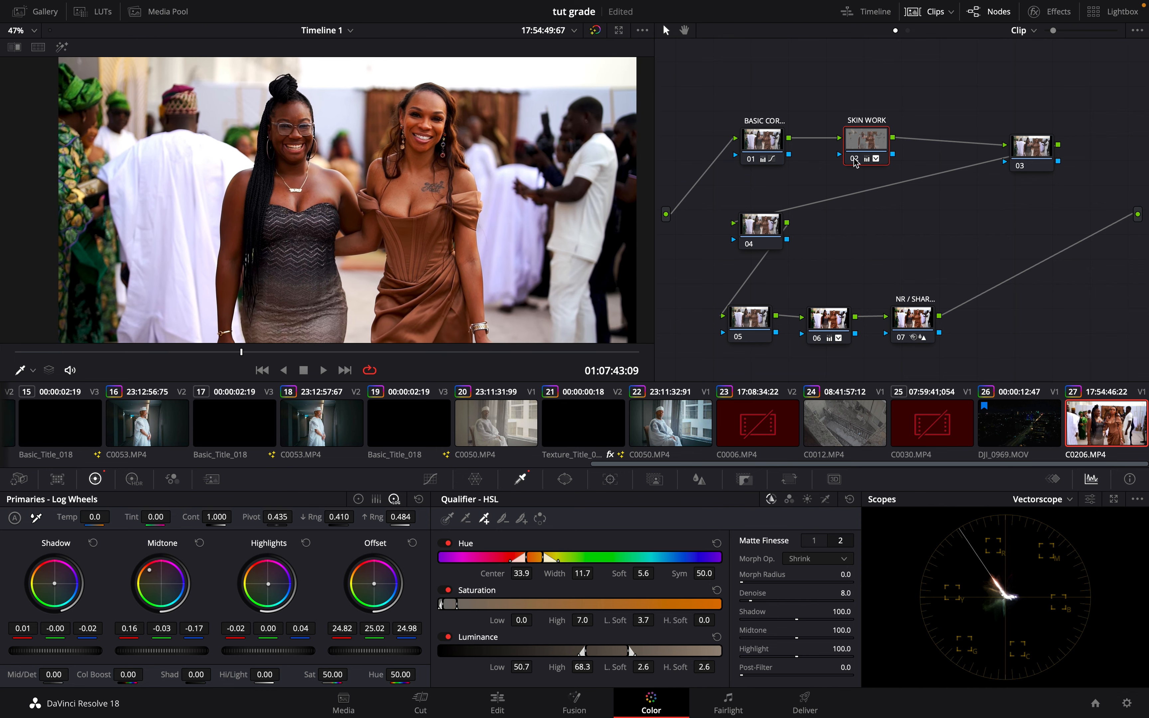
{"action": "left_click", "coordinate": [853, 160]}
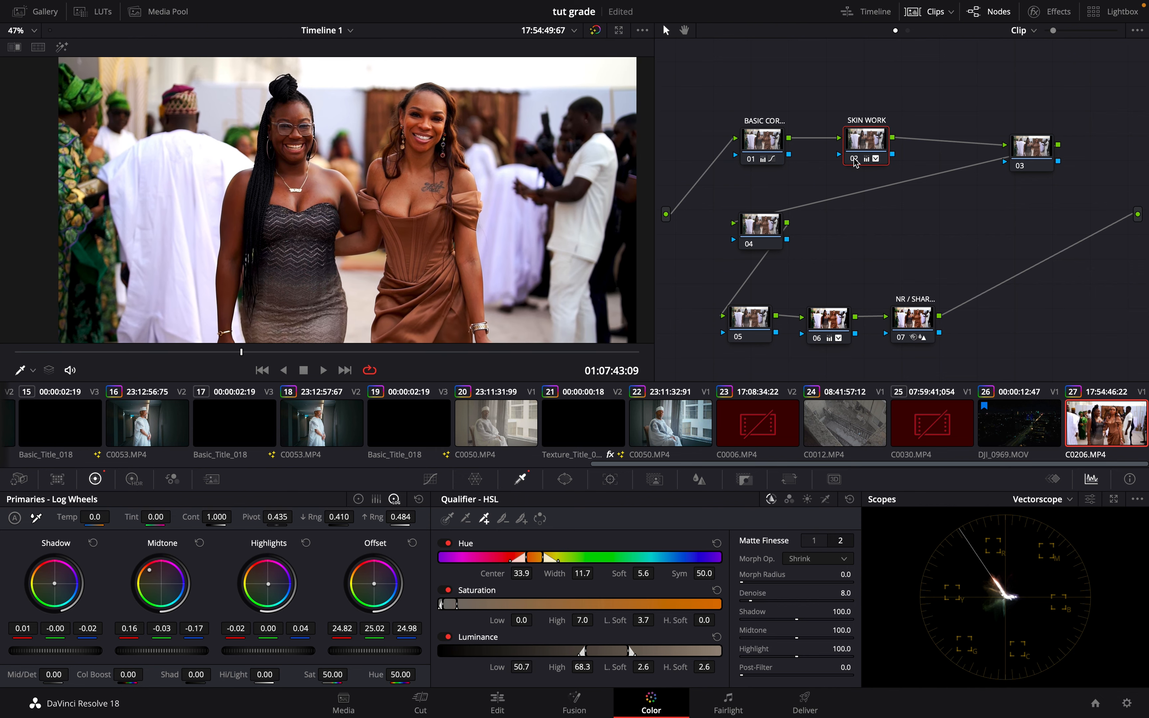
{"action": "left_click", "coordinate": [853, 160]}
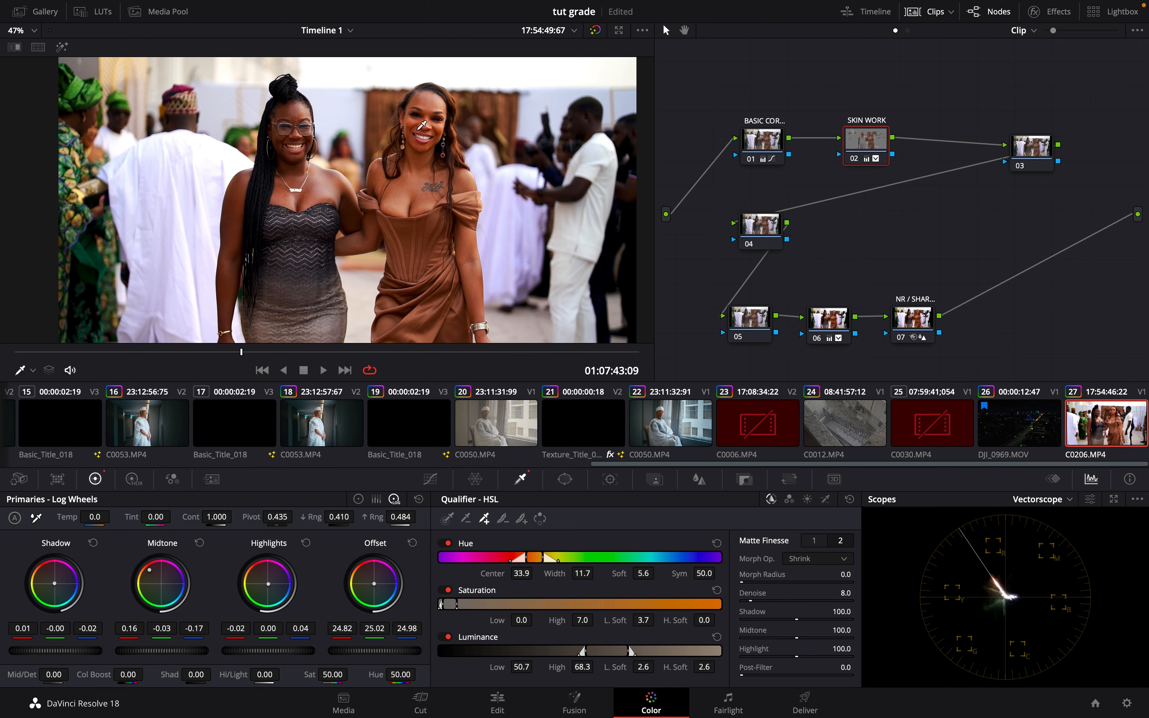
{"action": "left_click", "coordinate": [595, 31]}
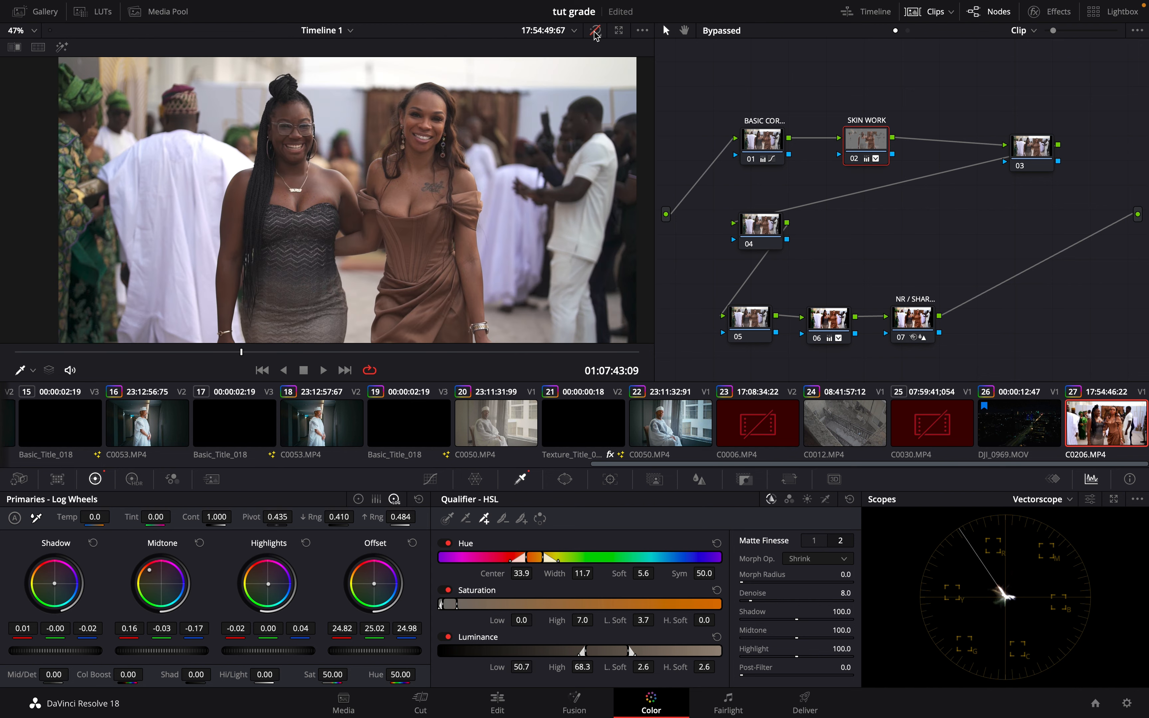
{"action": "left_click", "coordinate": [594, 31]}
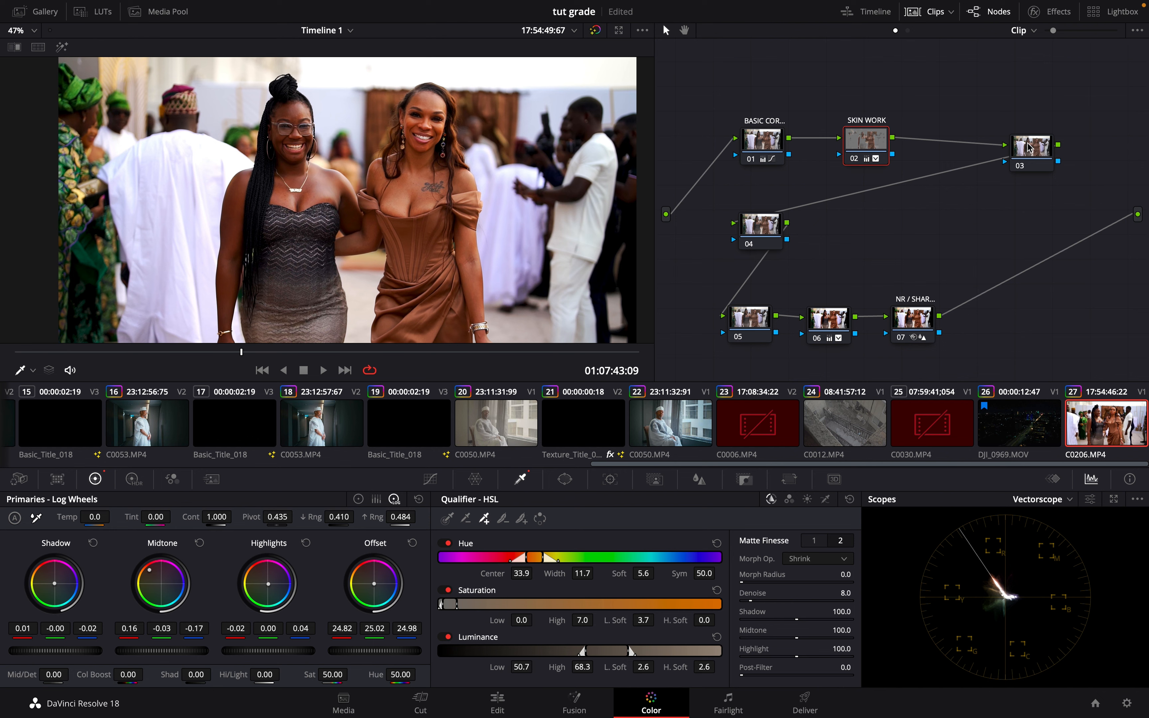
- Rearrange the node tree by moving nodes 04 and 03 inward, leaving node 03 selected
{"action": "left_click_drag", "start_coordinate": [750, 226], "coordinate": [878, 254]}
{"action": "left_click", "coordinate": [1040, 150]}
{"action": "left_click_drag", "start_coordinate": [1040, 150], "coordinate": [997, 142]}
{"action": "right_click", "coordinate": [997, 142]}
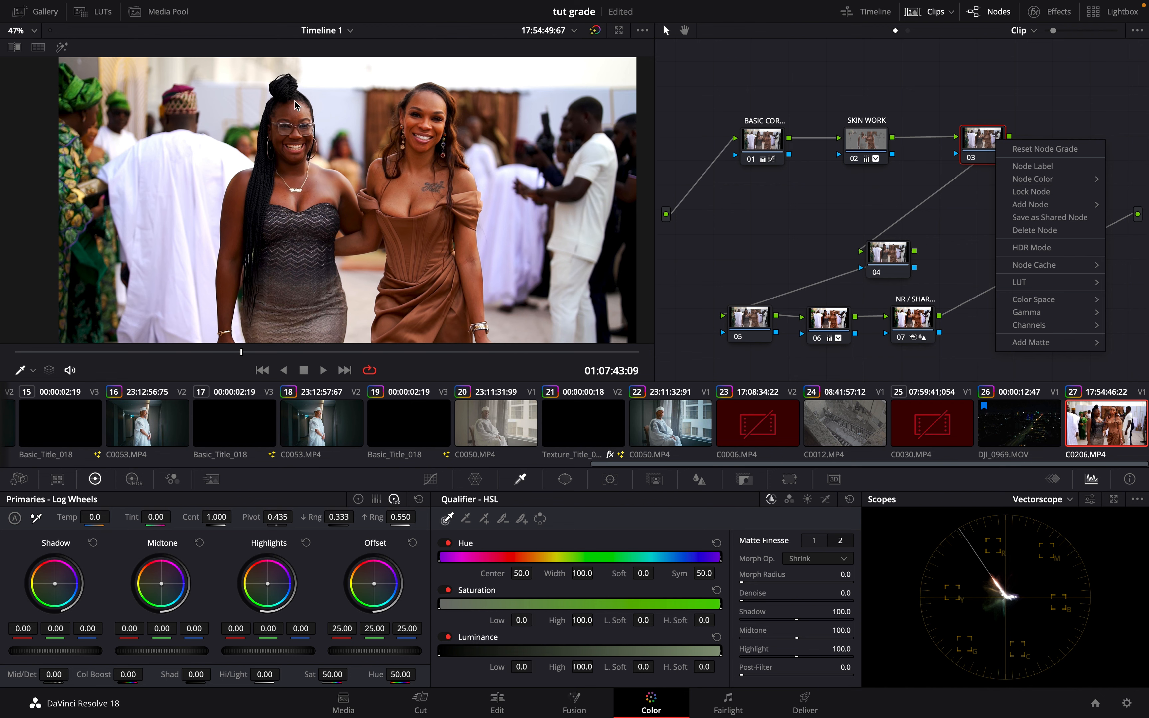
{"action": "scroll", "coordinate": [294, 104], "scroll_direction": "down", "scroll_amount": 2}
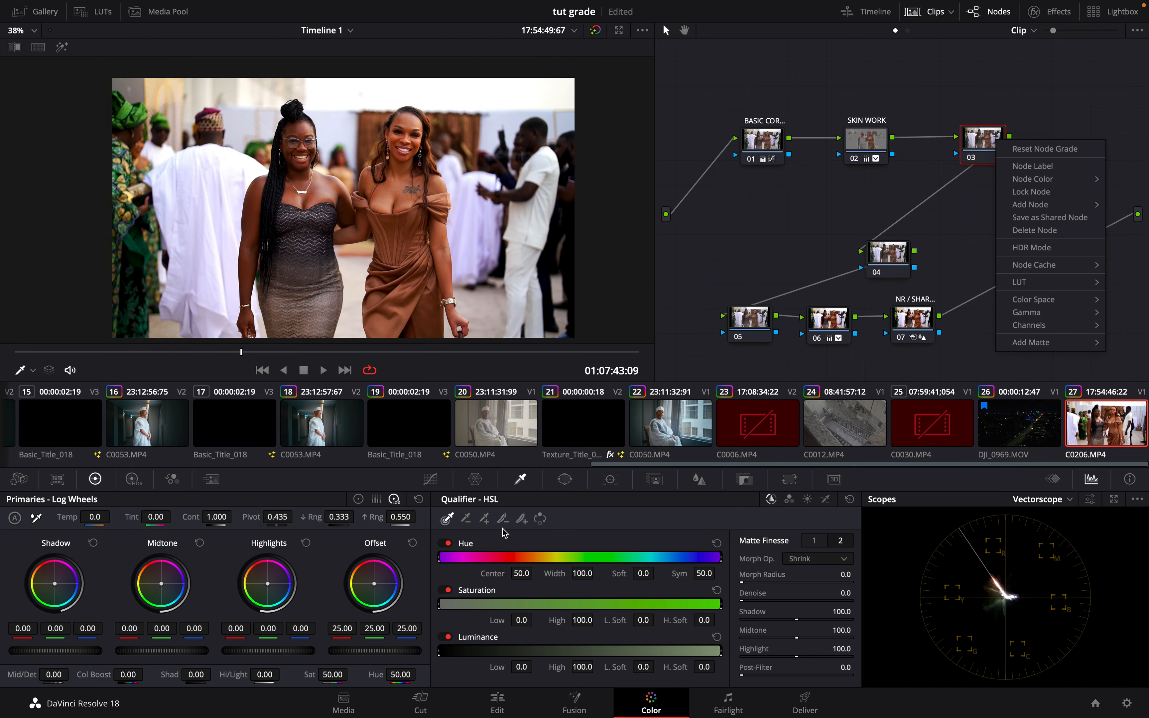
- Mask both women on node 03 with a circle window of about 79 softness, and slightly lift the upper part of its custom curve
{"action": "left_click", "coordinate": [563, 478]}
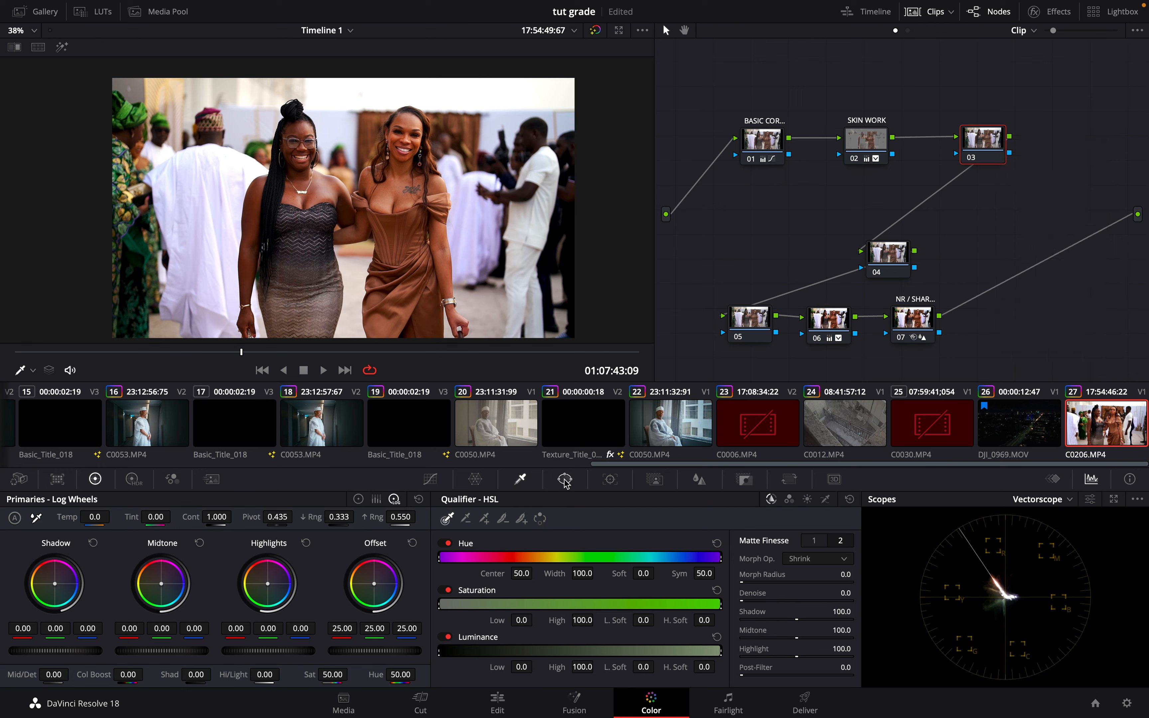
{"action": "left_click", "coordinate": [564, 479]}
{"action": "left_click", "coordinate": [465, 588]}
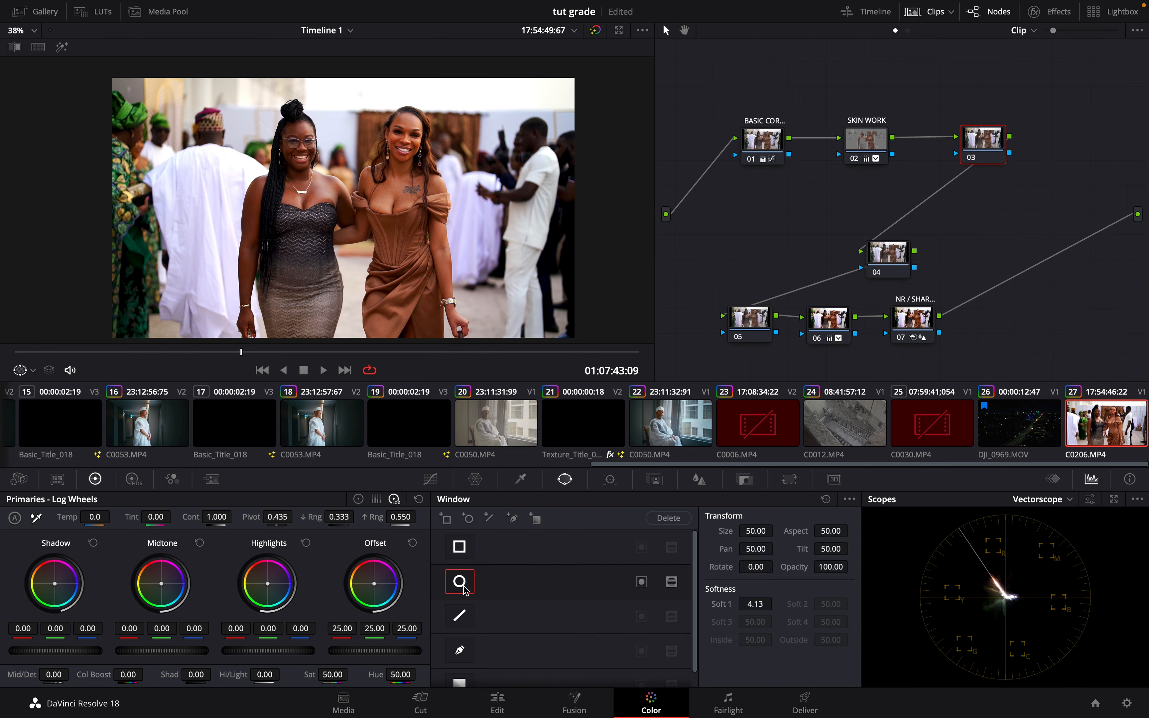
{"action": "left_click_drag", "start_coordinate": [274, 281], "coordinate": [162, 351]}
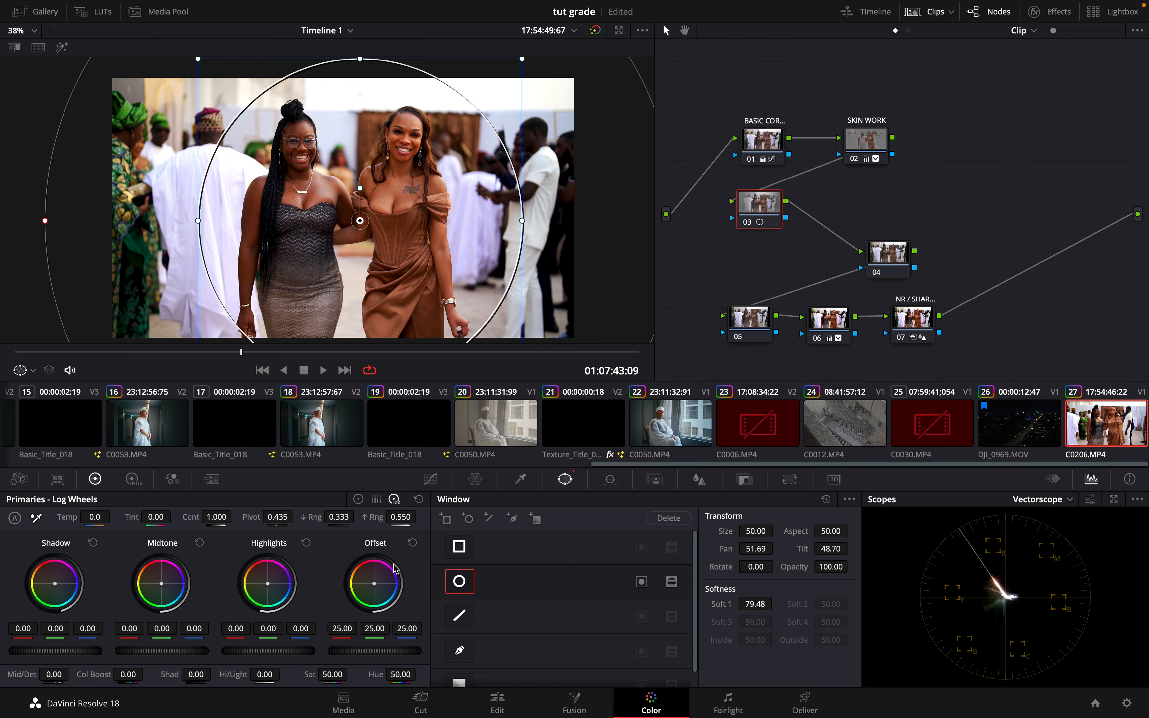
{"action": "left_click", "coordinate": [430, 478]}
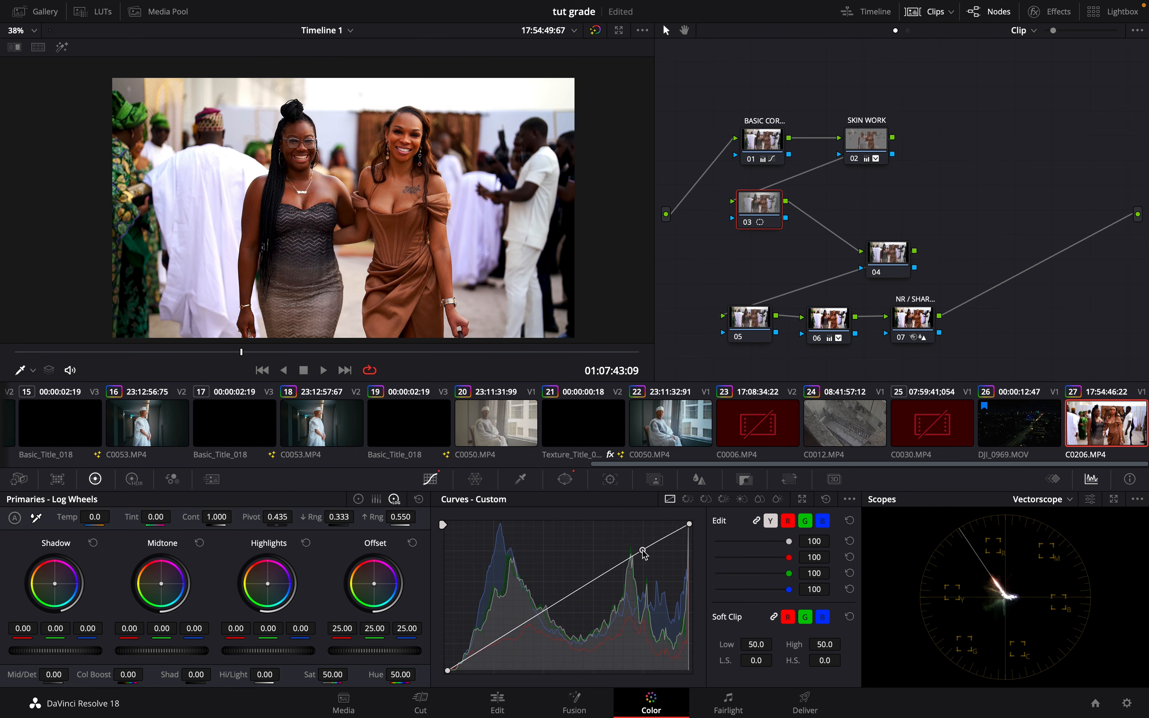
- Add an outside node after node 03 and pull its custom curve down slightly at the midtones to darken the surroundings
{"action": "right_click", "coordinate": [758, 207]}
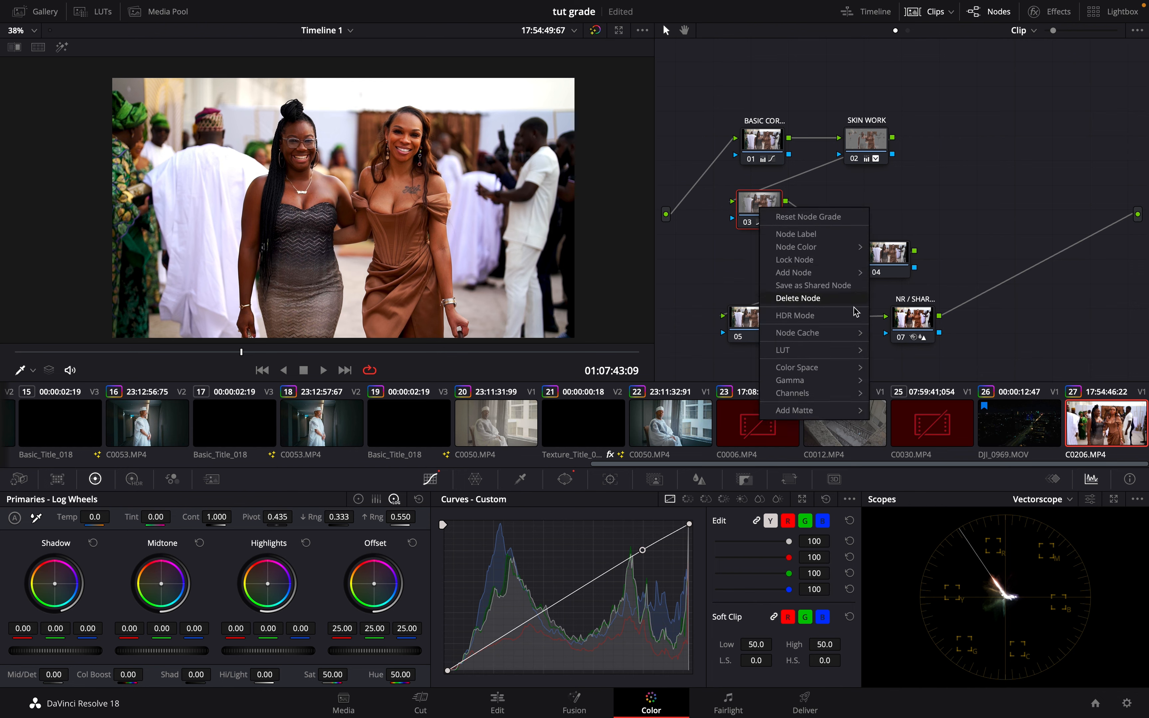
{"action": "mouse_move", "coordinate": [855, 273]}
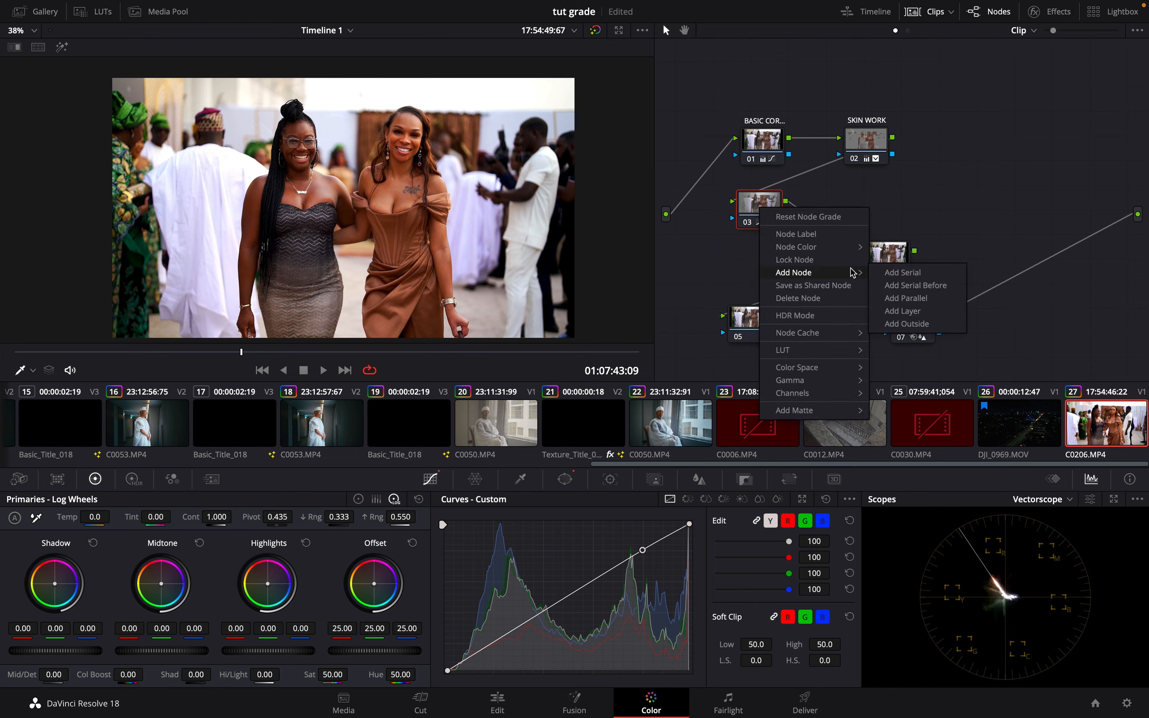
{"action": "left_click", "coordinate": [907, 324]}
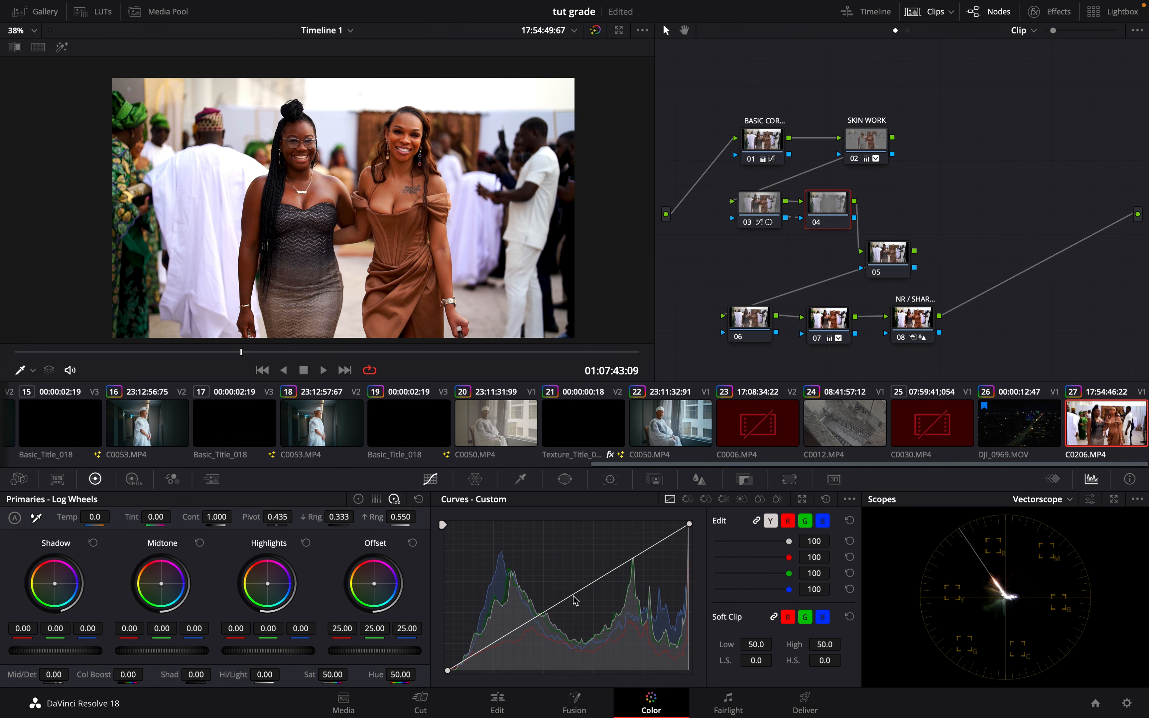
{"action": "left_click_drag", "start_coordinate": [578, 597], "coordinate": [584, 605]}
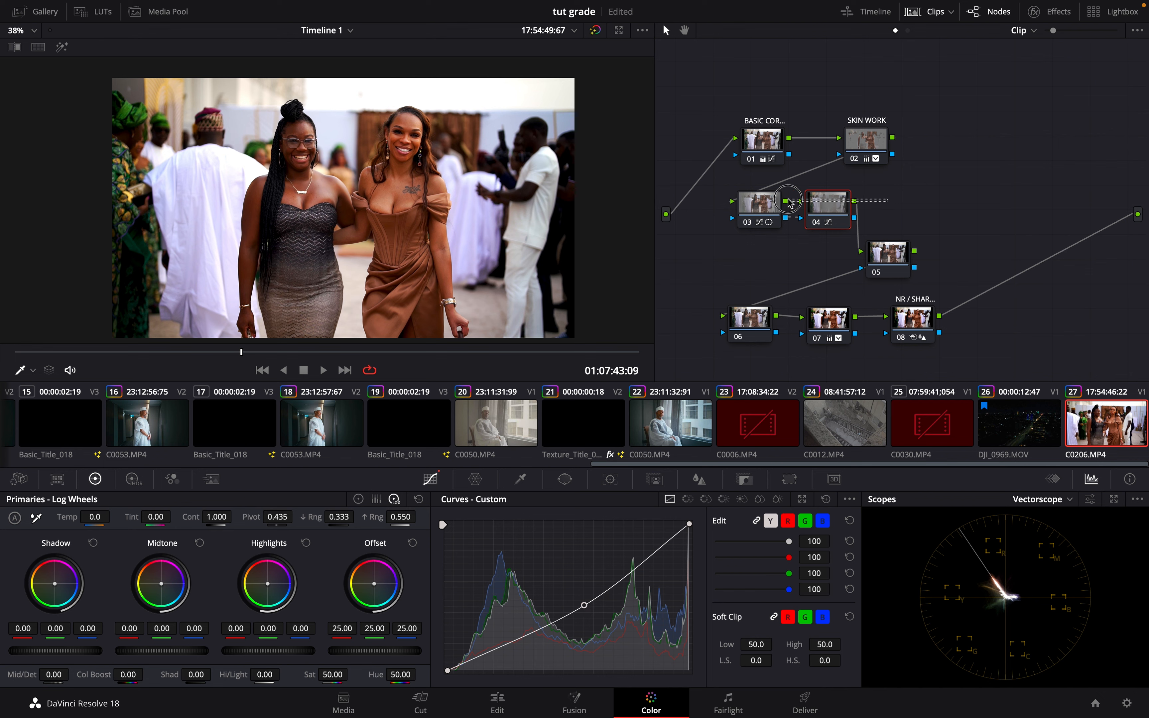
- Compare the image with nodes 03 and 04 disabled and enabled together
{"action": "key", "text": "ctrl+d"}
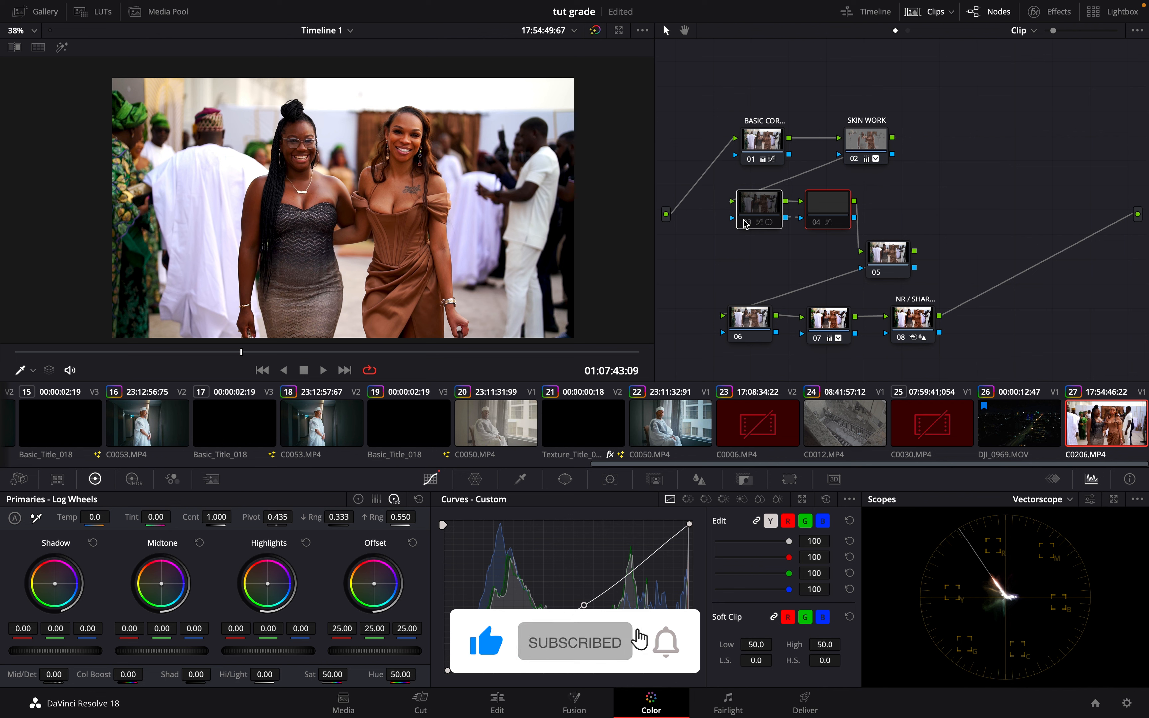
{"action": "key", "text": "ctrl+d"}
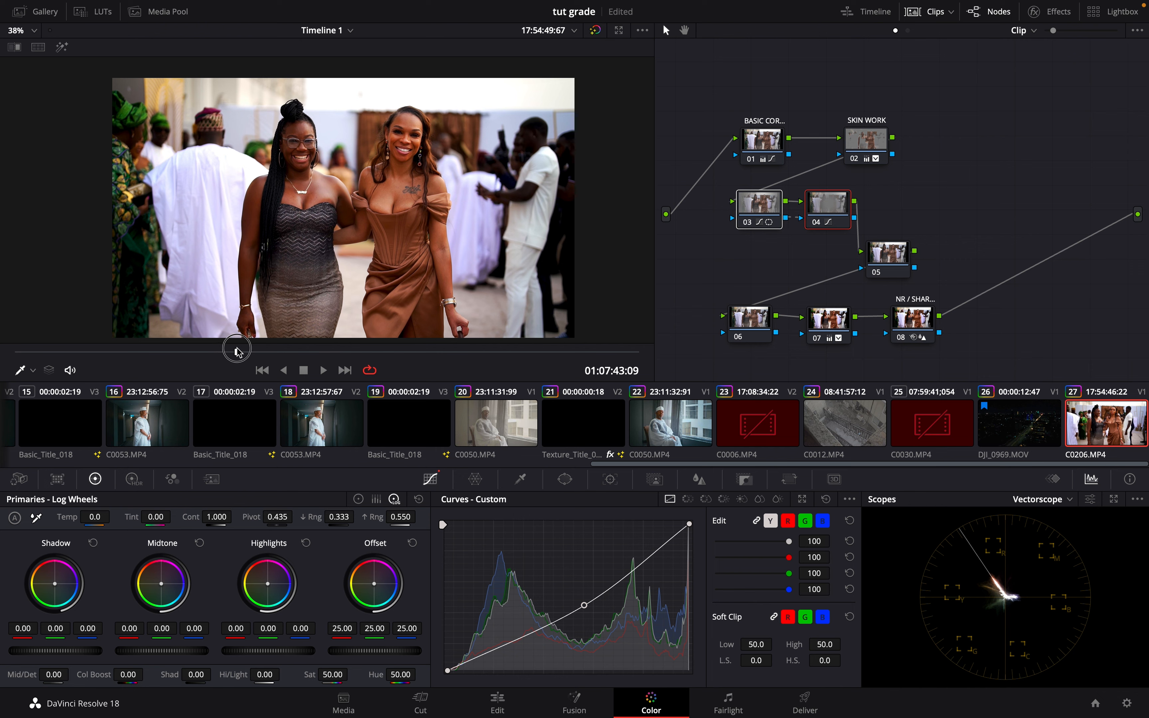
- Scrub the clip to 01:07:45:16 and track node 03's circle window forward and in reverse with the Cloud Tracker
{"action": "left_click_drag", "start_coordinate": [456, 345], "coordinate": [494, 341]}
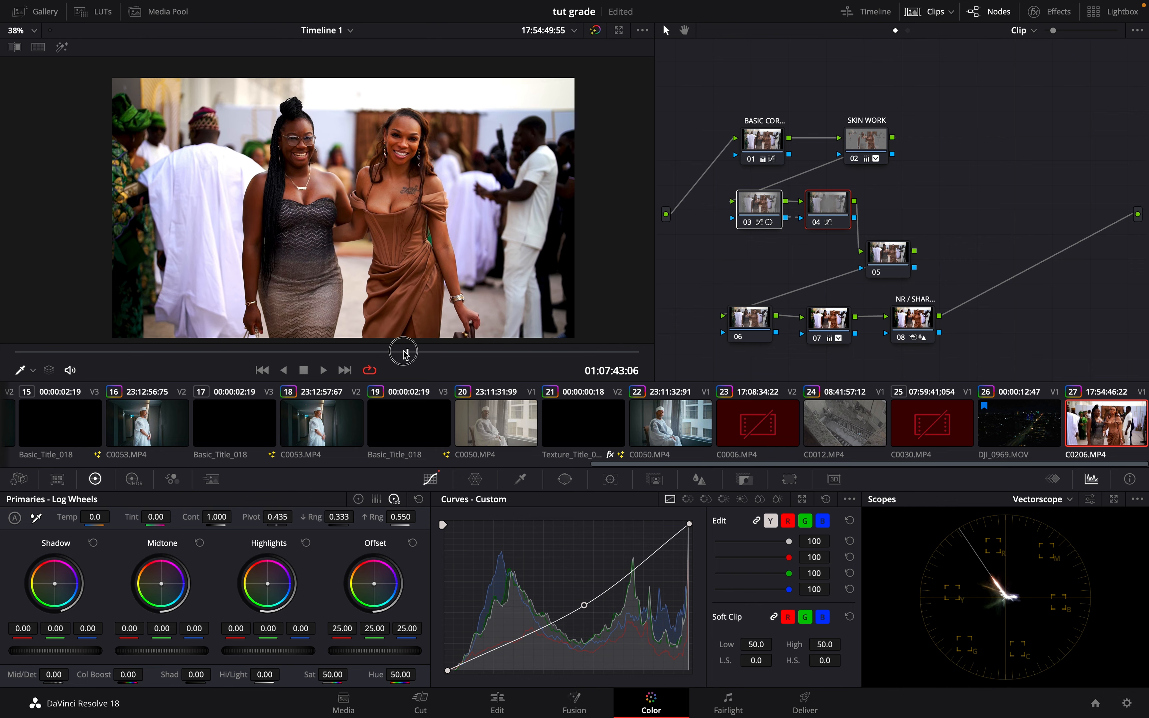
{"action": "scroll", "coordinate": [389, 353], "scroll_direction": "down", "scroll_amount": 3}
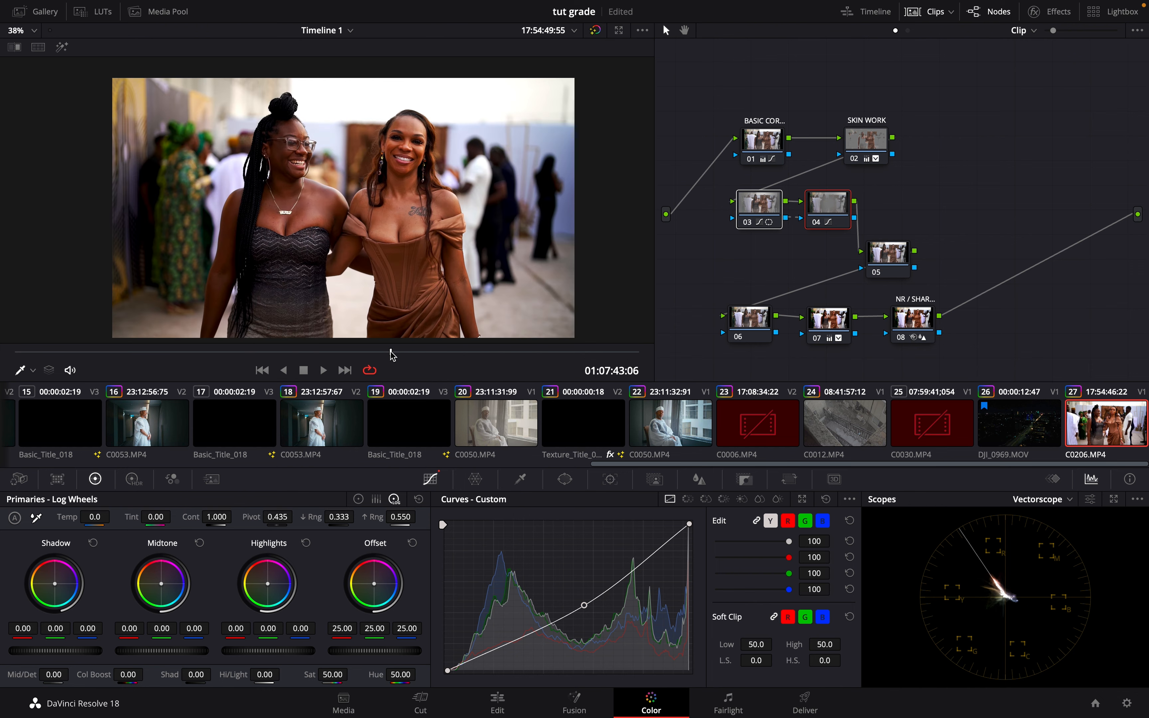
{"action": "scroll", "coordinate": [392, 355], "scroll_direction": "up", "scroll_amount": 3}
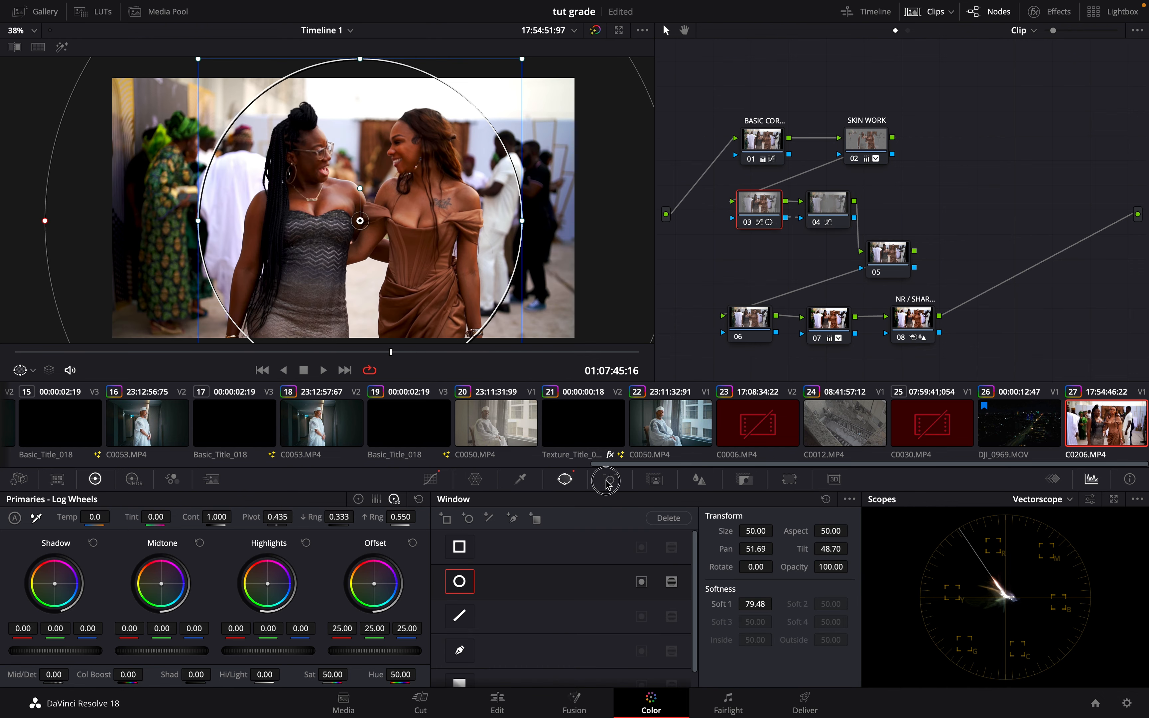
{"action": "left_click", "coordinate": [610, 478]}
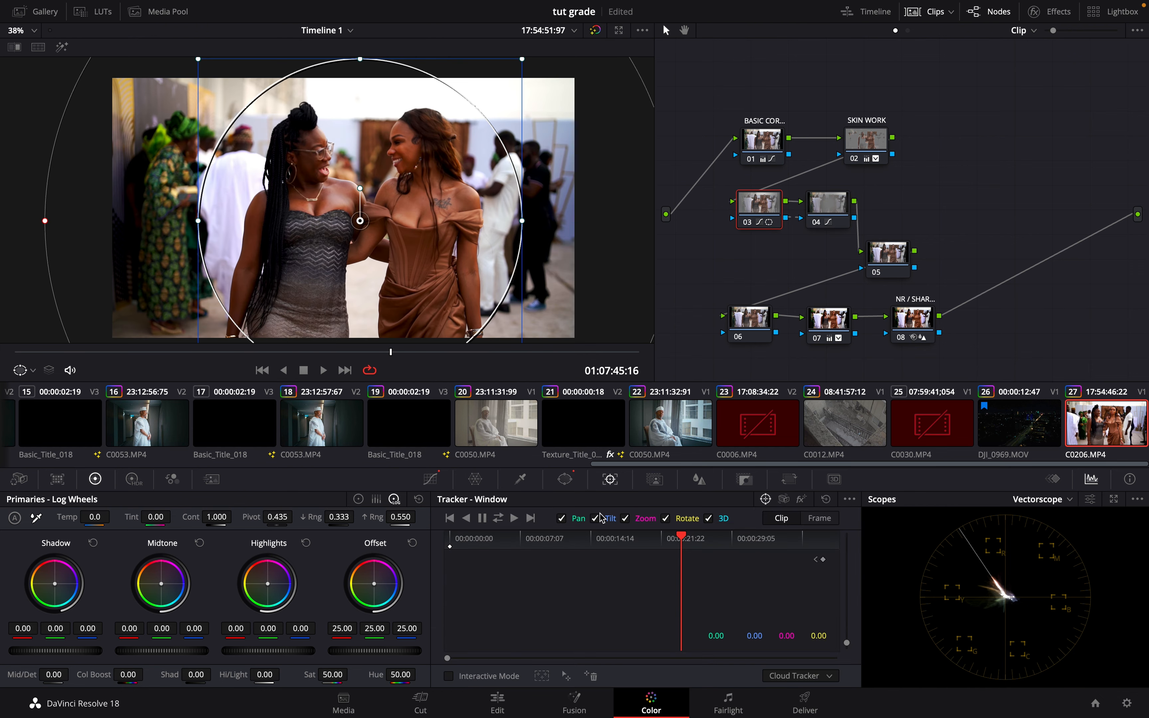
{"action": "left_click", "coordinate": [499, 518]}
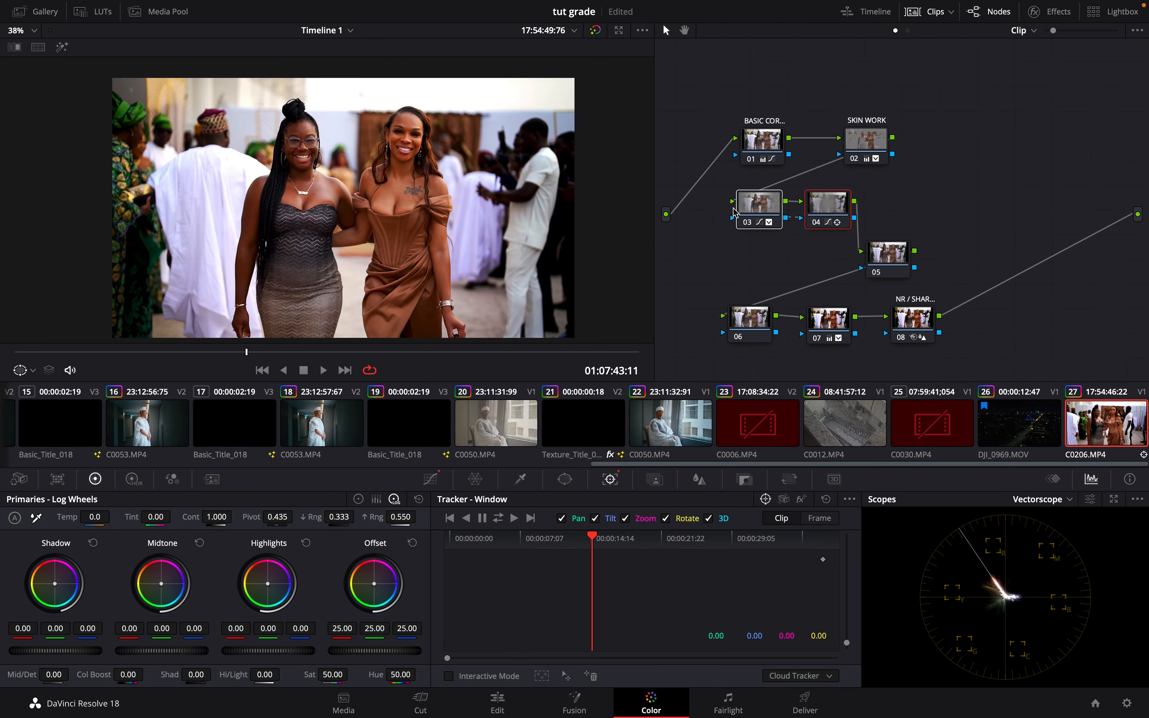
- Place node 05 in line after node 04, and move the playhead to 01:07:44:11
{"action": "left_click_drag", "start_coordinate": [887, 254], "coordinate": [925, 211]}
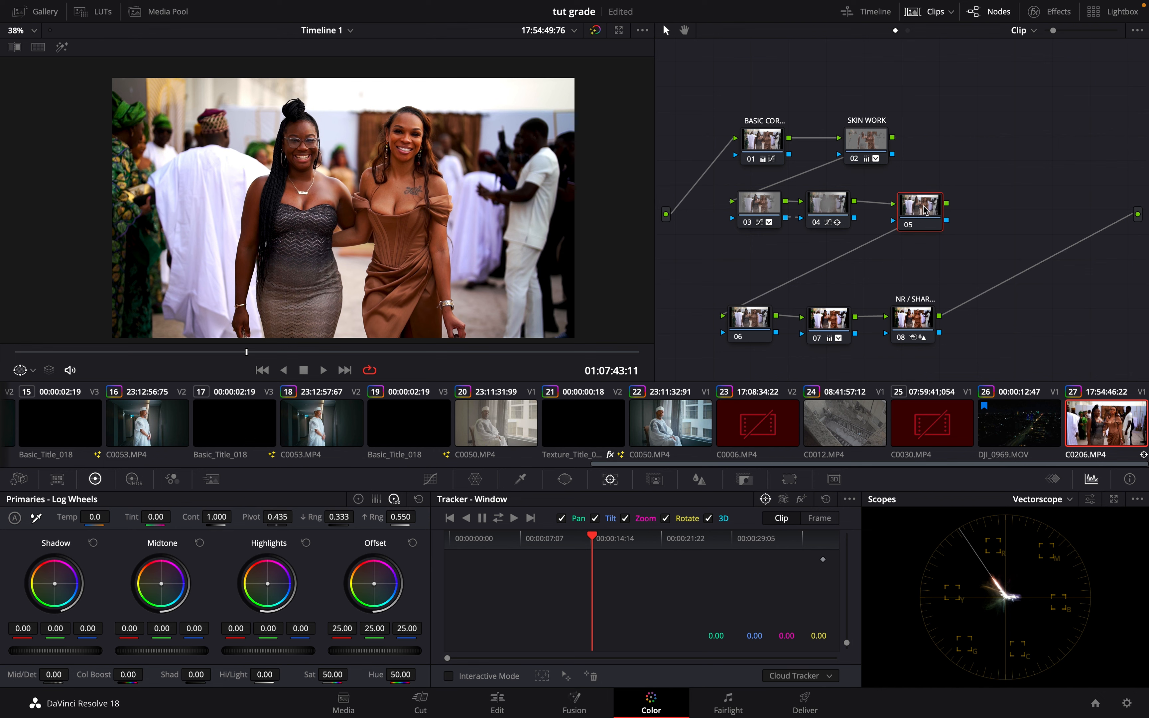
{"action": "left_click_drag", "start_coordinate": [923, 211], "coordinate": [927, 211]}
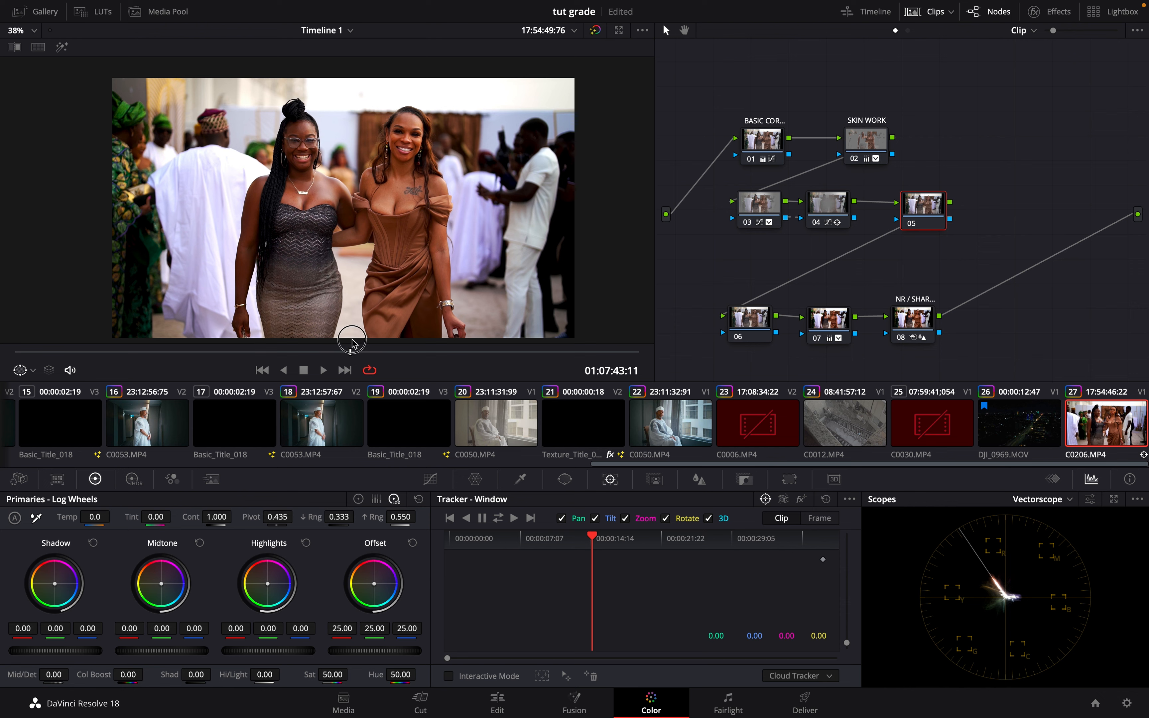
{"action": "left_click", "coordinate": [347, 347]}
{"action": "left_click_drag", "start_coordinate": [347, 347], "coordinate": [311, 349]}
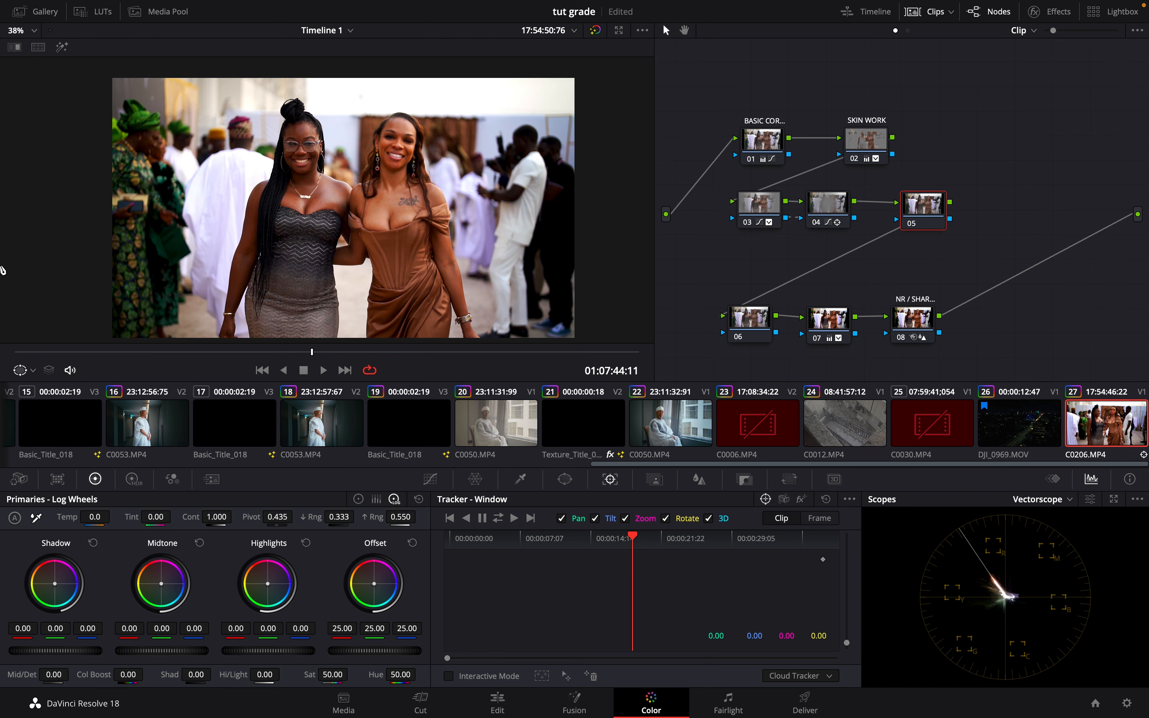
- Browse the Film Looks LUTs and preview the Rec709 looks on node 05
{"action": "left_click", "coordinate": [98, 14]}
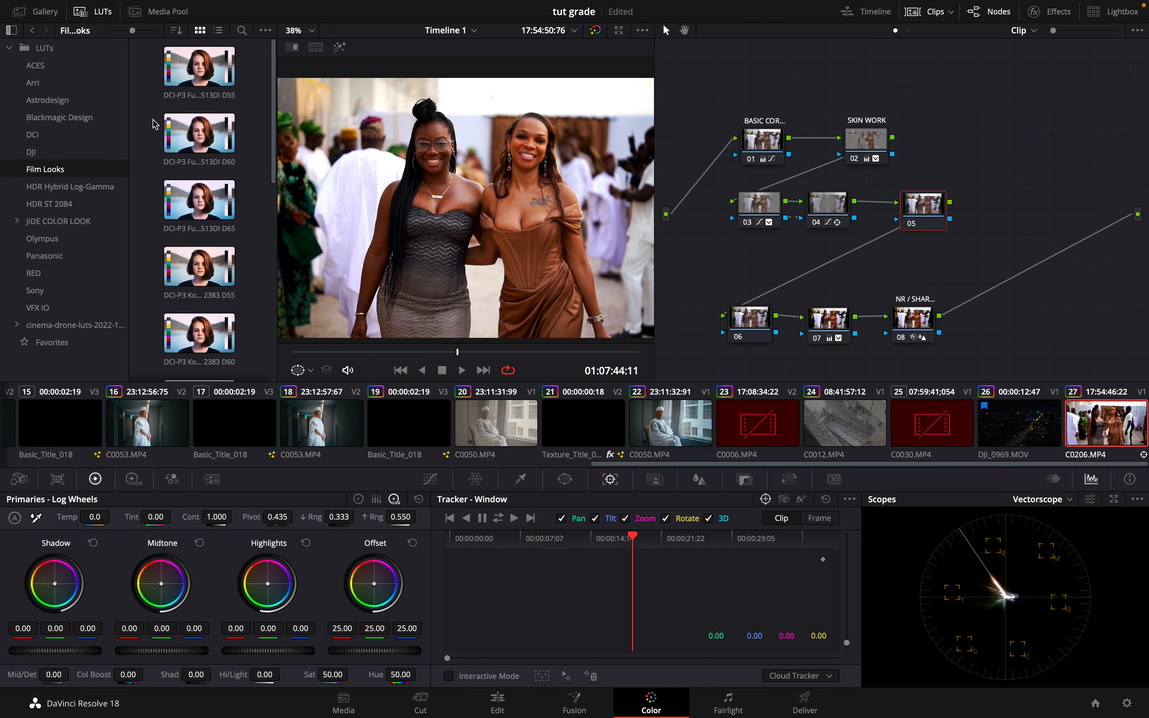
{"action": "scroll", "coordinate": [237, 356], "scroll_direction": "down", "scroll_amount": 7}
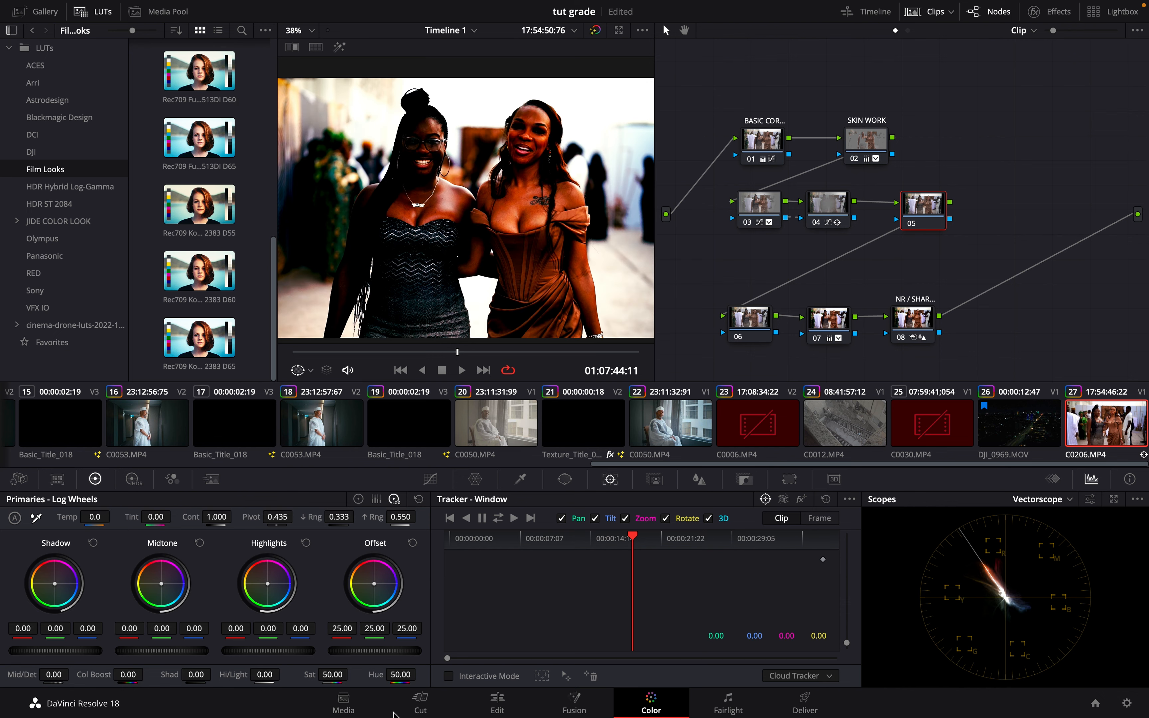
{"action": "left_click", "coordinate": [929, 222]}
{"action": "left_click_drag", "start_coordinate": [929, 221], "coordinate": [922, 222]}
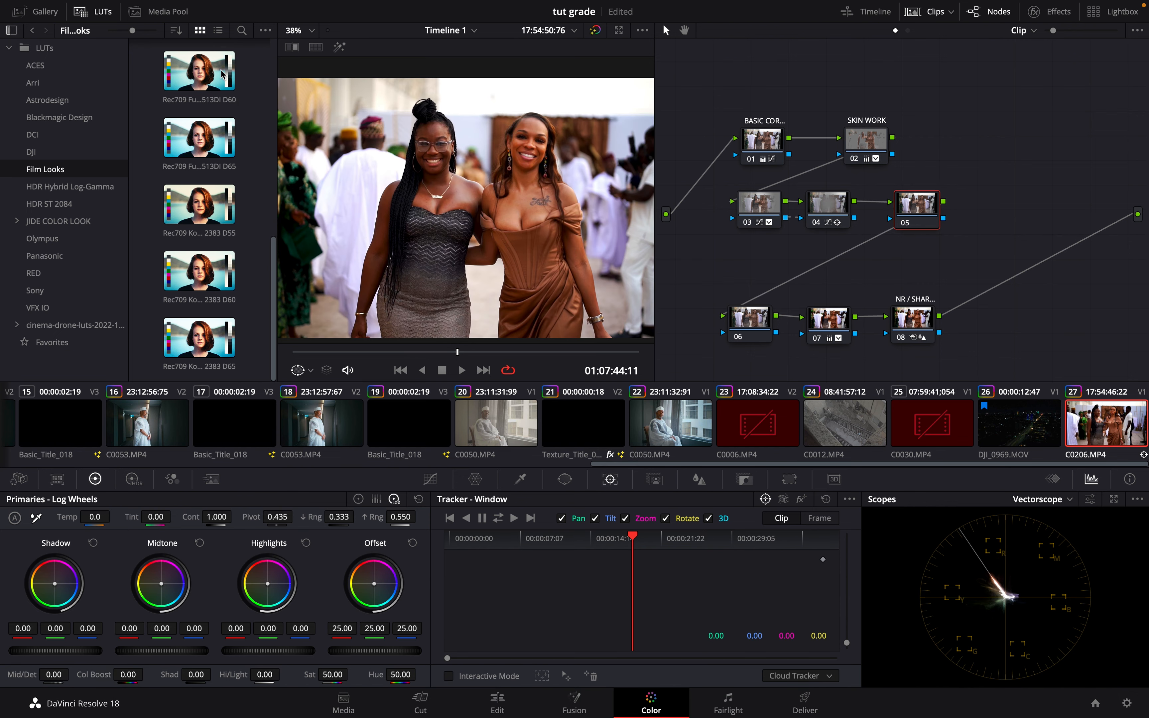
- Add a node in line after node 07 and place it in a new row below node 05
{"action": "right_click", "coordinate": [916, 270]}
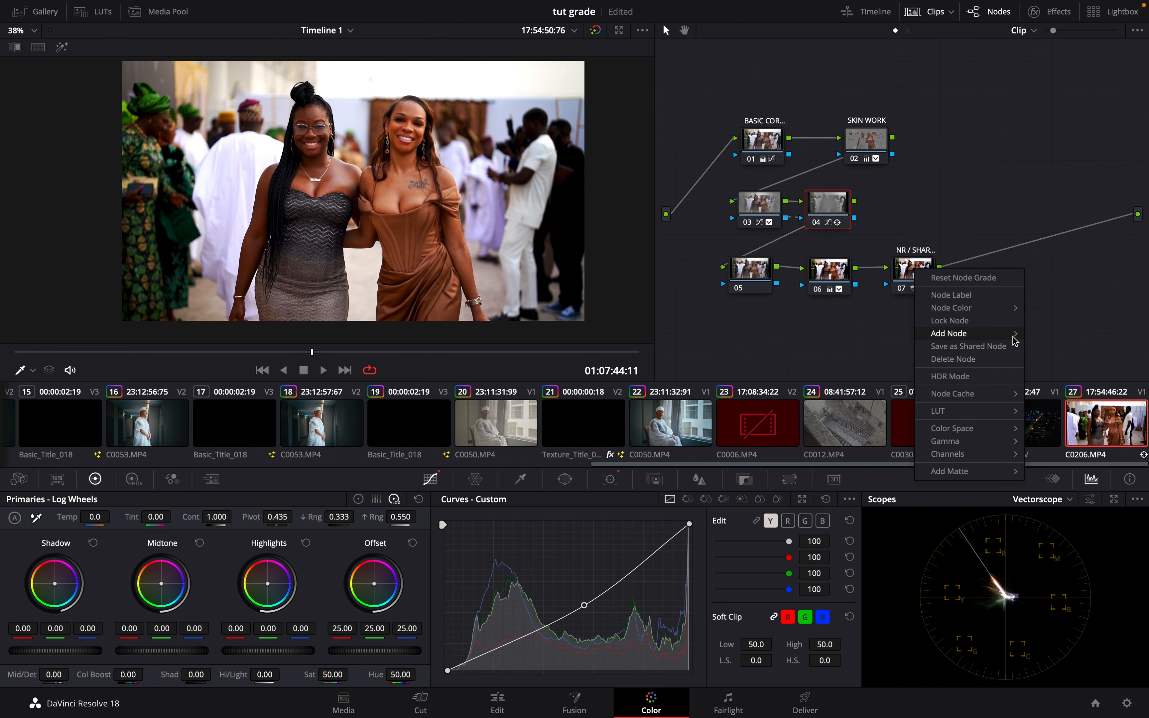
{"action": "left_click", "coordinate": [1045, 340]}
{"action": "left_click_drag", "start_coordinate": [989, 283], "coordinate": [833, 327]}
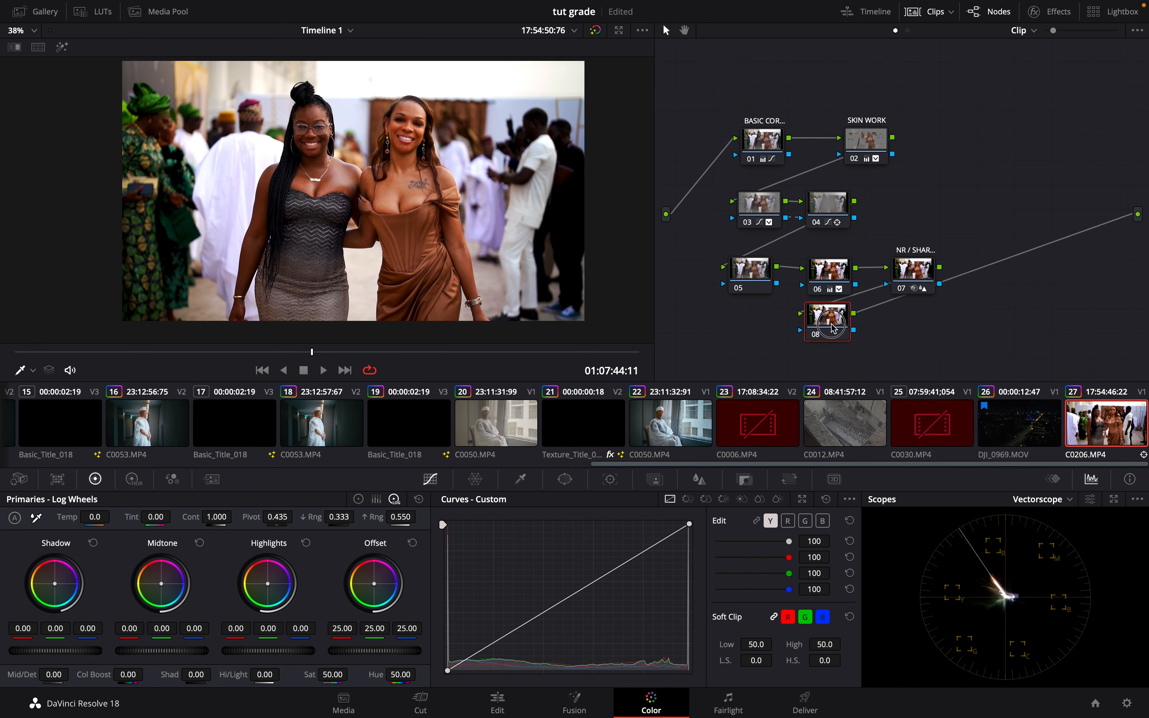
{"action": "left_click_drag", "start_coordinate": [833, 327], "coordinate": [755, 337]}
- Search the effects library for Film Grain and apply it to node 08
{"action": "mouse_move", "coordinate": [1054, 29]}
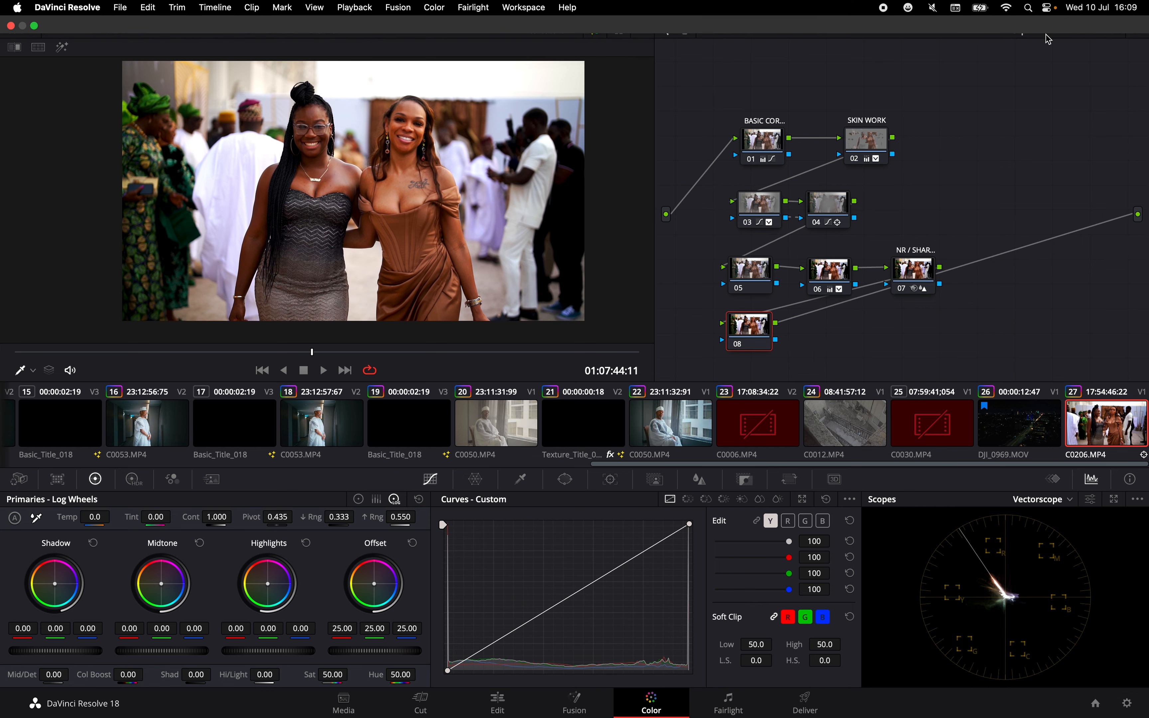
{"action": "left_click", "coordinate": [1051, 11]}
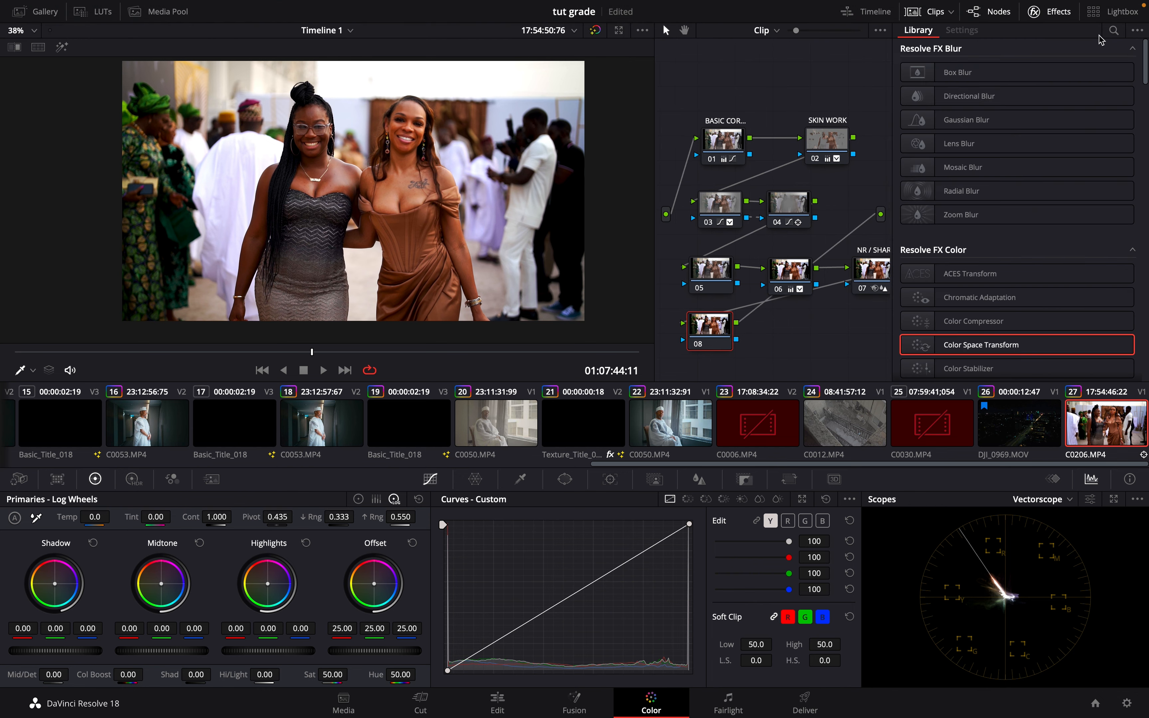
{"action": "left_click", "coordinate": [1113, 30]}
{"action": "type", "text": "GRAI"}
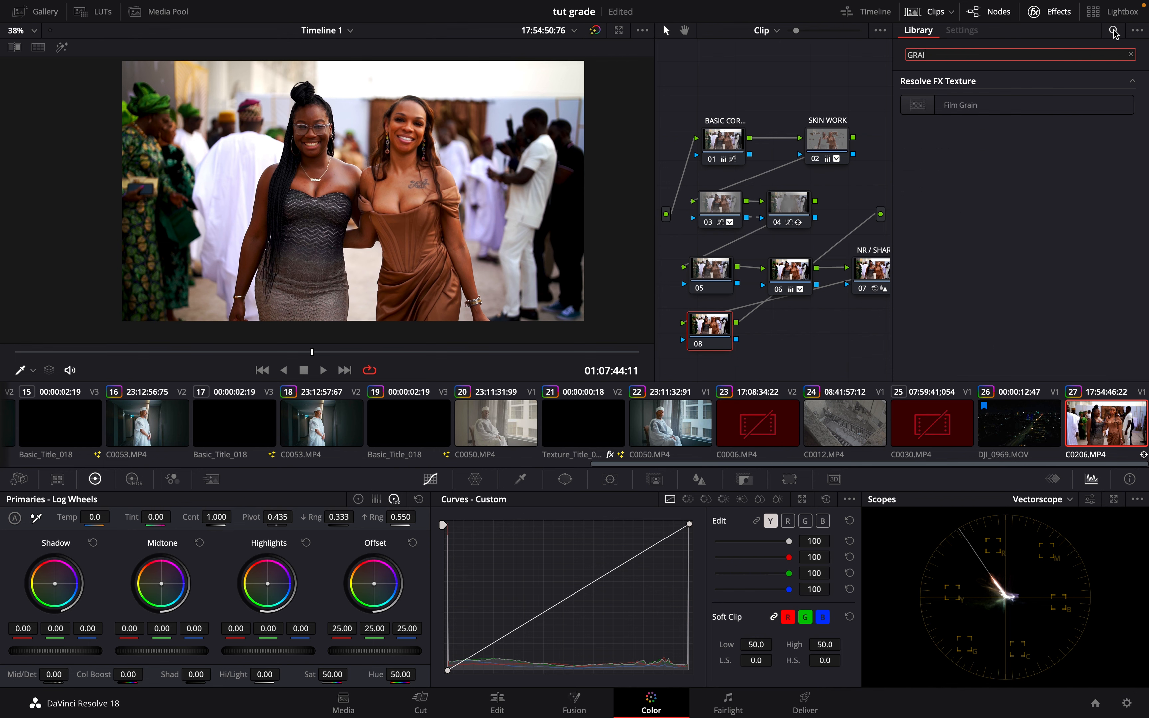
{"action": "left_click_drag", "start_coordinate": [964, 102], "coordinate": [720, 339]}
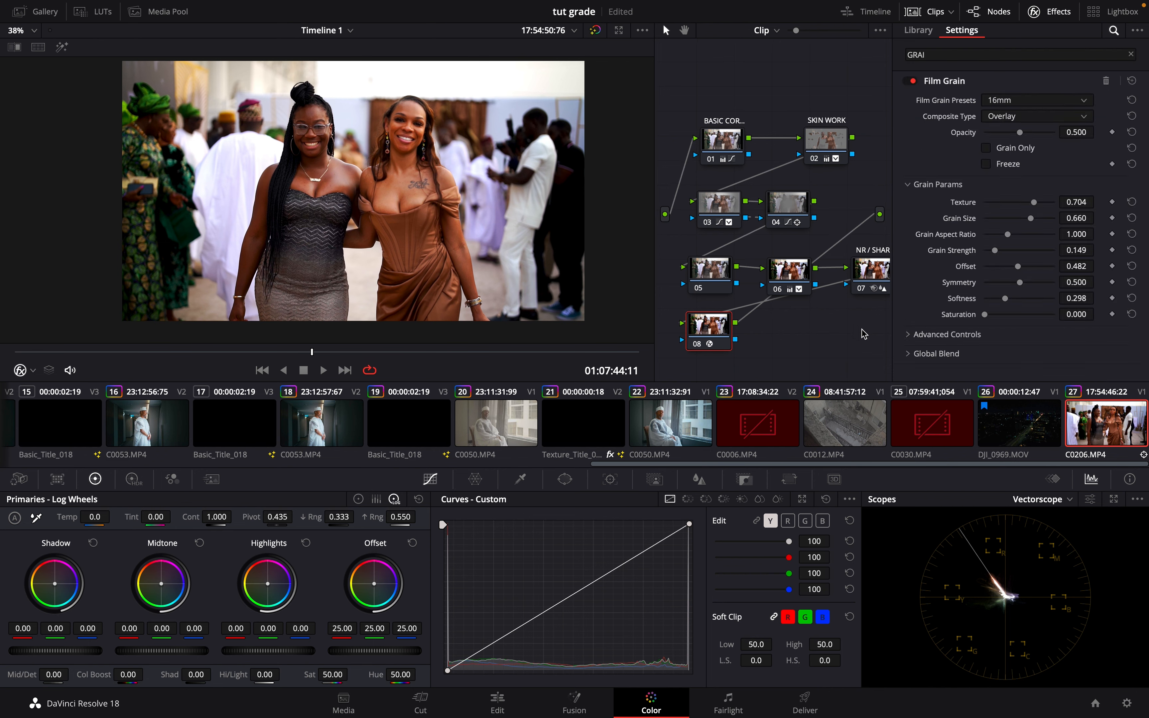
{"action": "scroll", "coordinate": [860, 333], "scroll_direction": "right", "scroll_amount": 3}
{"action": "scroll", "coordinate": [847, 334], "scroll_direction": "left", "scroll_amount": 2}
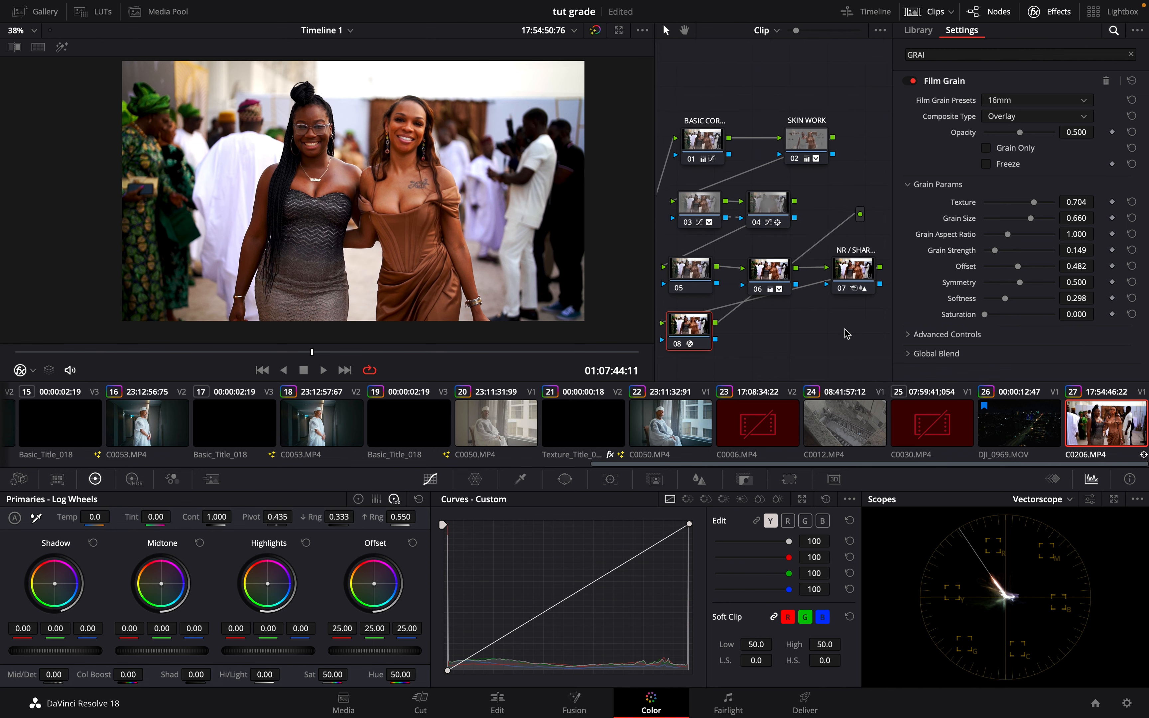
- Choose the 35mm 400T preset for node 08's film grain
{"action": "left_click", "coordinate": [1020, 100]}
{"action": "scroll", "coordinate": [1021, 192], "scroll_direction": "down", "scroll_amount": 3}
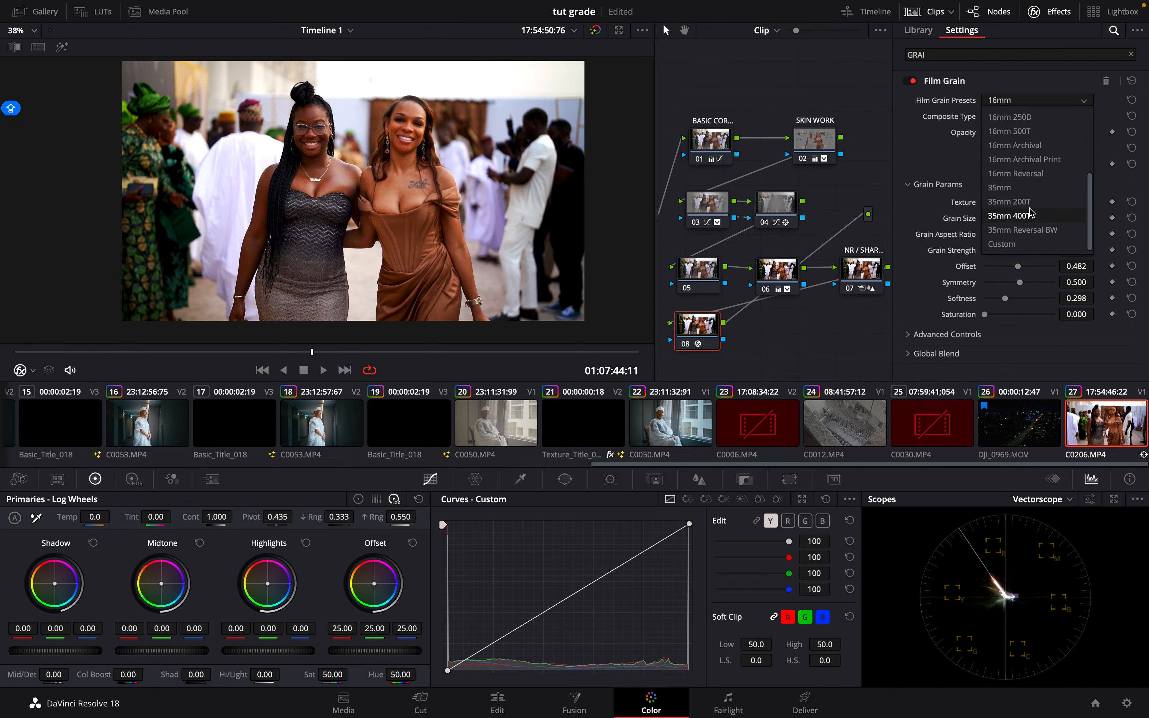
{"action": "left_click", "coordinate": [1025, 216]}
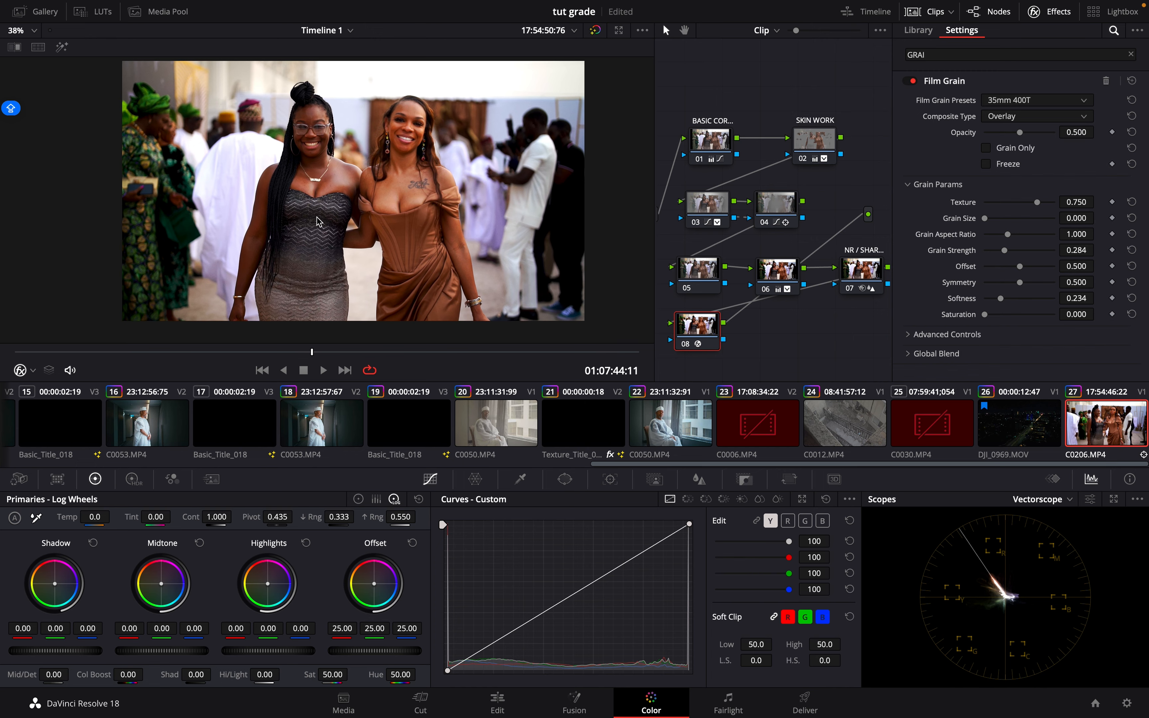
- Raise the film grain's Grain Strength to 0.633 and Grain Size to 0.440, judging the effect on the skin up close
{"action": "scroll", "coordinate": [318, 221], "scroll_direction": "up", "scroll_amount": 5}
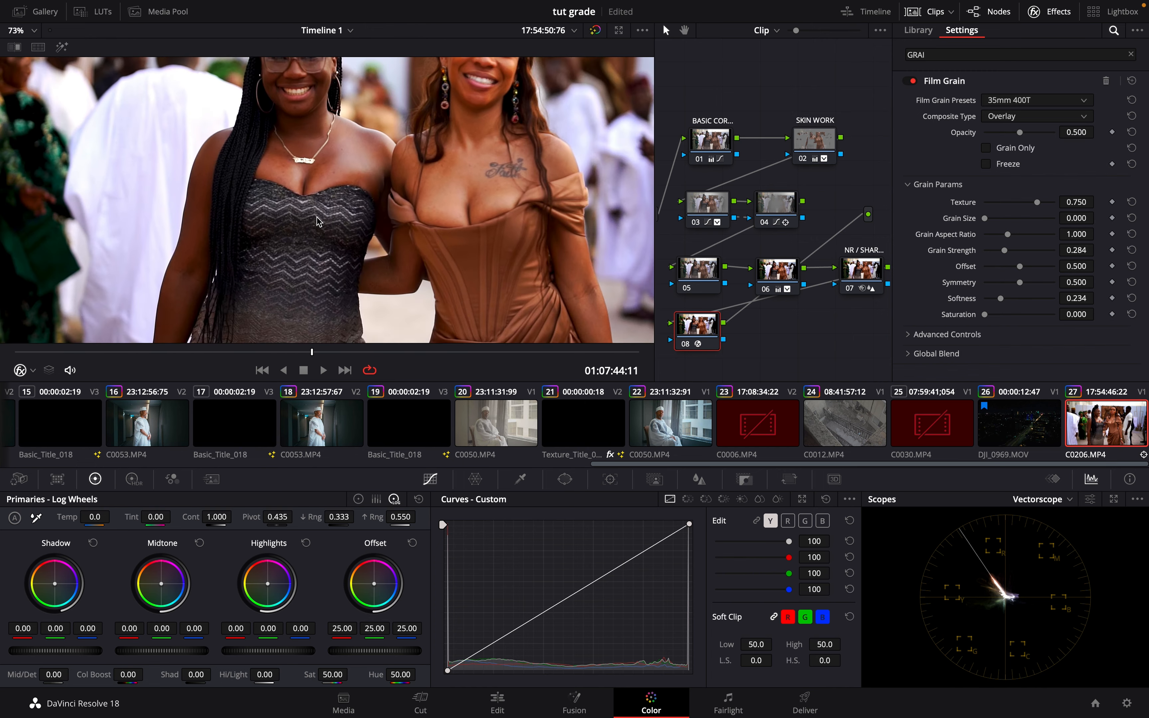
{"action": "scroll", "coordinate": [318, 222], "scroll_direction": "up", "scroll_amount": 8}
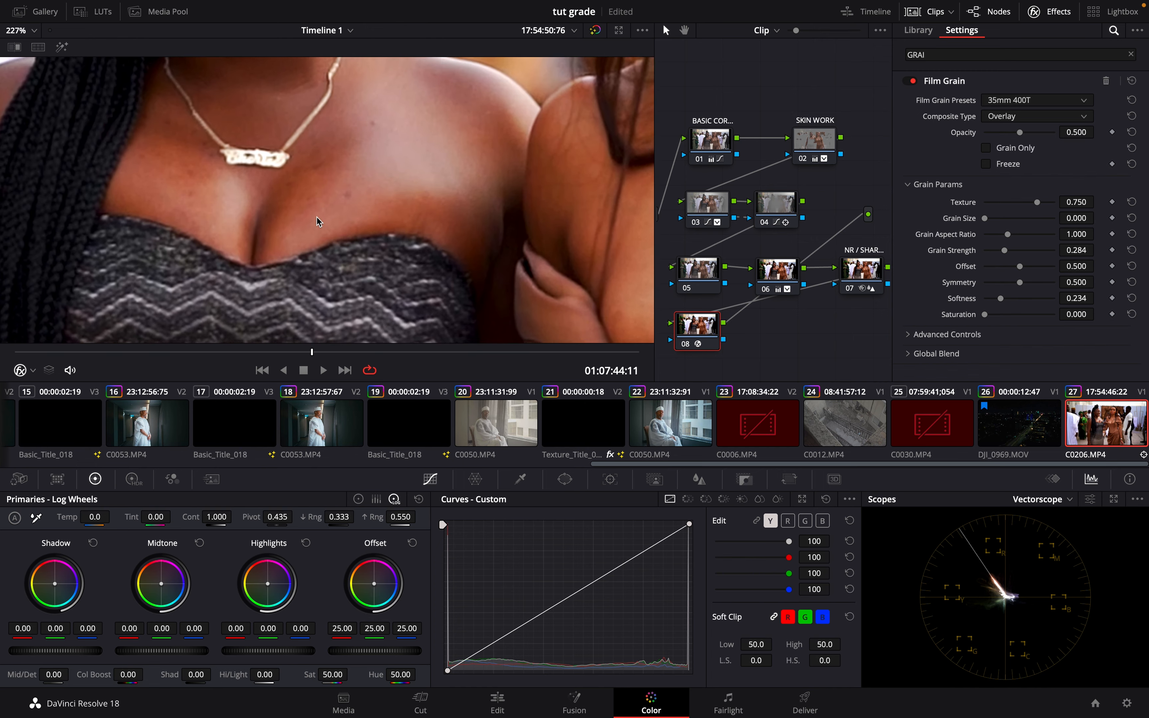
{"action": "scroll", "coordinate": [318, 224], "scroll_direction": "down", "scroll_amount": 2}
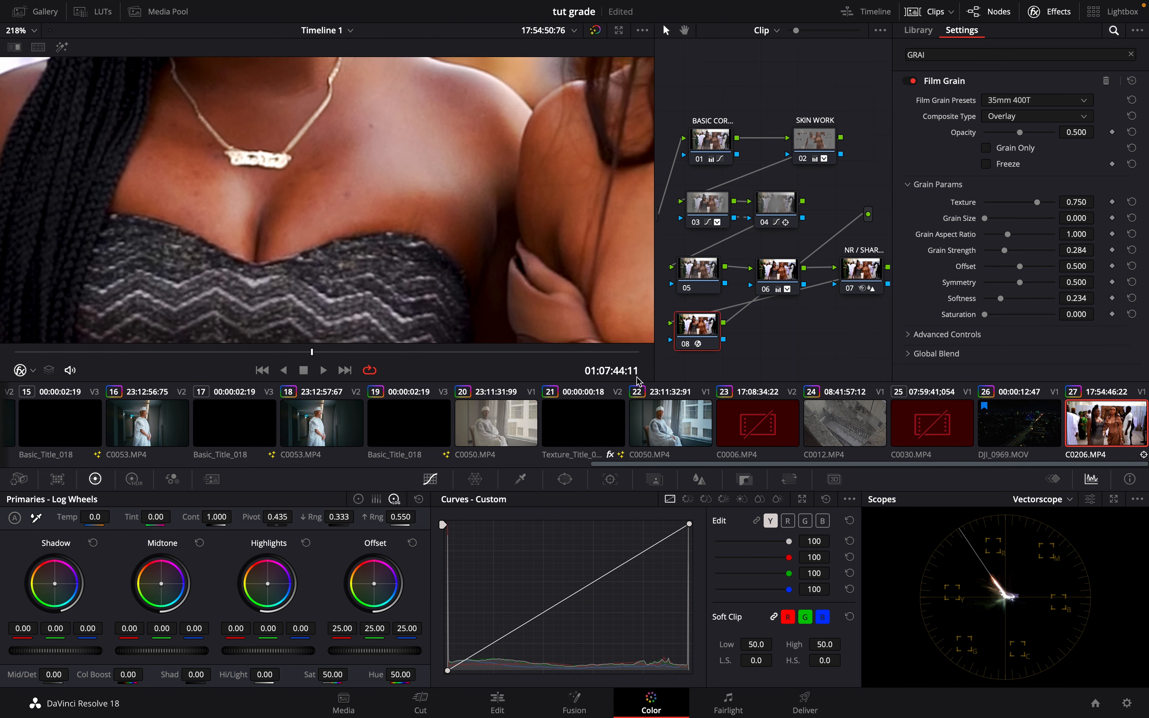
{"action": "mouse_move", "coordinate": [1006, 256]}
{"action": "left_mouse_down"}
{"action": "mouse_move", "coordinate": [996, 253]}
{"action": "mouse_move", "coordinate": [1039, 252]}
{"action": "mouse_move", "coordinate": [1029, 253]}
{"action": "left_mouse_up"}
{"action": "left_click_drag", "start_coordinate": [988, 222], "coordinate": [1016, 219]}
{"action": "key", "text": "shift+z"}
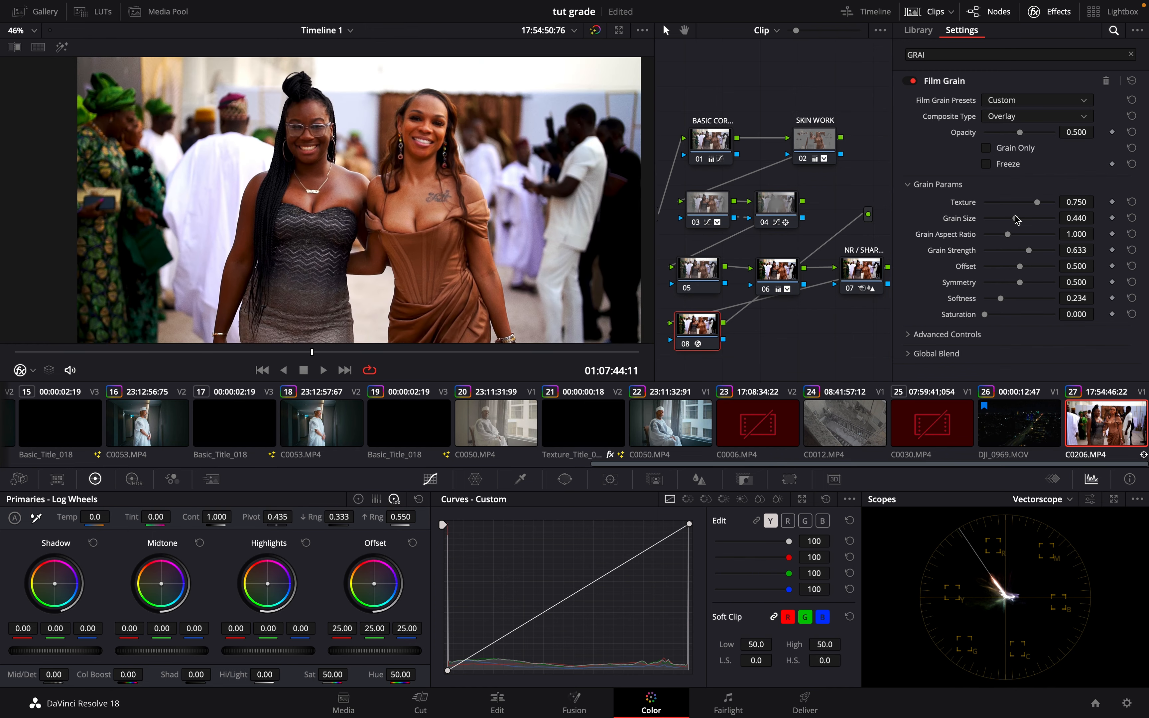
- Fine-tune the film grain's Softness while inspecting the skin texture up close
{"action": "key", "text": "super+equal"}
{"action": "key", "text": "super+equal"}
{"action": "key", "text": "super+equal"}
{"action": "key", "text": "super+equal"}
{"action": "key", "text": "super+equal"}
{"action": "key", "text": "super+equal"}
{"action": "key", "text": "super+equal"}
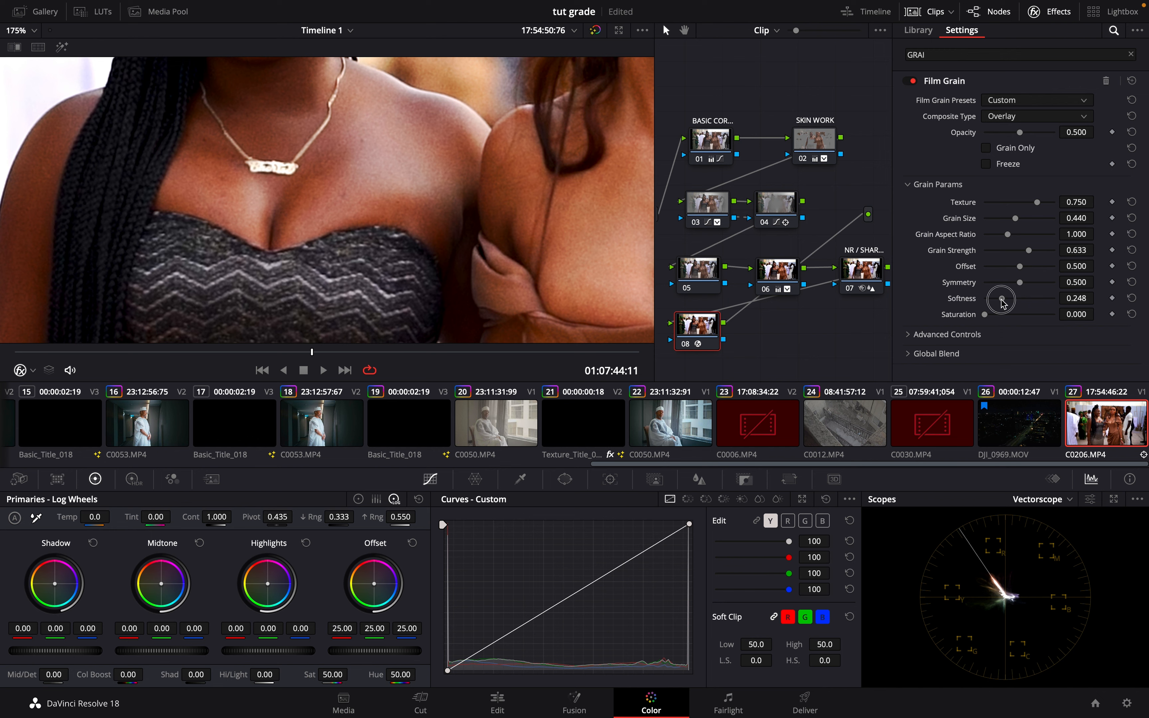
{"action": "left_click_drag", "start_coordinate": [1000, 299], "coordinate": [987, 324]}
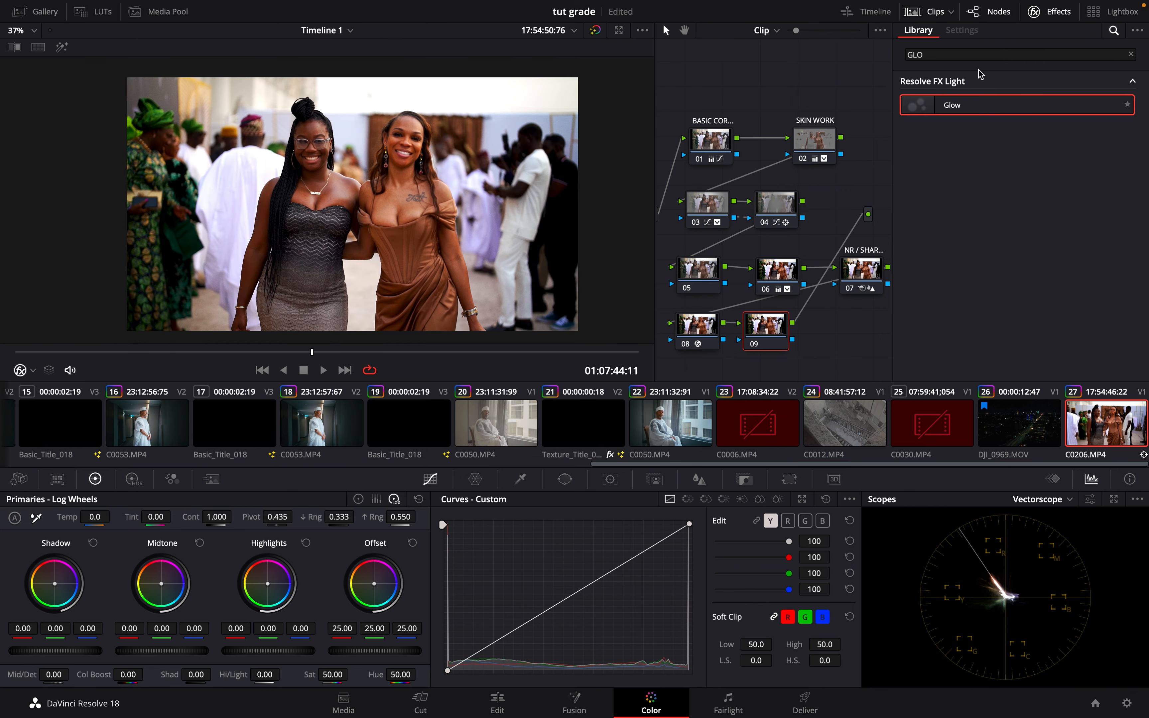
- Search the effects library for Halation and apply it to node 09
{"action": "double_click", "coordinate": [1023, 54]}
{"action": "type", "text": "H"}
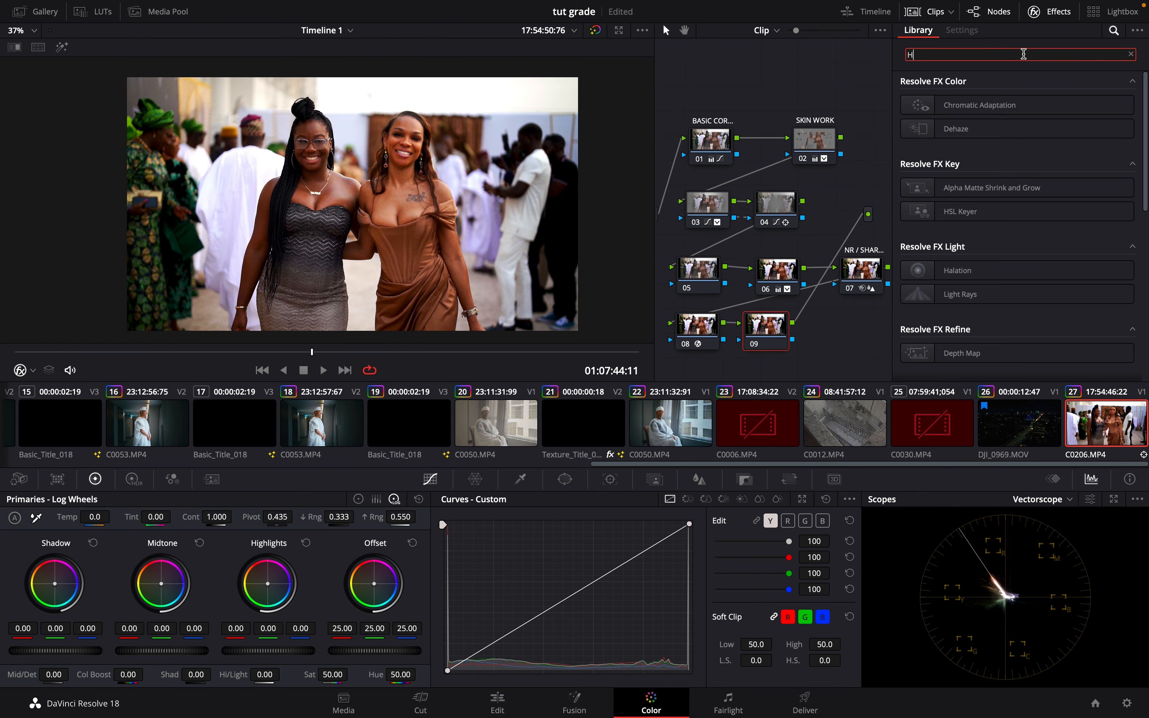
{"action": "type", "text": "AL"}
{"action": "left_click_drag", "start_coordinate": [942, 107], "coordinate": [769, 345]}
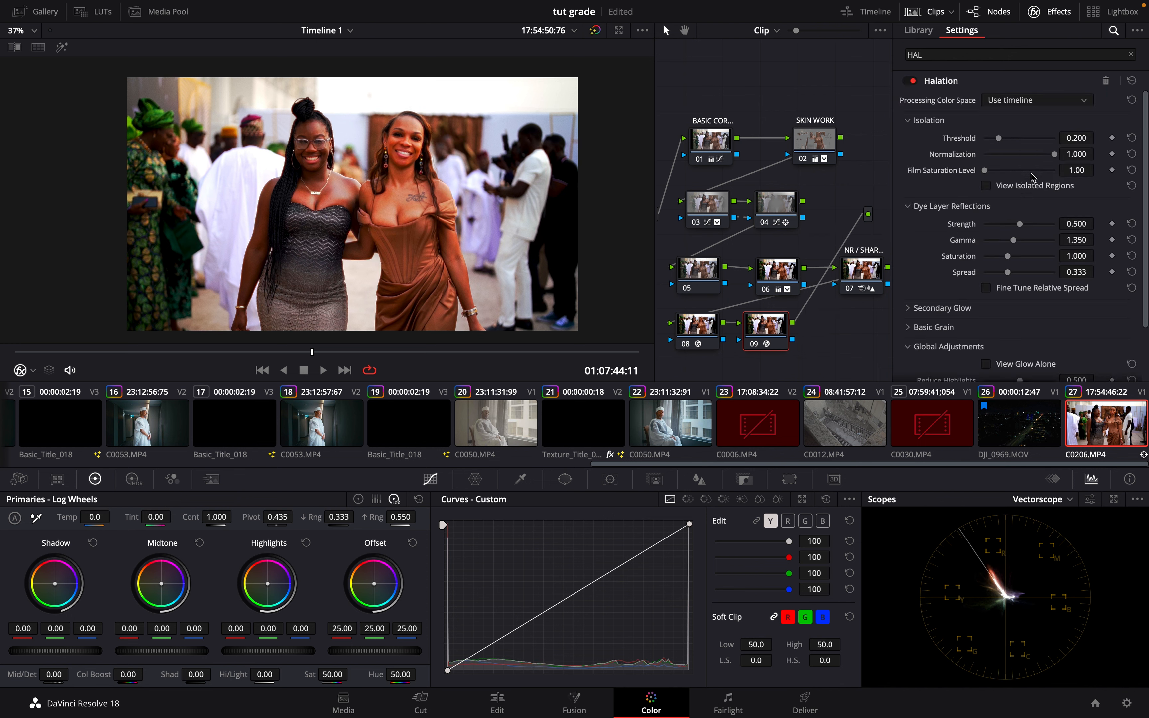
- Set the halation Threshold to 0.743 using the isolated regions view, and return to the normal image
{"action": "left_click", "coordinate": [987, 187]}
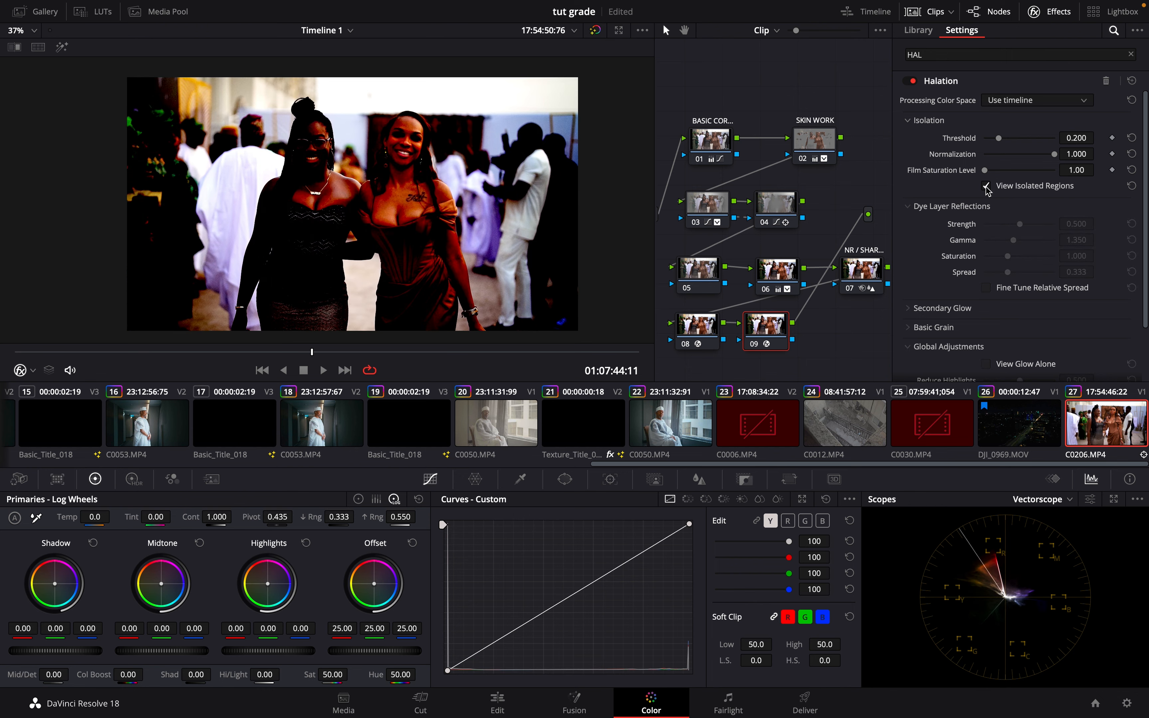
{"action": "left_click_drag", "start_coordinate": [999, 143], "coordinate": [1038, 149]}
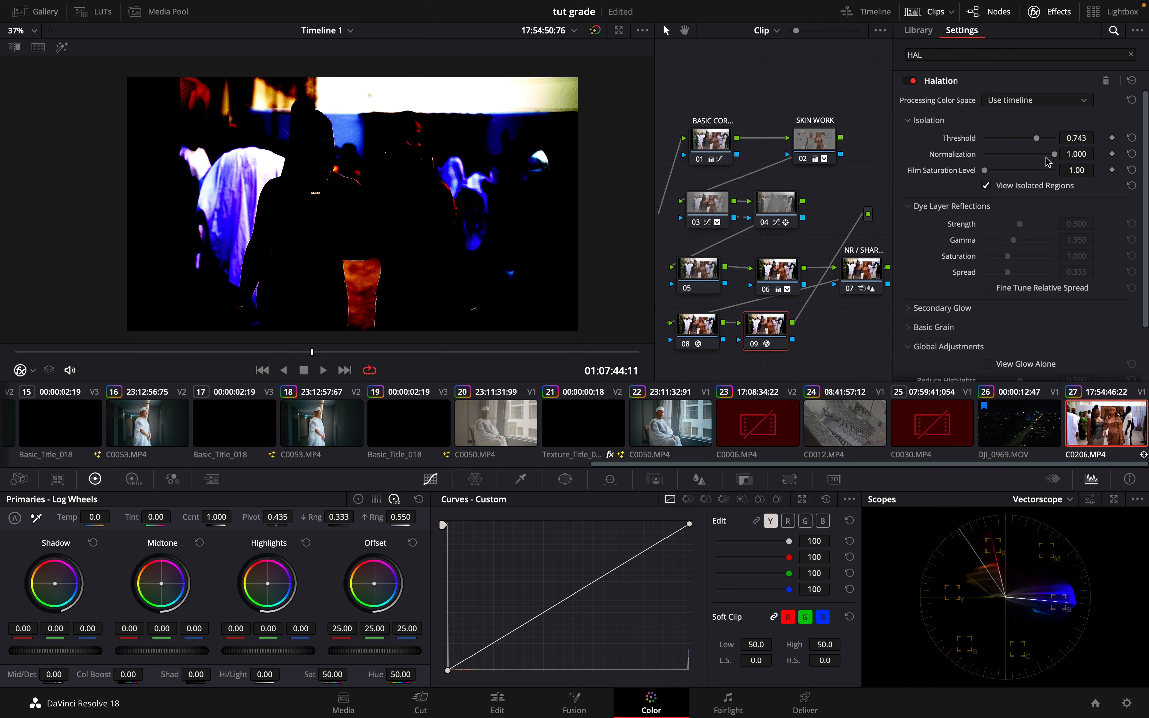
{"action": "left_click", "coordinate": [987, 187]}
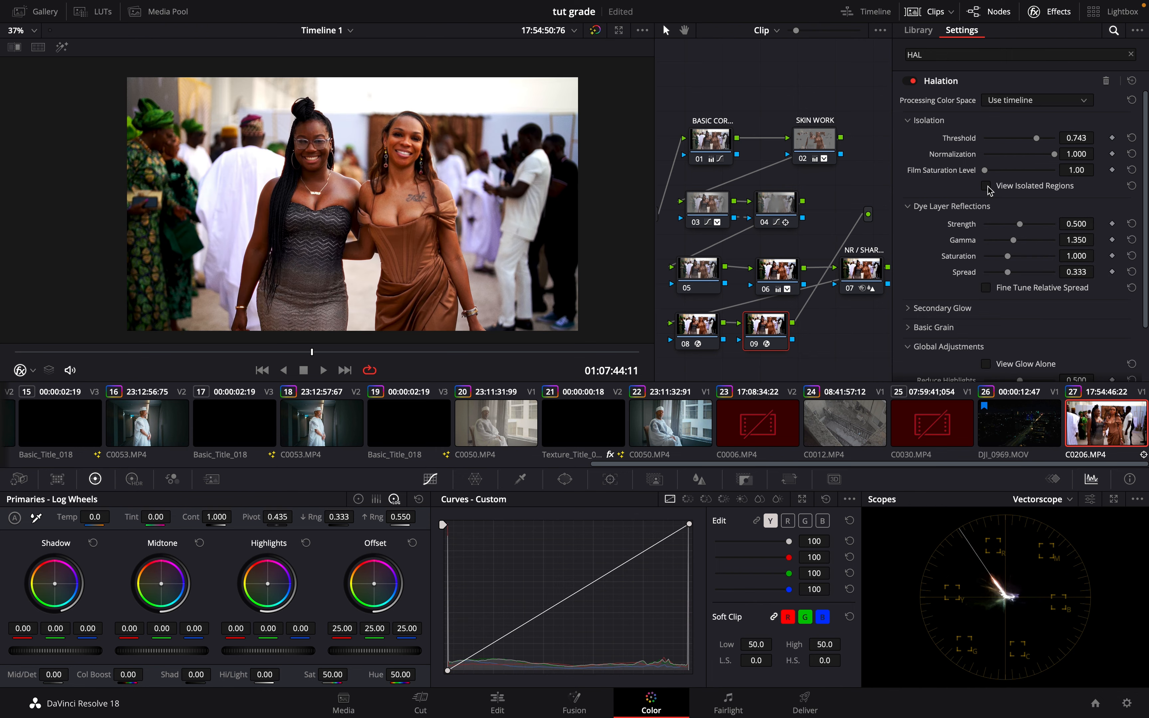
- Set the halation's Dye Layer Reflections Strength to 0.706 and Spread to 0.504, keeping Gamma and Saturation at their defaults
{"action": "left_click_drag", "start_coordinate": [1020, 224], "coordinate": [1015, 281]}
{"action": "left_click", "coordinate": [1131, 257]}
{"action": "left_click", "coordinate": [1131, 239]}
{"action": "left_click_drag", "start_coordinate": [1016, 274], "coordinate": [1021, 279]}
- Compare the image with node 09's halation on and off, and leave the node disabled
{"action": "left_click", "coordinate": [756, 347]}
{"action": "left_click", "coordinate": [757, 346]}
{"action": "left_click", "coordinate": [752, 347]}
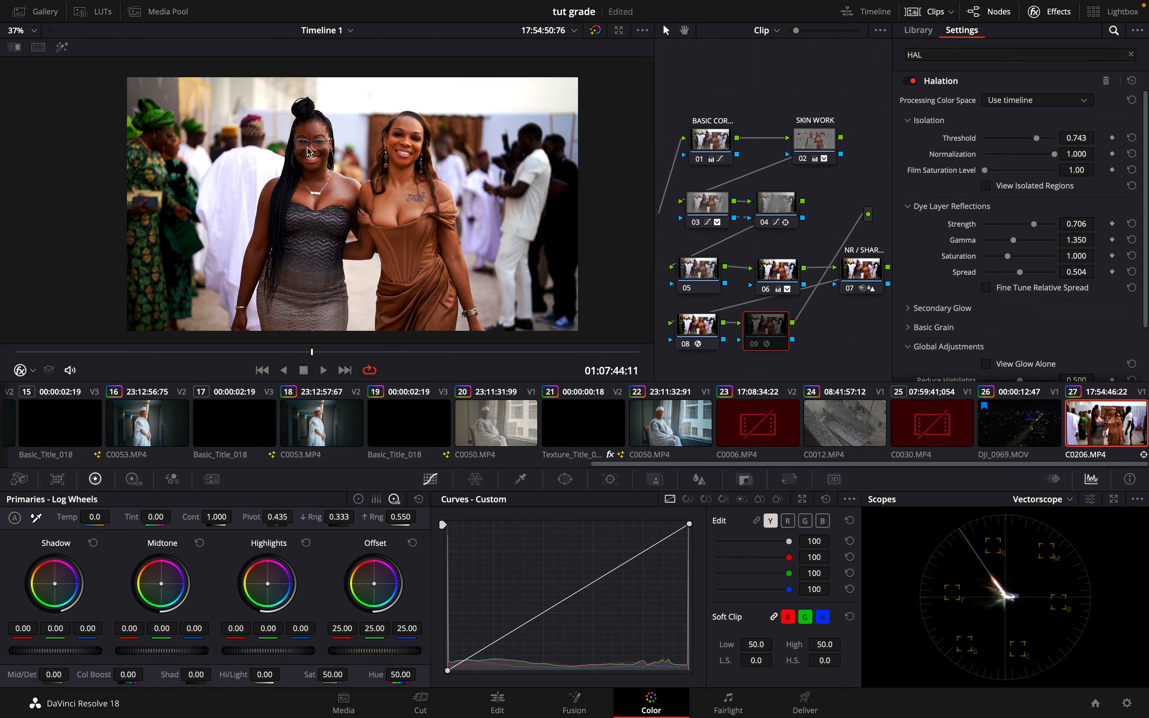
- Examine the women's faces, skin and dresses up close and in the full frame with node 09 disabled
{"action": "scroll", "coordinate": [307, 151], "scroll_direction": "up", "scroll_amount": 5}
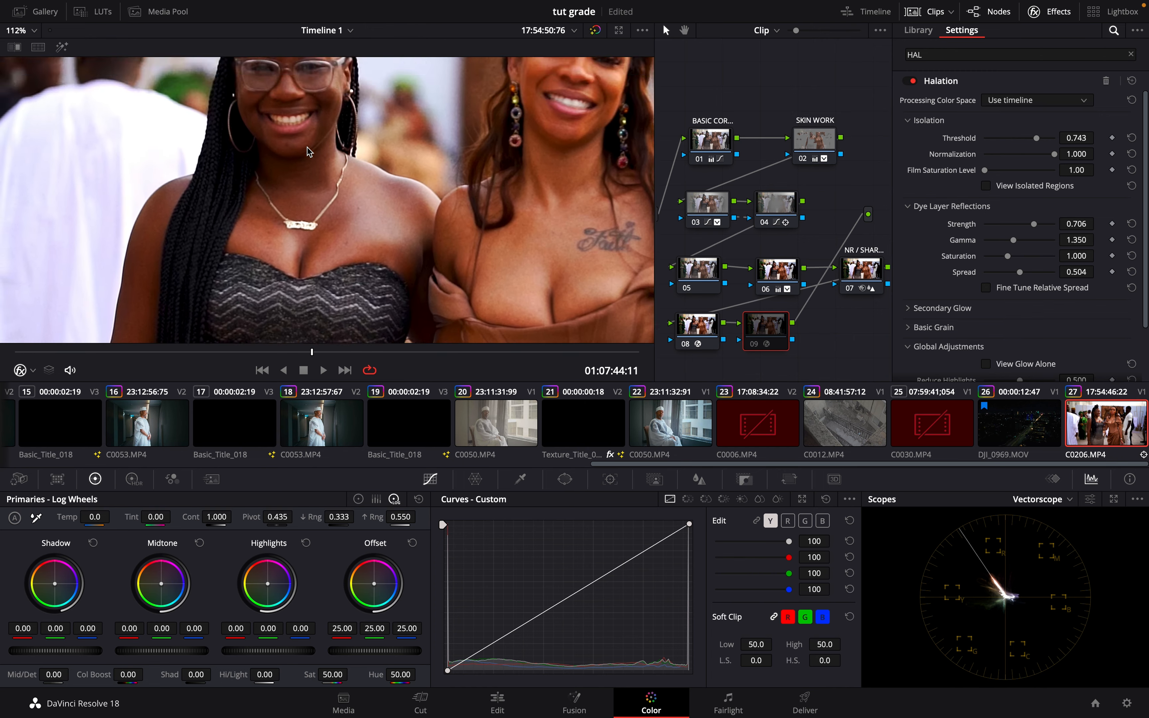
{"action": "scroll", "coordinate": [307, 151], "scroll_direction": "down", "scroll_amount": 5}
{"action": "scroll", "coordinate": [307, 151], "scroll_direction": "up", "scroll_amount": 5}
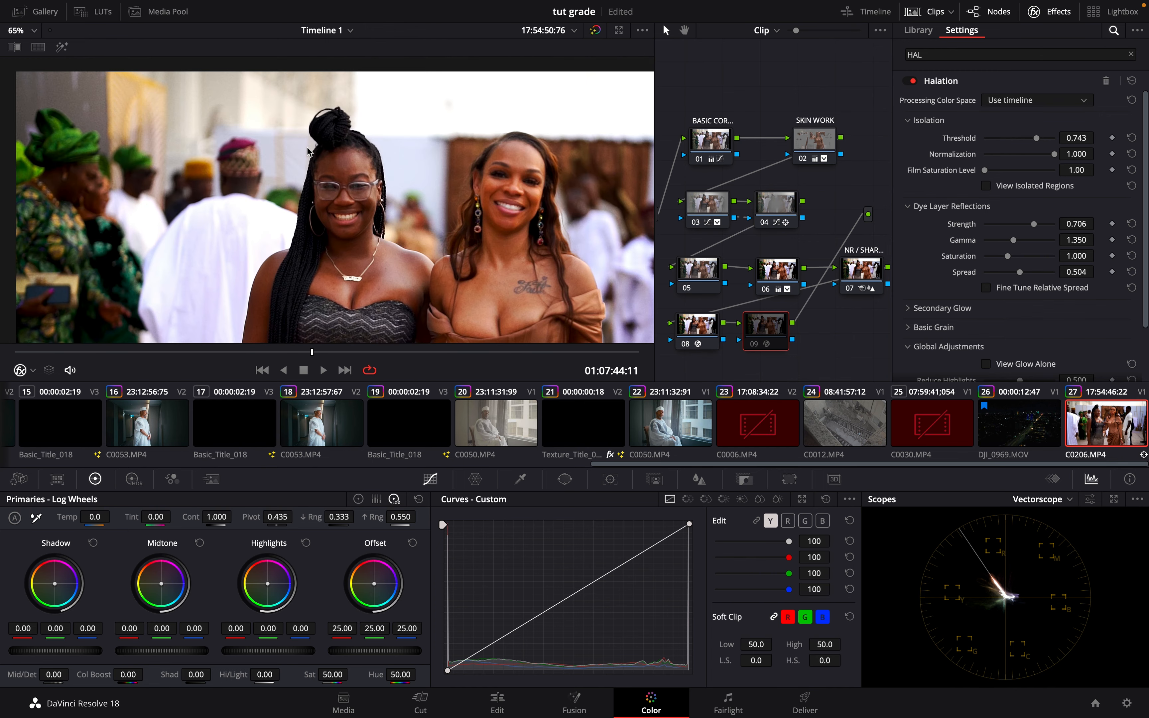
{"action": "scroll", "coordinate": [308, 150], "scroll_direction": "down", "scroll_amount": 5}
{"action": "scroll", "coordinate": [307, 151], "scroll_direction": "right", "scroll_amount": 4}
{"action": "scroll", "coordinate": [307, 150], "scroll_direction": "down", "scroll_amount": 2}
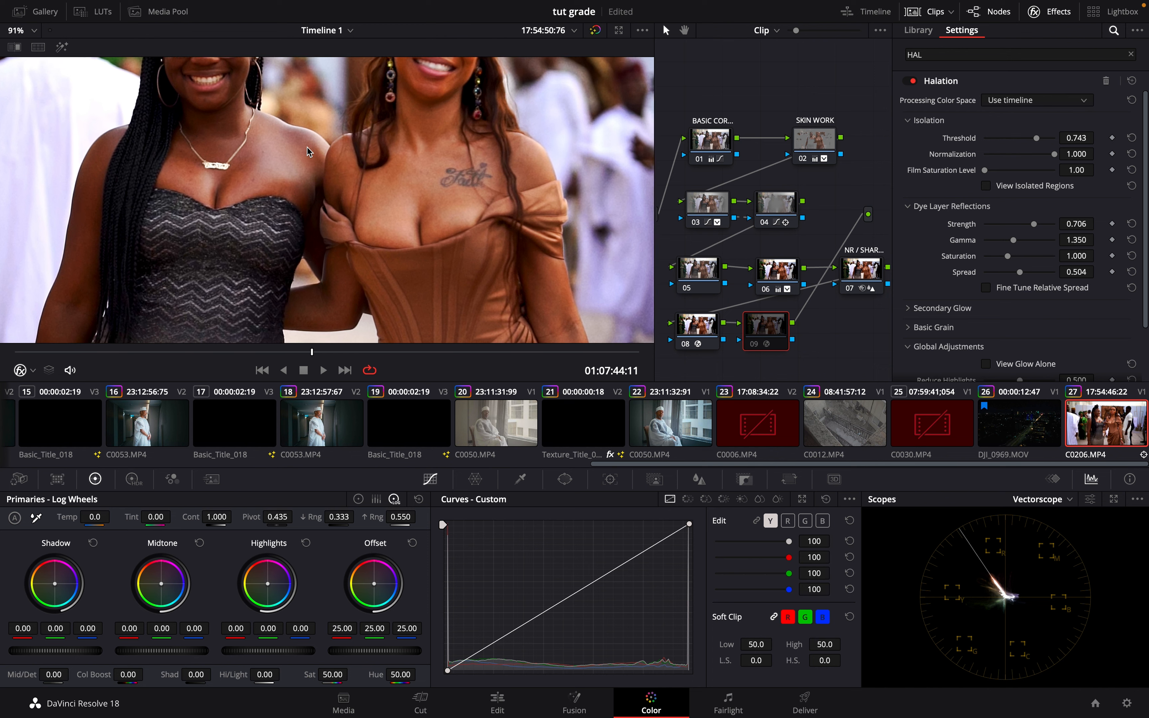
{"action": "scroll", "coordinate": [307, 151], "scroll_direction": "down", "scroll_amount": 6}
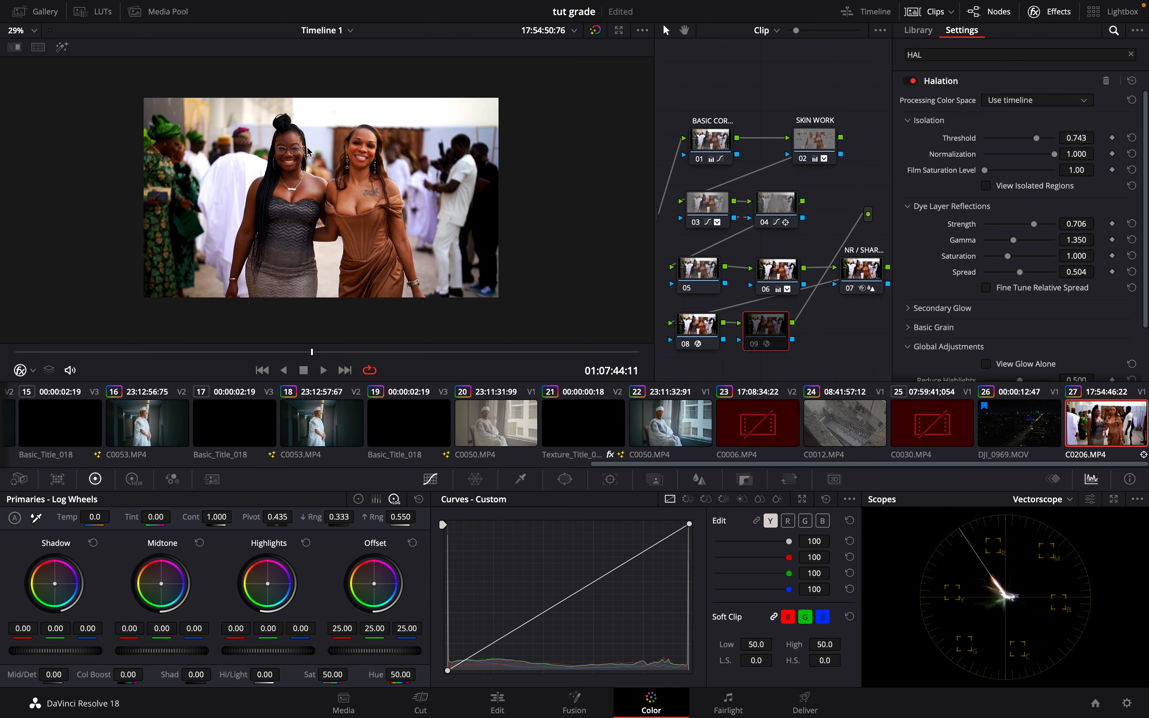
{"action": "scroll", "coordinate": [307, 151], "scroll_direction": "up", "scroll_amount": 2}
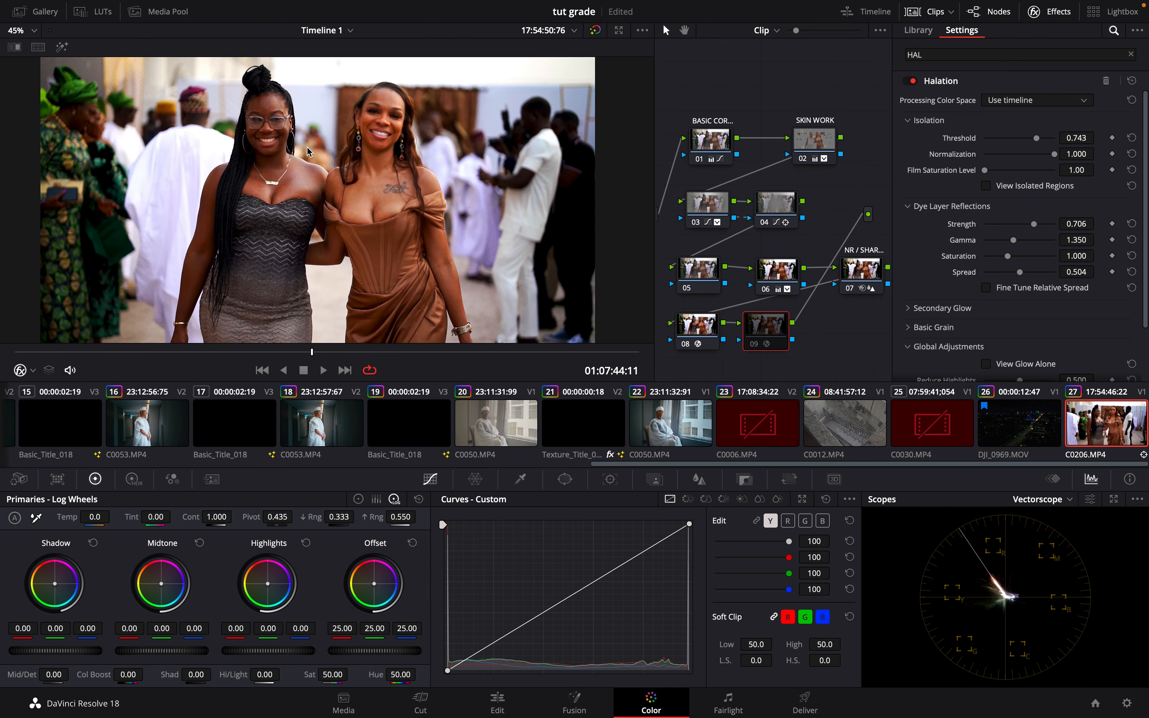
{"action": "scroll", "coordinate": [307, 150], "scroll_direction": "up", "scroll_amount": 1}
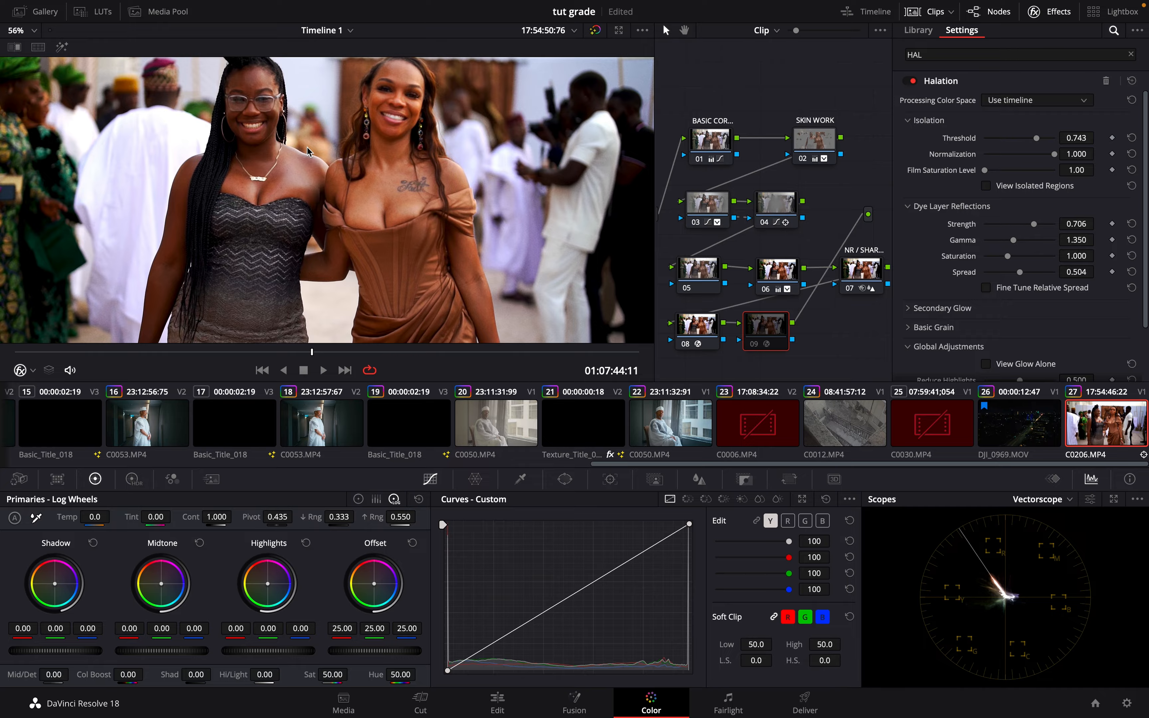
{"action": "key", "text": "super+Tab"}
{"action": "key", "text": "super+Tab"}
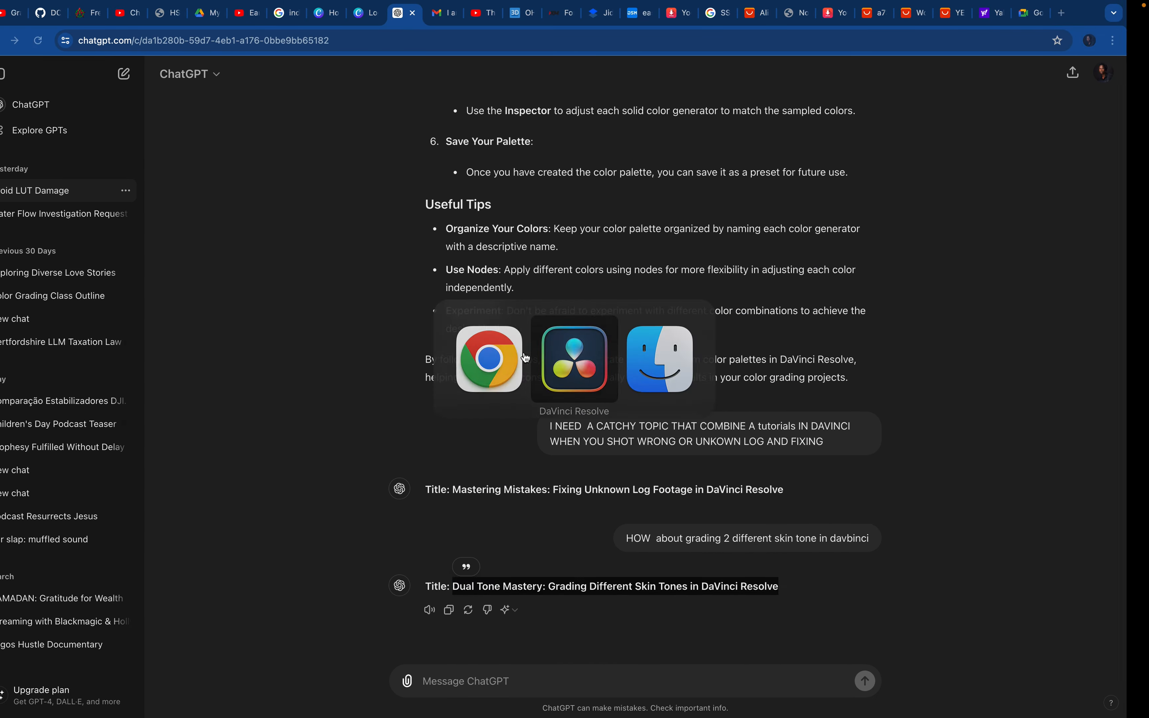
{"action": "scroll", "coordinate": [466, 217], "scroll_direction": "down", "scroll_amount": 1}
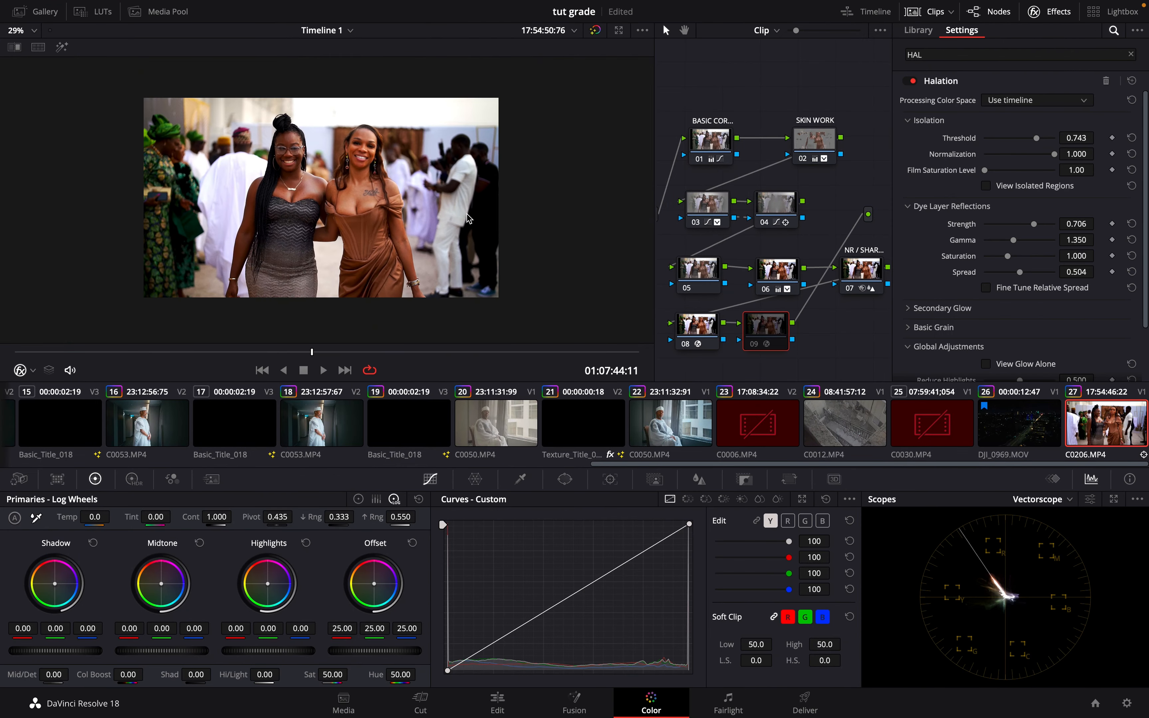
{"action": "scroll", "coordinate": [466, 217], "scroll_direction": "down", "scroll_amount": 2}
{"action": "scroll", "coordinate": [467, 217], "scroll_direction": "up", "scroll_amount": 2}
{"action": "scroll", "coordinate": [467, 218], "scroll_direction": "up", "scroll_amount": 1}
{"action": "scroll", "coordinate": [466, 218], "scroll_direction": "down", "scroll_amount": 1}
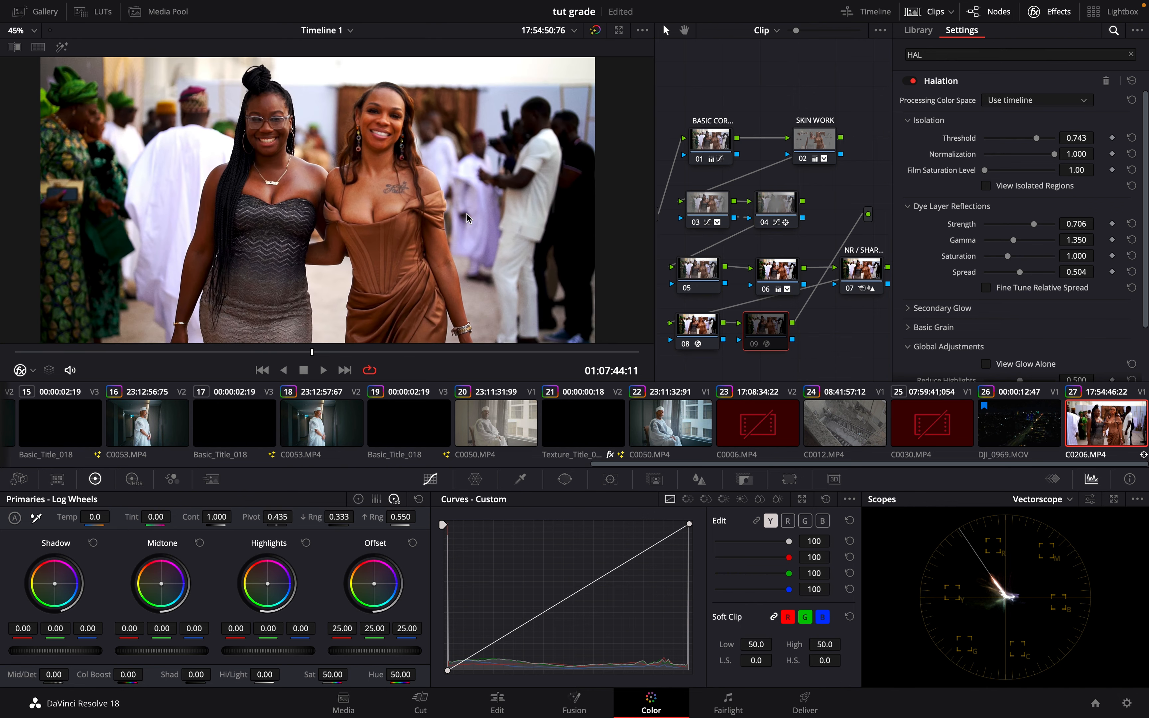
- Compare the clip with all grades bypassed and enabled, and close the effects library
{"action": "left_click", "coordinate": [595, 30]}
{"action": "left_click", "coordinate": [596, 30]}
{"action": "scroll", "coordinate": [253, 322], "scroll_direction": "down", "scroll_amount": 2}
{"action": "scroll", "coordinate": [254, 323], "scroll_direction": "up", "scroll_amount": 2}
{"action": "left_click", "coordinate": [1047, 12]}
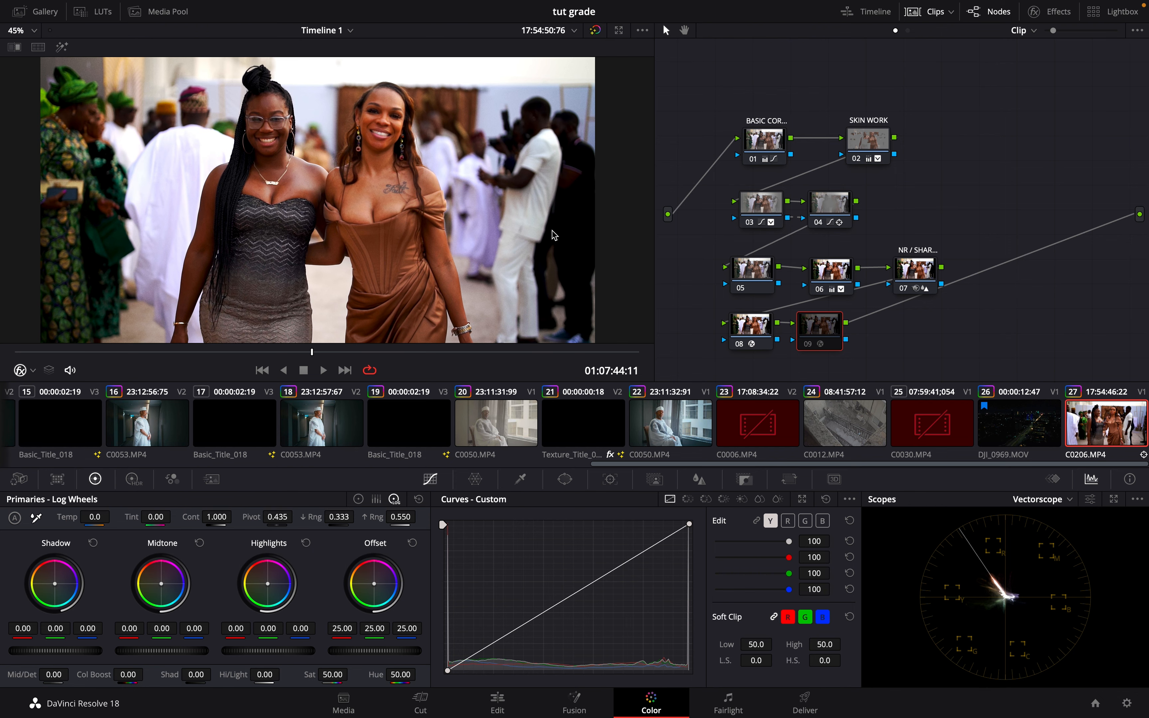
{"action": "scroll", "coordinate": [555, 235], "scroll_direction": "down", "scroll_amount": 1}
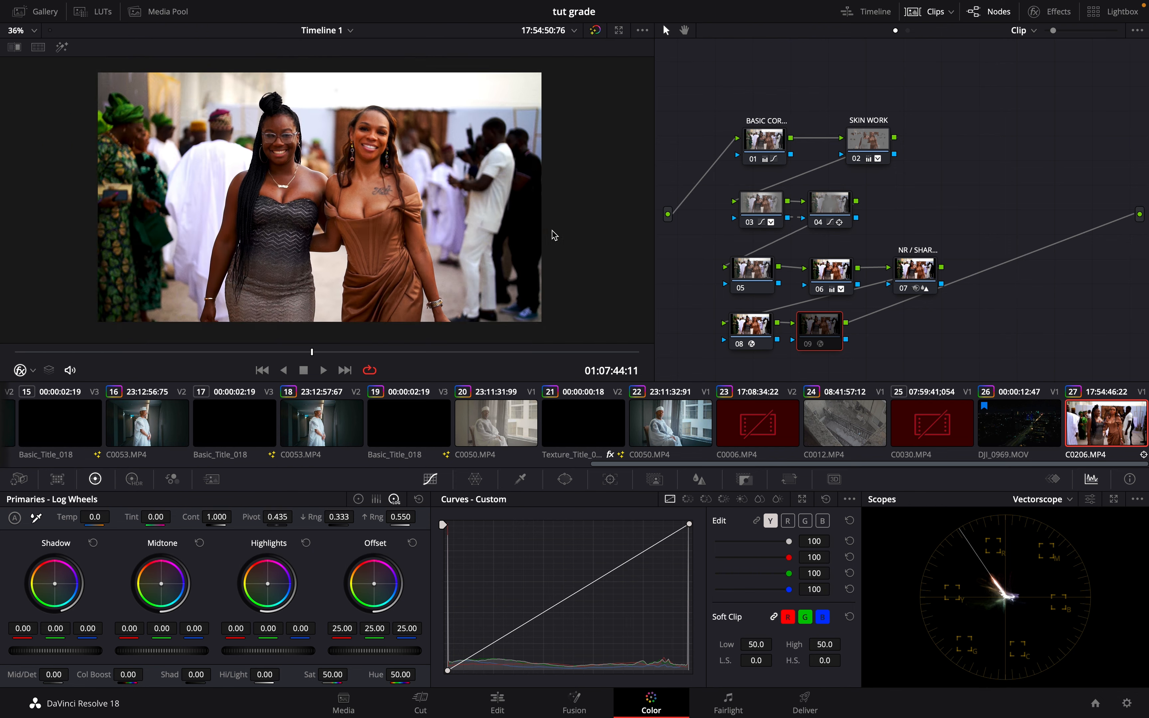